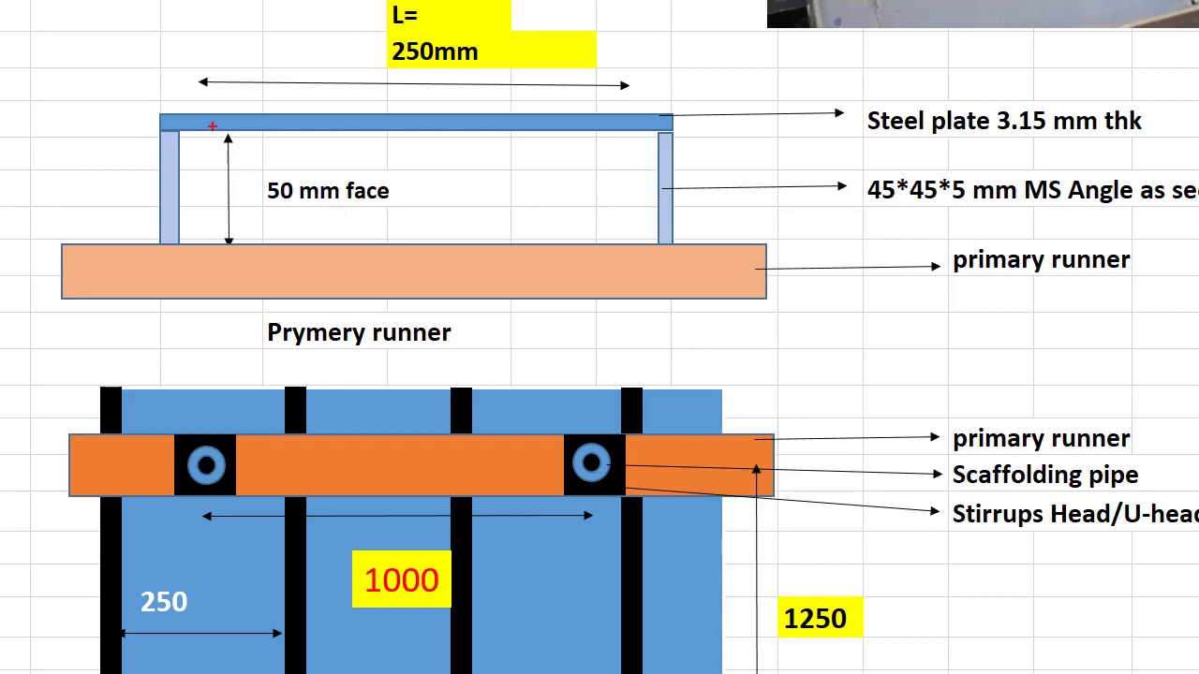
# Circle the steel plate 3.15 mm and 45*45*5 mm MS Angle labels in red, linking the angle to the frame
pyautogui.moveTo(211, 127)
pyautogui.mouseDown()
pyautogui.moveTo(1184, 116)
pyautogui.moveTo(898, 109)
pyautogui.mouseUp()
pyautogui.moveTo(1169, 109)
pyautogui.mouseDown()
pyautogui.moveTo(826, 120)
pyautogui.moveTo(1030, 141)
pyautogui.moveTo(1170, 120)
pyautogui.mouseUp()
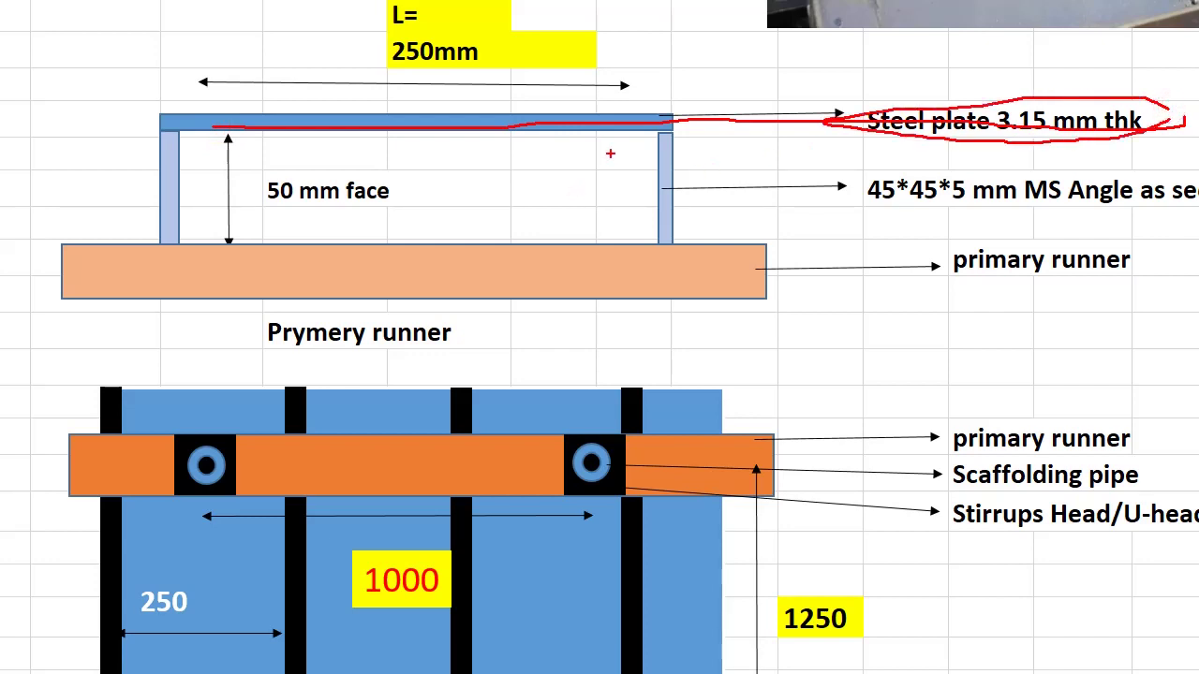
pyautogui.moveTo(901, 178)
pyautogui.mouseDown()
pyautogui.moveTo(825, 214)
pyautogui.moveTo(1102, 219)
pyautogui.moveTo(1087, 174)
pyautogui.moveTo(822, 172)
pyautogui.mouseUp()
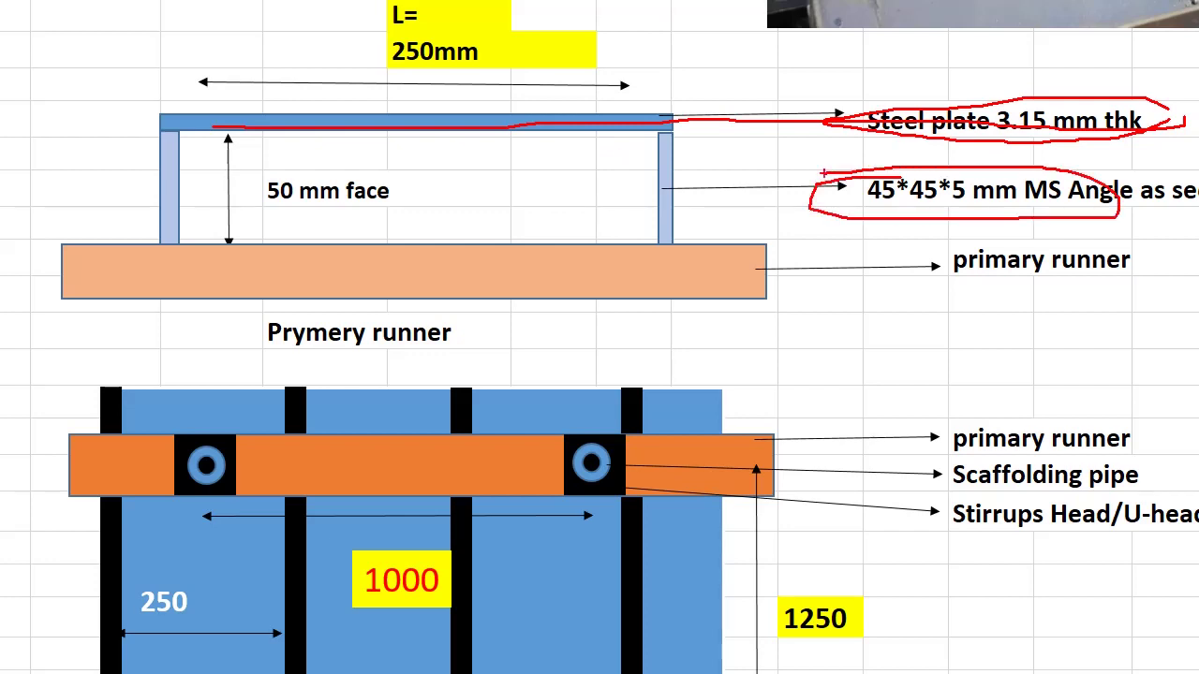
pyautogui.moveTo(667, 196); pyautogui.dragTo(809, 202)
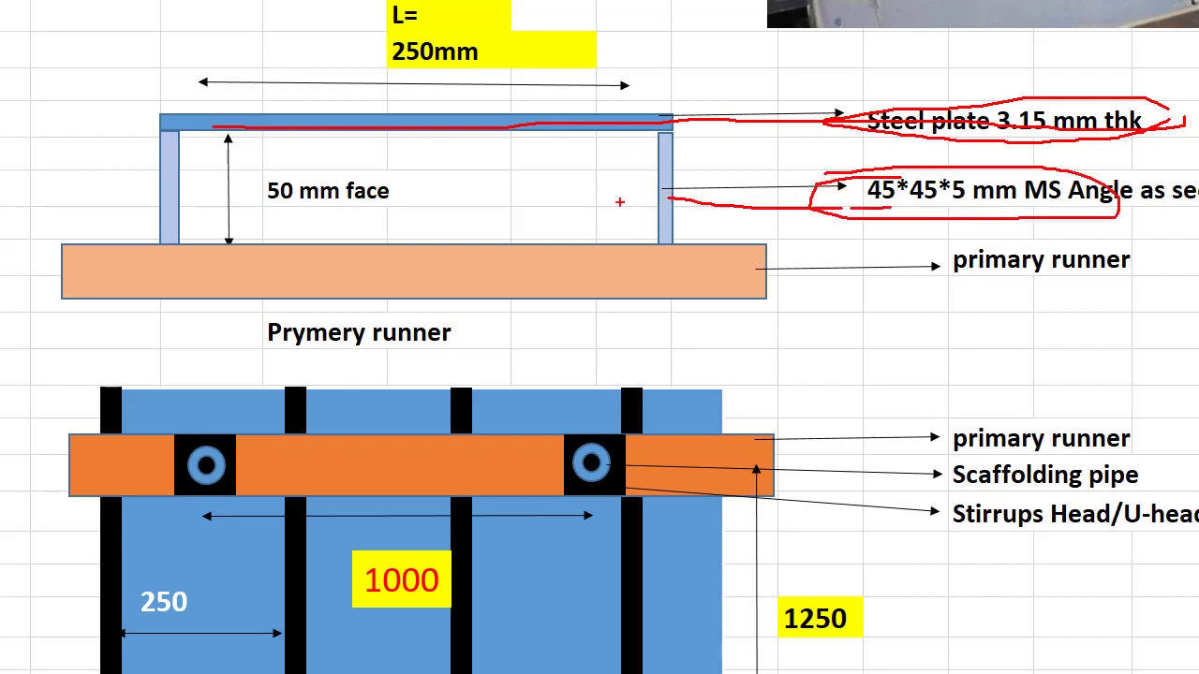
pyautogui.moveTo(663, 204); pyautogui.dragTo(507, 204)
# Circle the primary runner and add red notes and lines across the section toward the plan view
pyautogui.moveTo(971, 243)
pyautogui.mouseDown()
pyautogui.moveTo(614, 355)
pyautogui.moveTo(797, 251)
pyautogui.mouseUp()
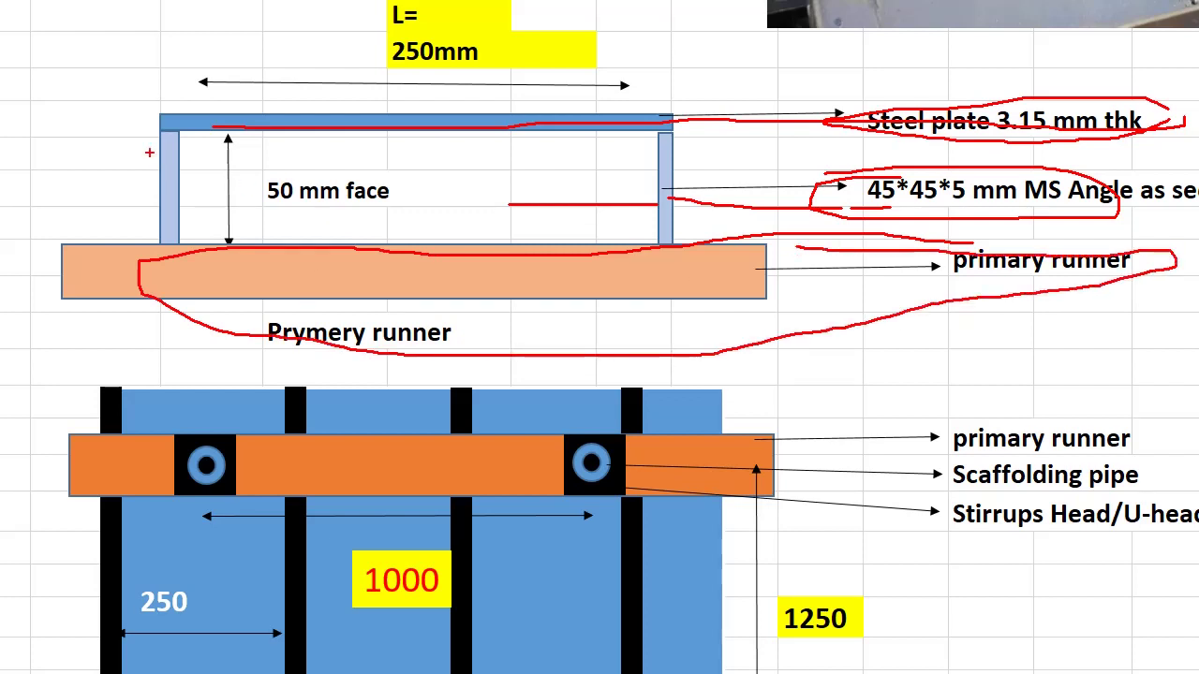
pyautogui.moveTo(221, 47); pyautogui.dragTo(221, 107)
pyautogui.moveTo(159, 183); pyautogui.dragTo(653, 180)
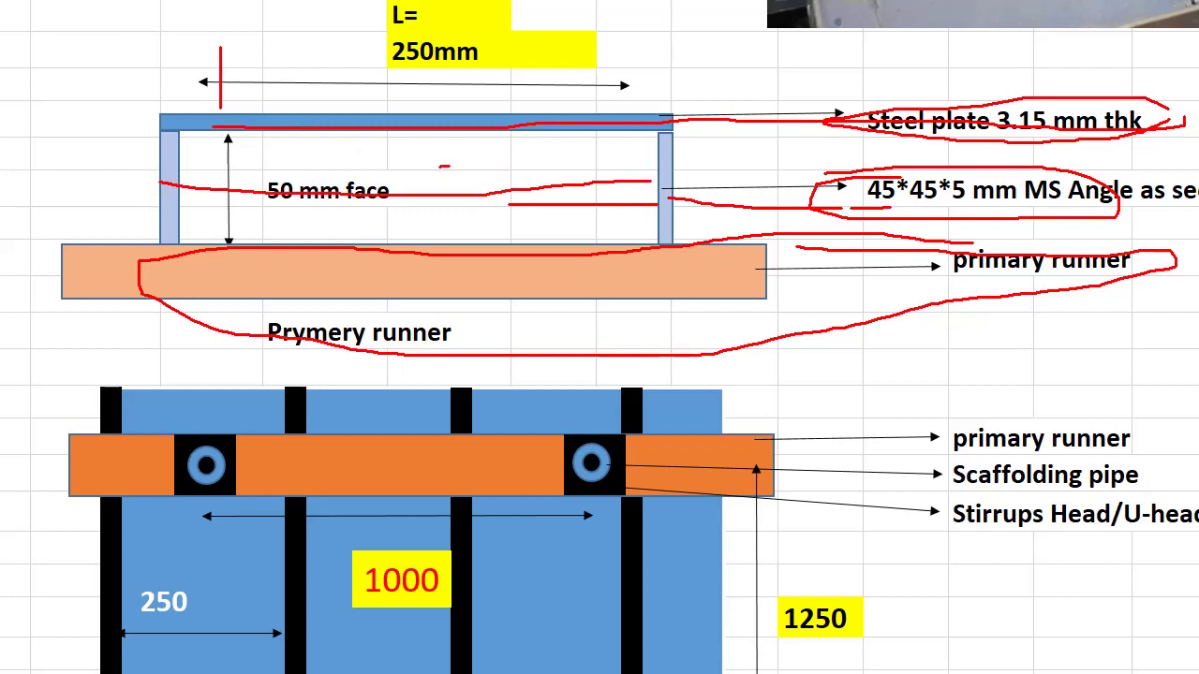
pyautogui.moveTo(446, 152)
pyautogui.mouseDown()
pyautogui.moveTo(432, 171)
pyautogui.moveTo(529, 161)
pyautogui.moveTo(529, 187)
pyautogui.moveTo(693, 150)
pyautogui.moveTo(704, 220)
pyautogui.mouseUp()
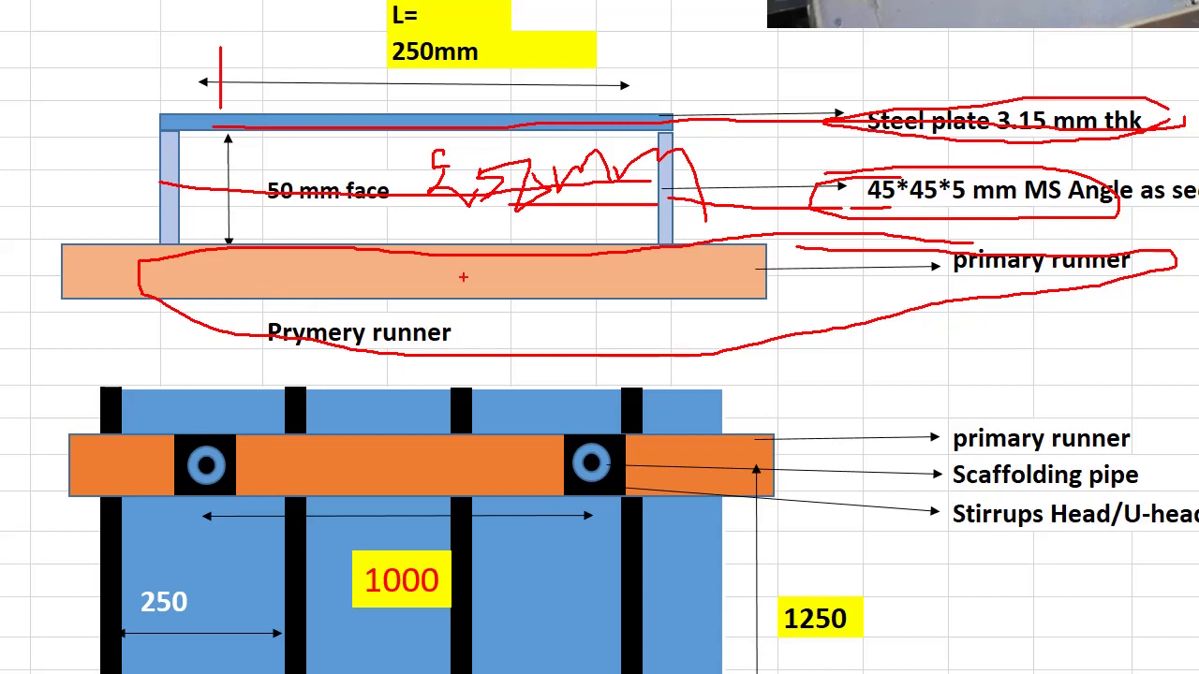
pyautogui.moveTo(462, 277); pyautogui.dragTo(722, 387)
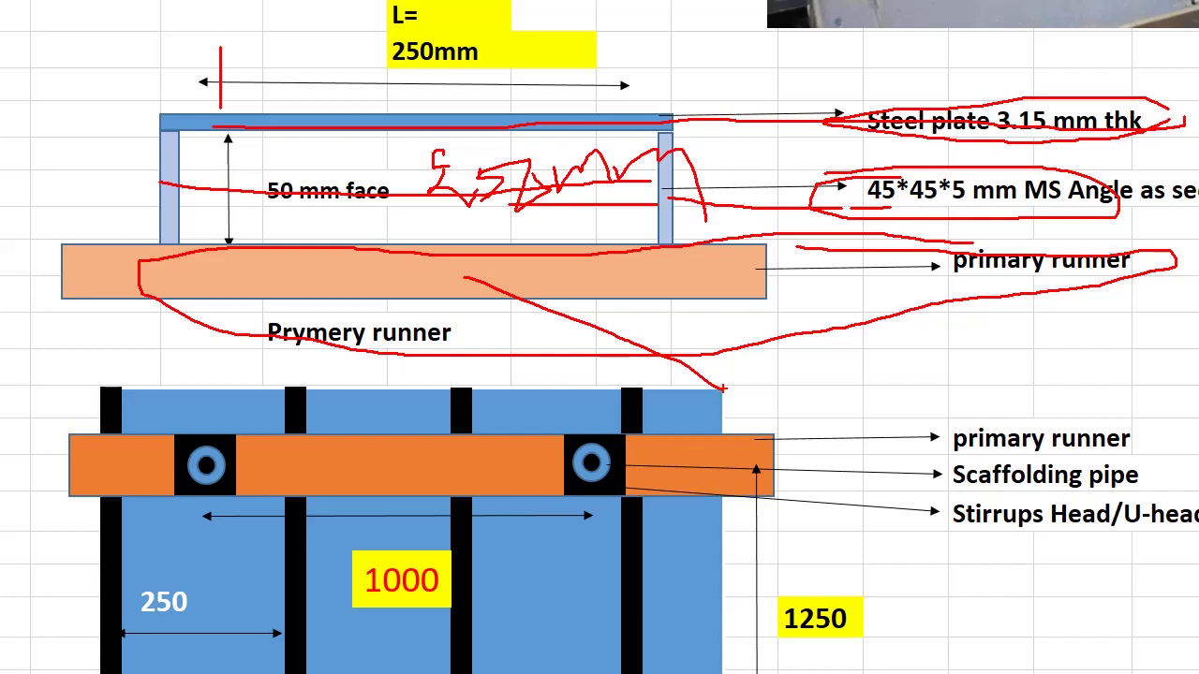
# Circle the 1250 and 1000 dimensions in red and draw a box beside the lower runner's end
pyautogui.moveTo(723, 387)
pyautogui.mouseDown()
pyautogui.moveTo(779, 373)
pyautogui.moveTo(376, 478)
pyautogui.moveTo(722, 390)
pyautogui.mouseUp()
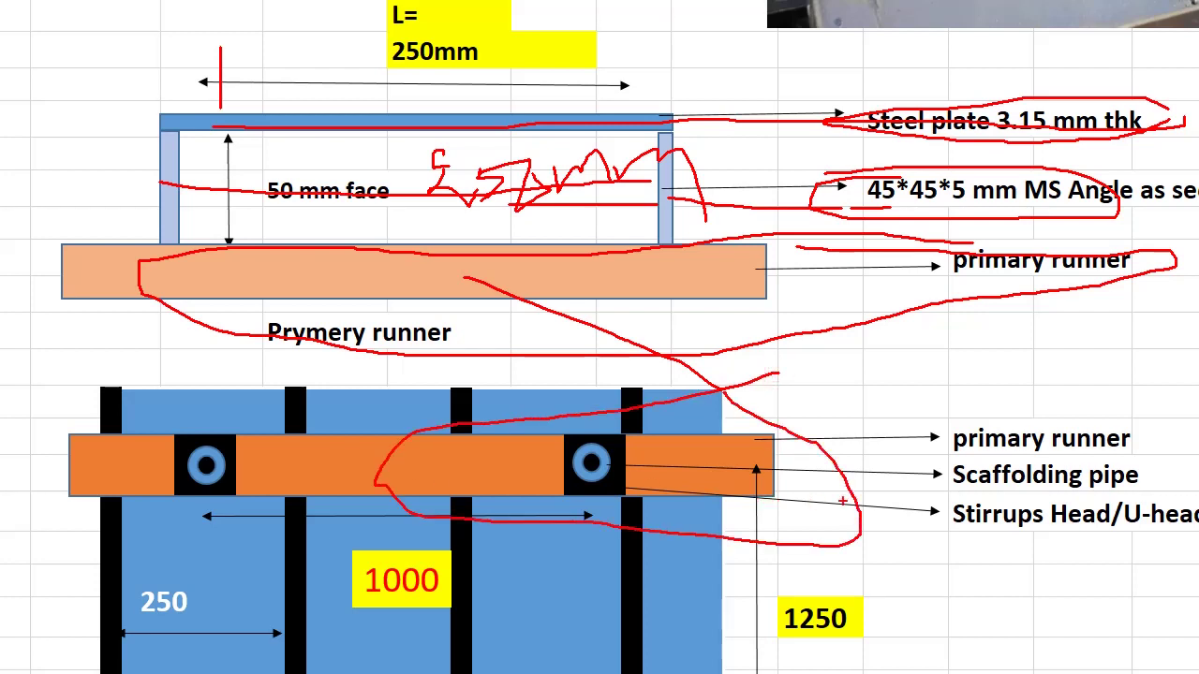
pyautogui.moveTo(899, 573); pyautogui.dragTo(935, 626)
pyautogui.moveTo(897, 628); pyautogui.dragTo(1075, 614)
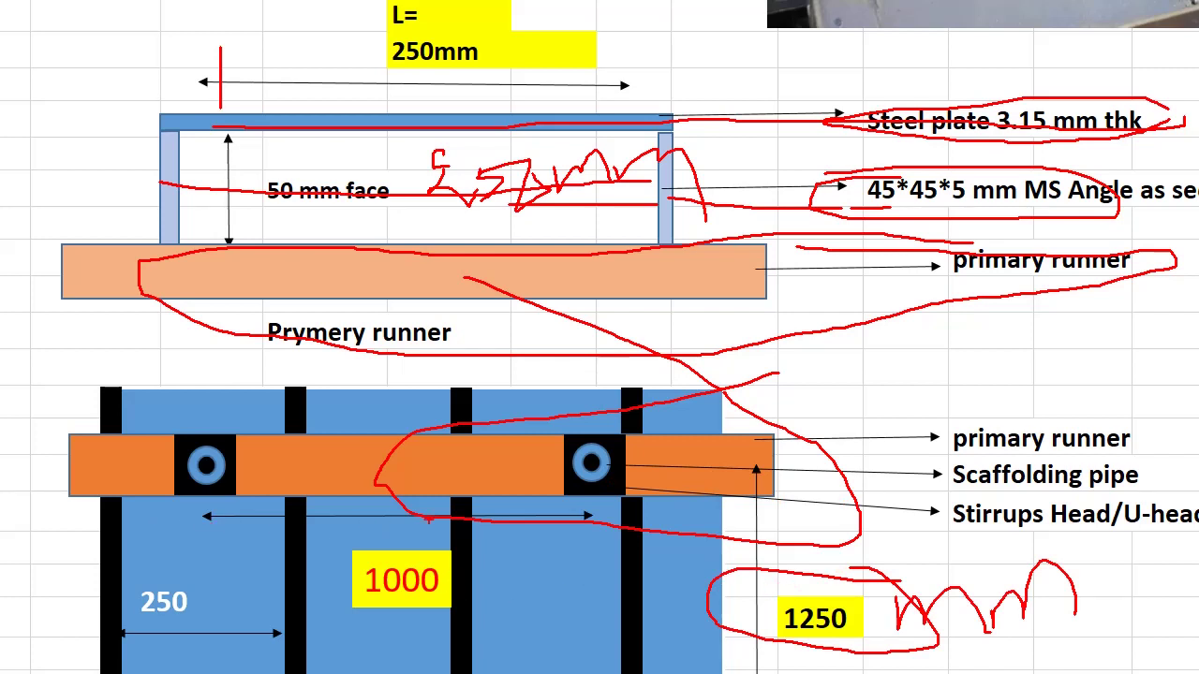
pyautogui.moveTo(433, 521); pyautogui.dragTo(329, 535)
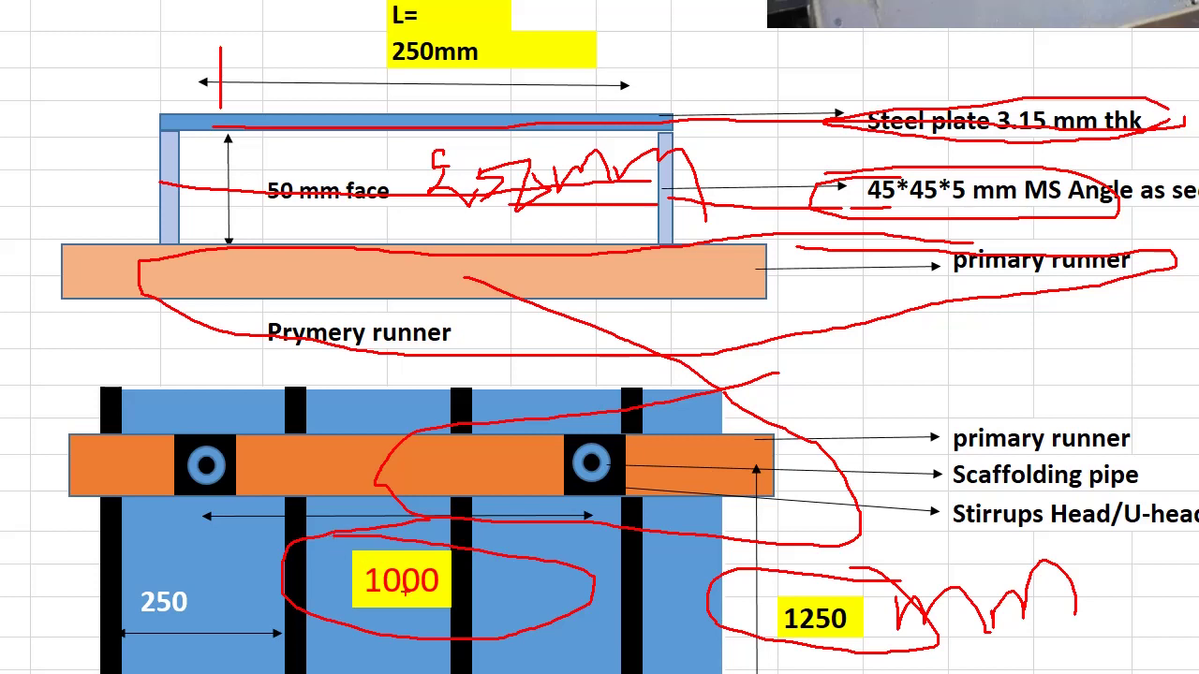
pyautogui.moveTo(381, 590); pyautogui.dragTo(485, 600)
pyautogui.moveTo(772, 627); pyautogui.dragTo(900, 618)
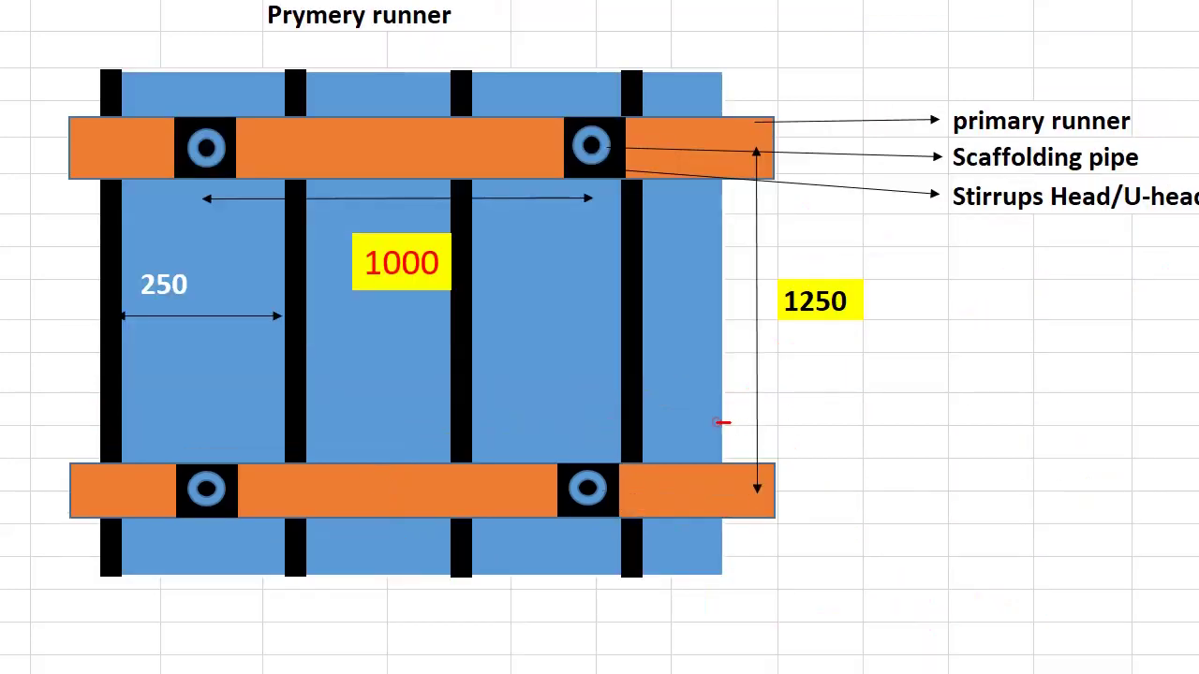
pyautogui.moveTo(717, 423)
pyautogui.mouseDown()
pyautogui.moveTo(1082, 537)
pyautogui.moveTo(720, 398)
pyautogui.mouseUp()
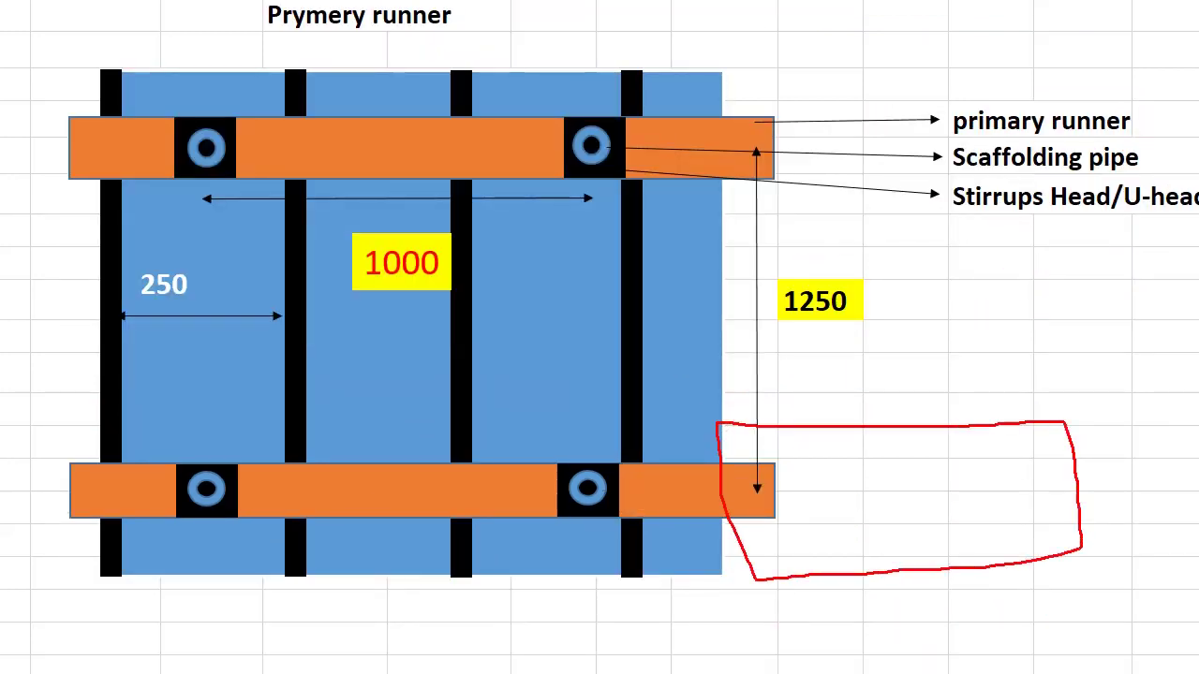
# Handwrite a red note and the section size above the box on the runner plan
pyautogui.moveTo(824, 372); pyautogui.dragTo(825, 429)
pyautogui.moveTo(863, 365); pyautogui.dragTo(883, 362)
pyautogui.moveTo(872, 363); pyautogui.dragTo(872, 395)
pyautogui.click(910, 348)
pyautogui.moveTo(824, 448); pyautogui.dragTo(903, 431)
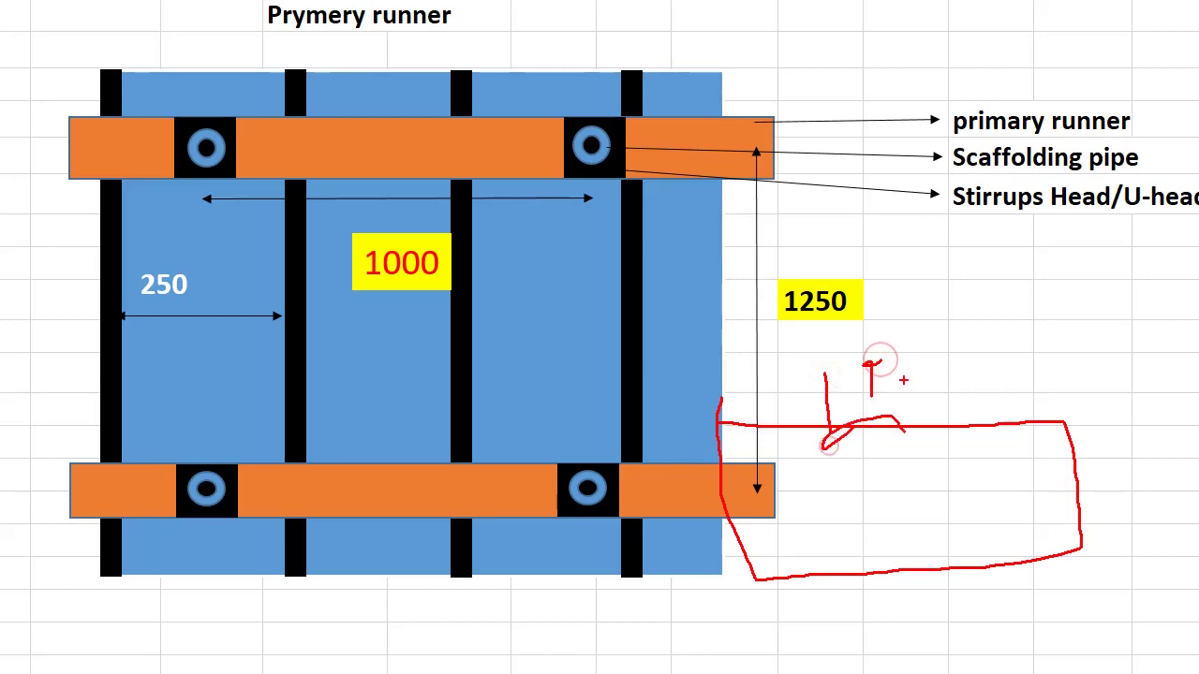
pyautogui.moveTo(907, 384)
pyautogui.mouseDown()
pyautogui.moveTo(948, 371)
pyautogui.moveTo(922, 397)
pyautogui.mouseUp()
pyautogui.moveTo(979, 335); pyautogui.dragTo(974, 379)
pyautogui.moveTo(1040, 301); pyautogui.dragTo(1115, 366)
pyautogui.moveTo(1106, 298); pyautogui.dragTo(1066, 382)
pyautogui.moveTo(1129, 361); pyautogui.dragTo(1198, 300)
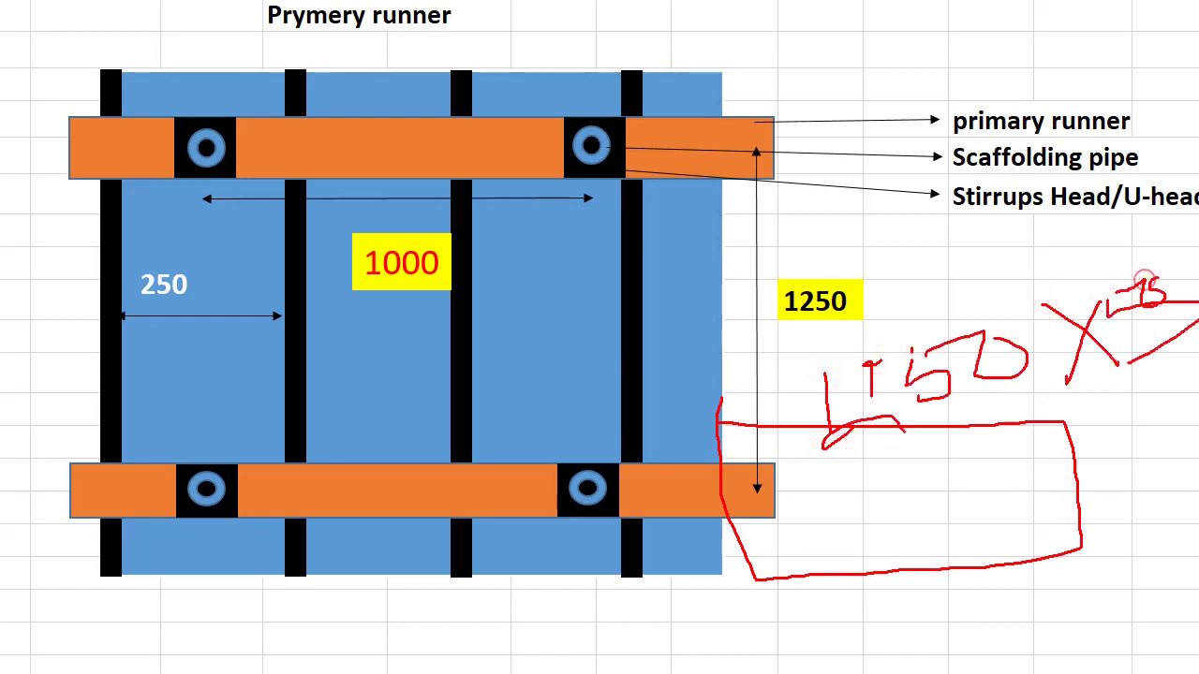
pyautogui.moveTo(1134, 281); pyautogui.dragTo(1171, 267)
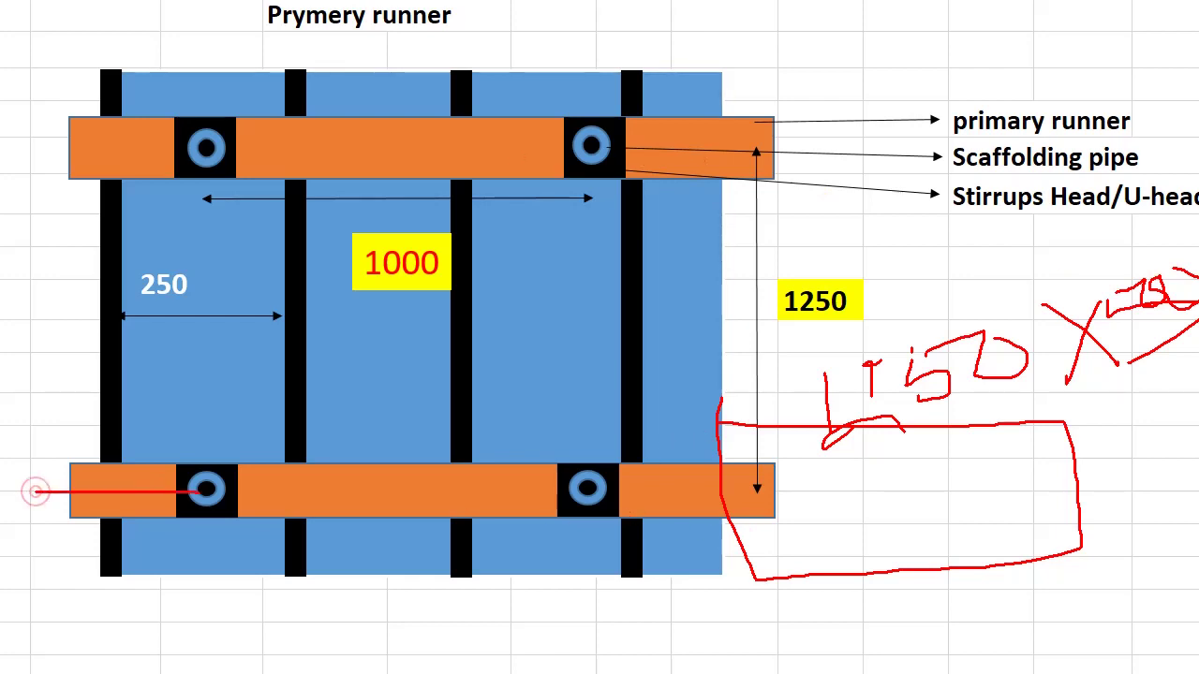
# Draw red lines along the upper and lower primary runners, with verticals and a T at the scaffolding pipe
pyautogui.moveTo(36, 492); pyautogui.dragTo(1035, 487)
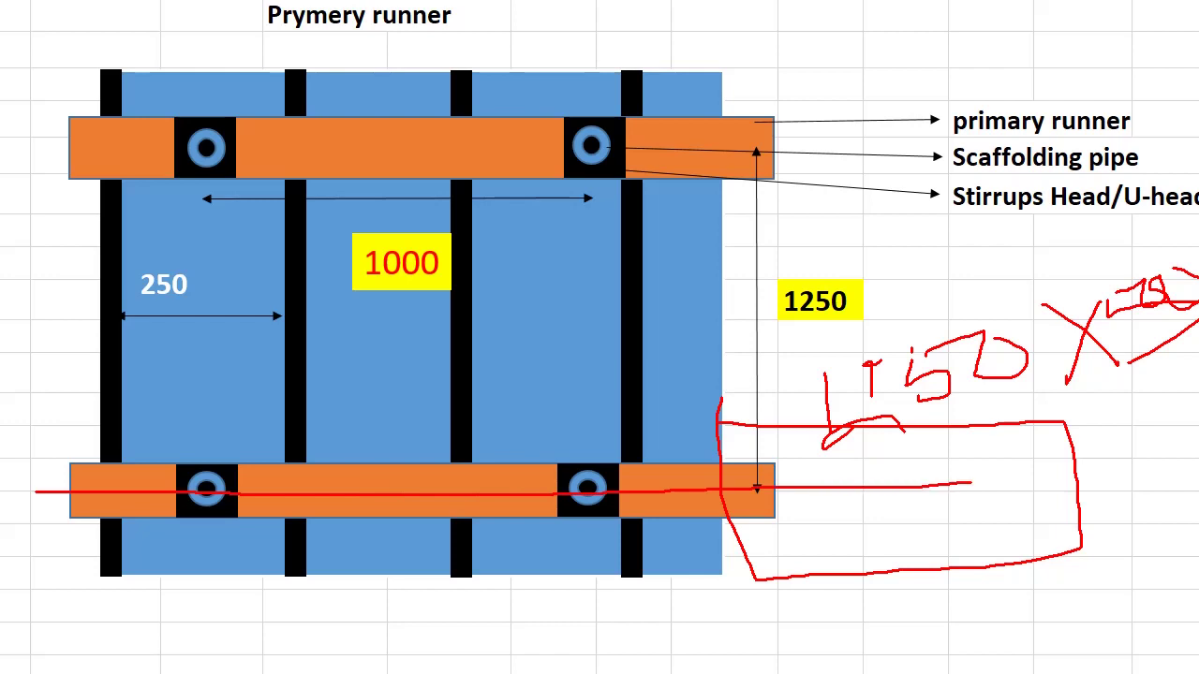
pyautogui.moveTo(30, 144); pyautogui.dragTo(1053, 148)
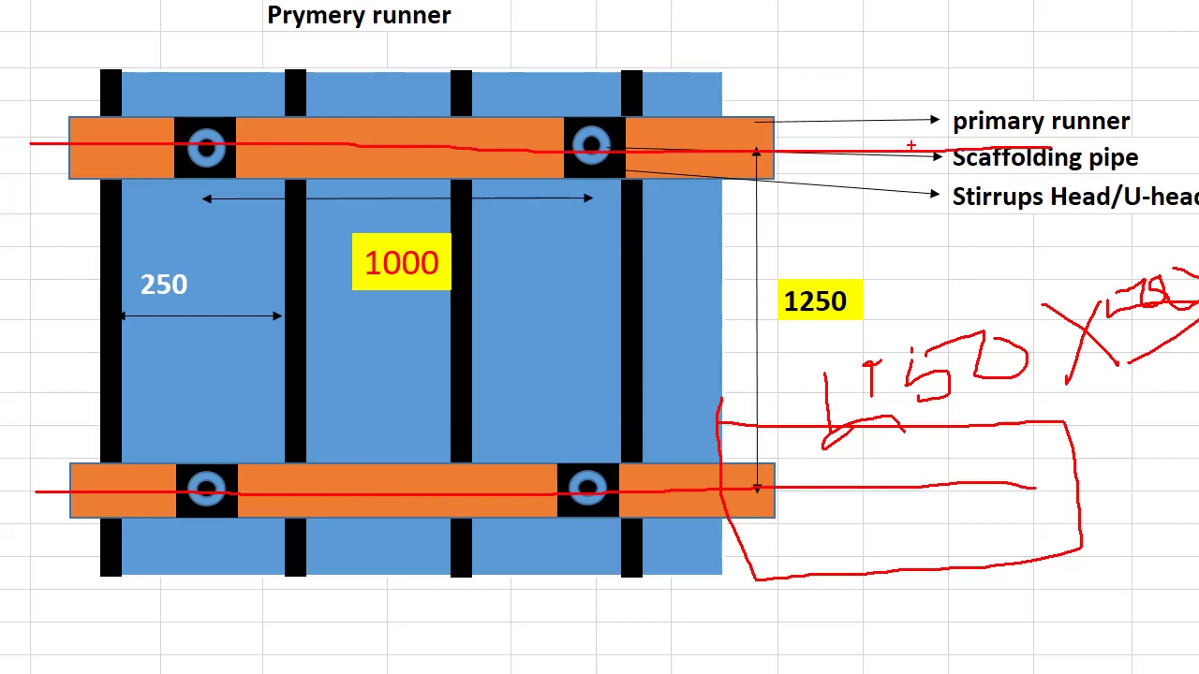
pyautogui.moveTo(874, 174)
pyautogui.mouseDown()
pyautogui.moveTo(913, 143)
pyautogui.moveTo(901, 260)
pyautogui.mouseUp()
pyautogui.moveTo(909, 148); pyautogui.dragTo(906, 496)
pyautogui.moveTo(935, 446); pyautogui.dragTo(905, 506)
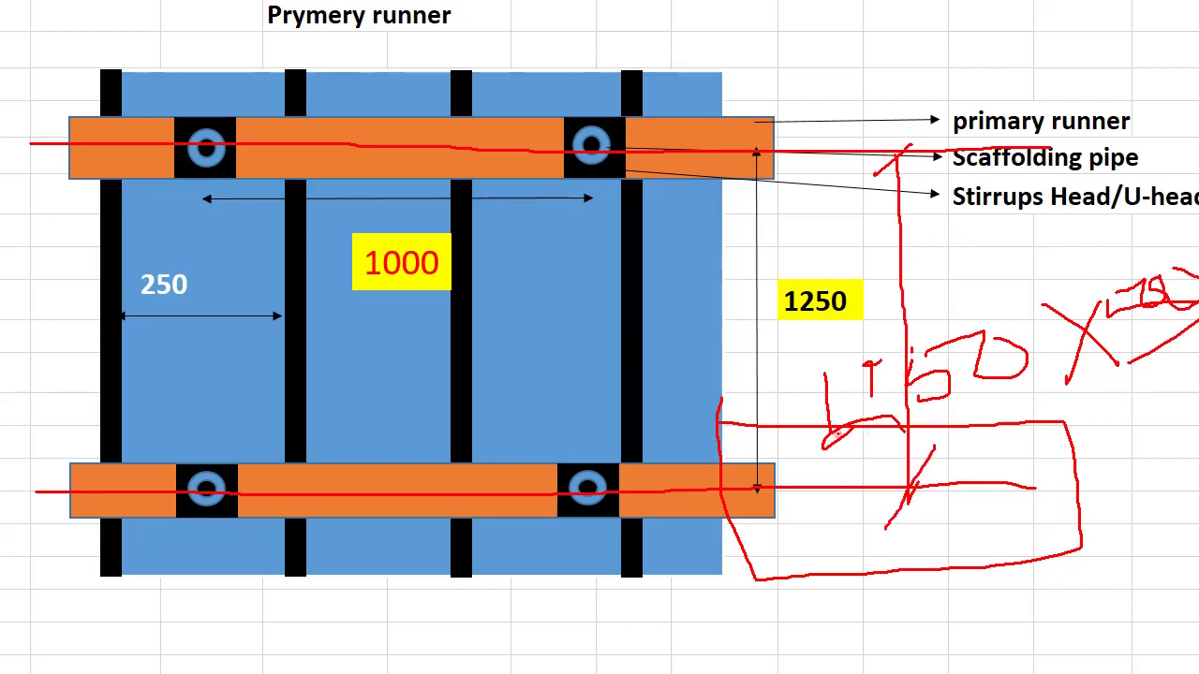
pyautogui.moveTo(830, 436); pyautogui.dragTo(1066, 428)
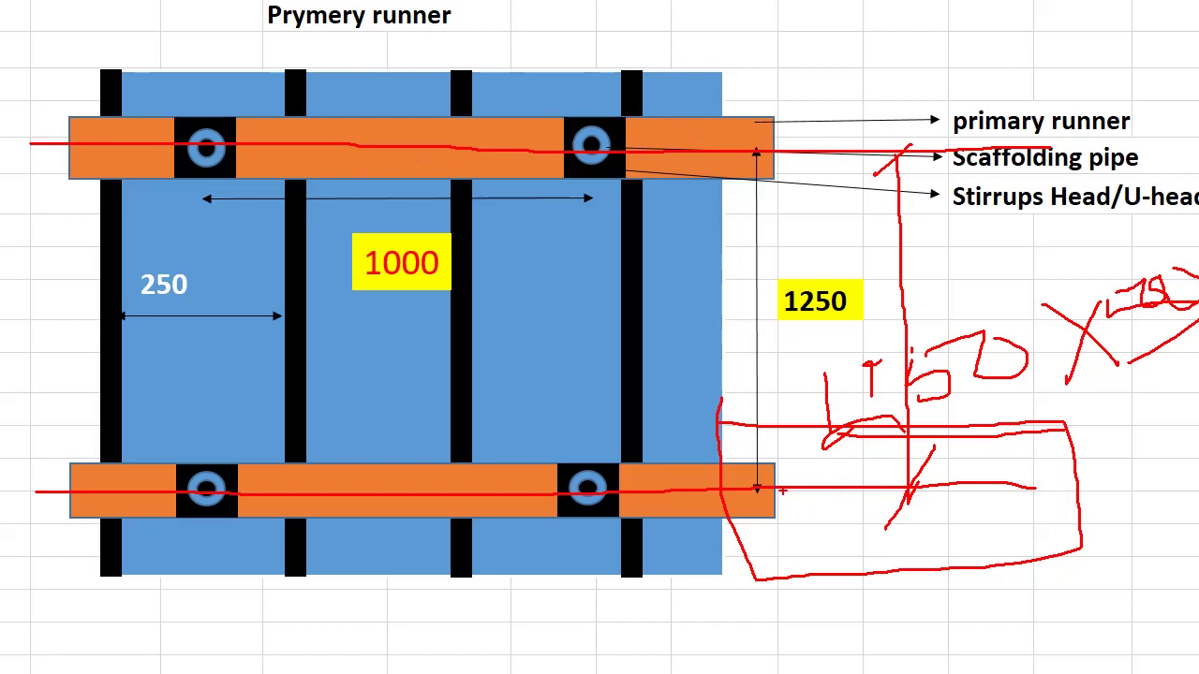
pyautogui.moveTo(1008, 498); pyautogui.dragTo(783, 497)
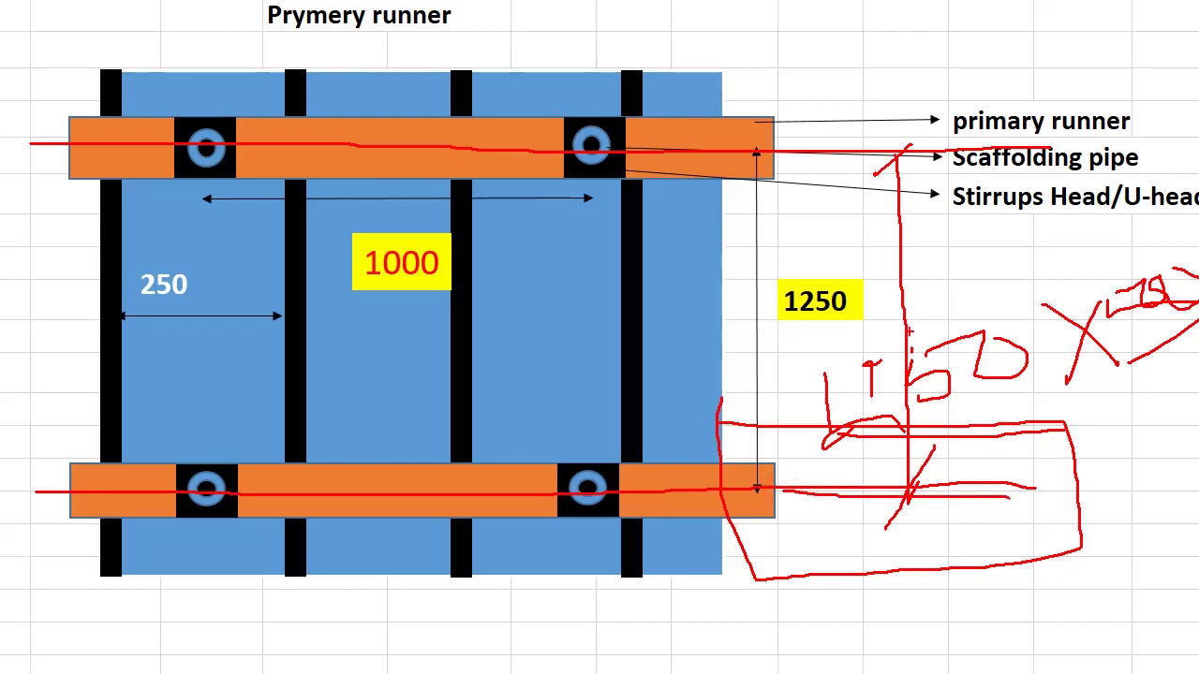
pyautogui.moveTo(783, 158); pyautogui.dragTo(941, 159)
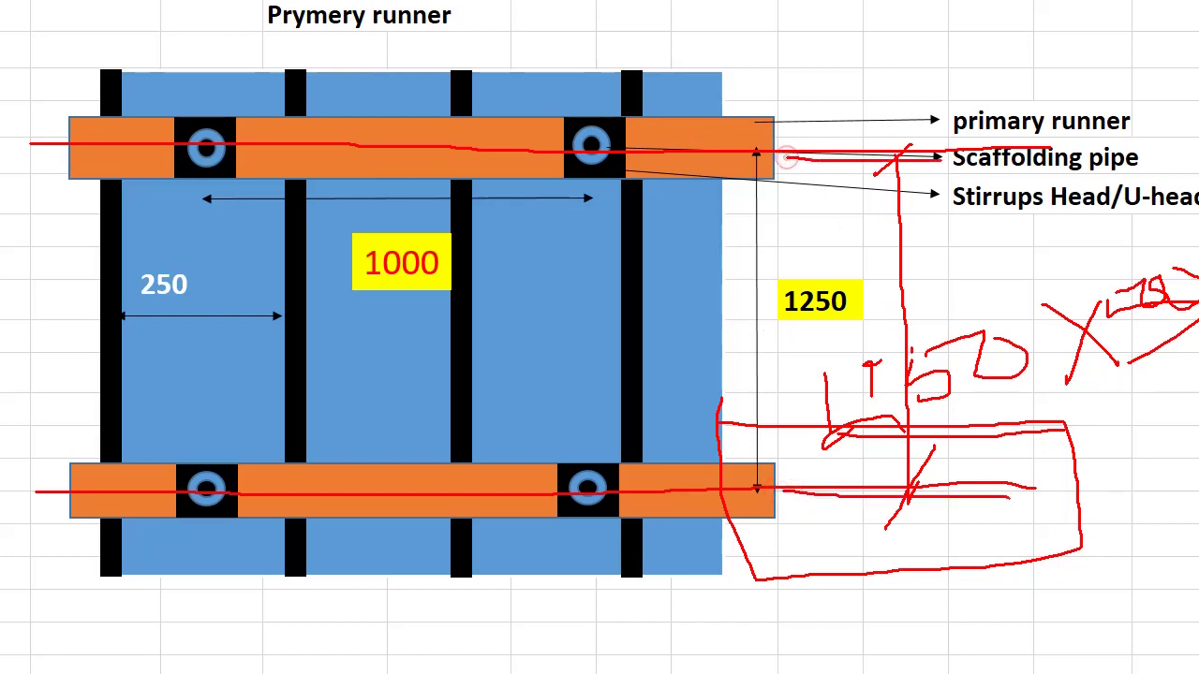
pyautogui.moveTo(851, 156)
pyautogui.mouseDown()
pyautogui.moveTo(848, 489)
pyautogui.moveTo(871, 120)
pyautogui.mouseUp()
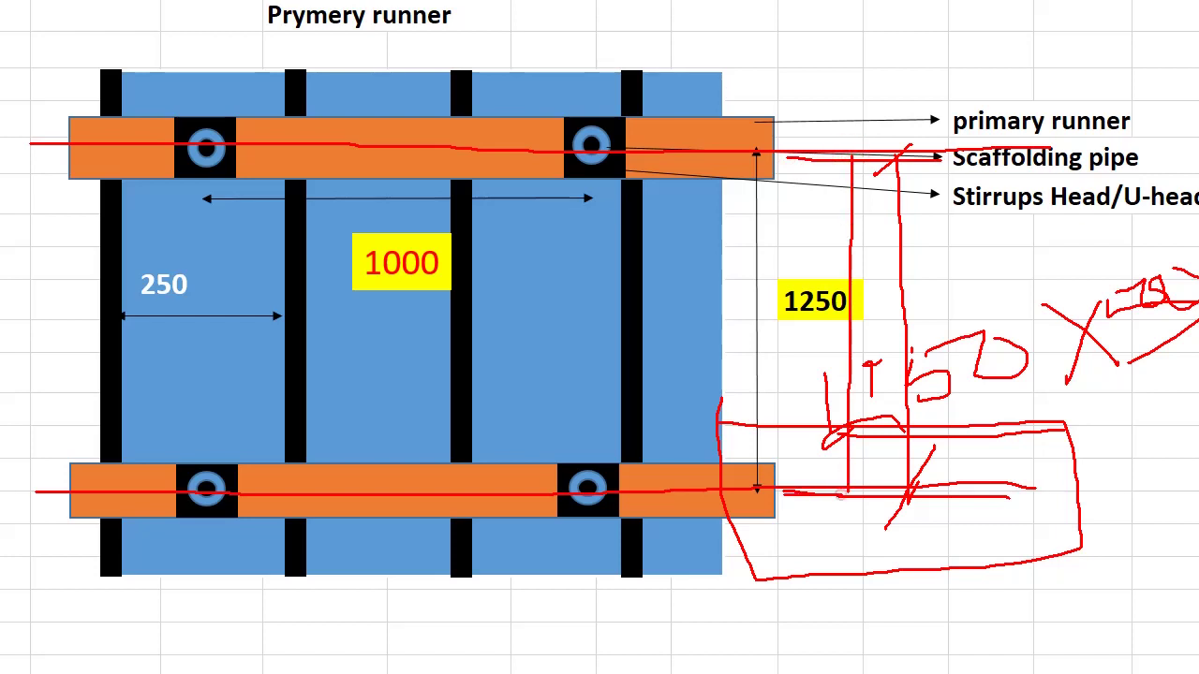
# Loop the 1000 and 1250 labels, connect the pipes with vertical lines, then erase all ink
pyautogui.moveTo(317, 141); pyautogui.dragTo(323, 137)
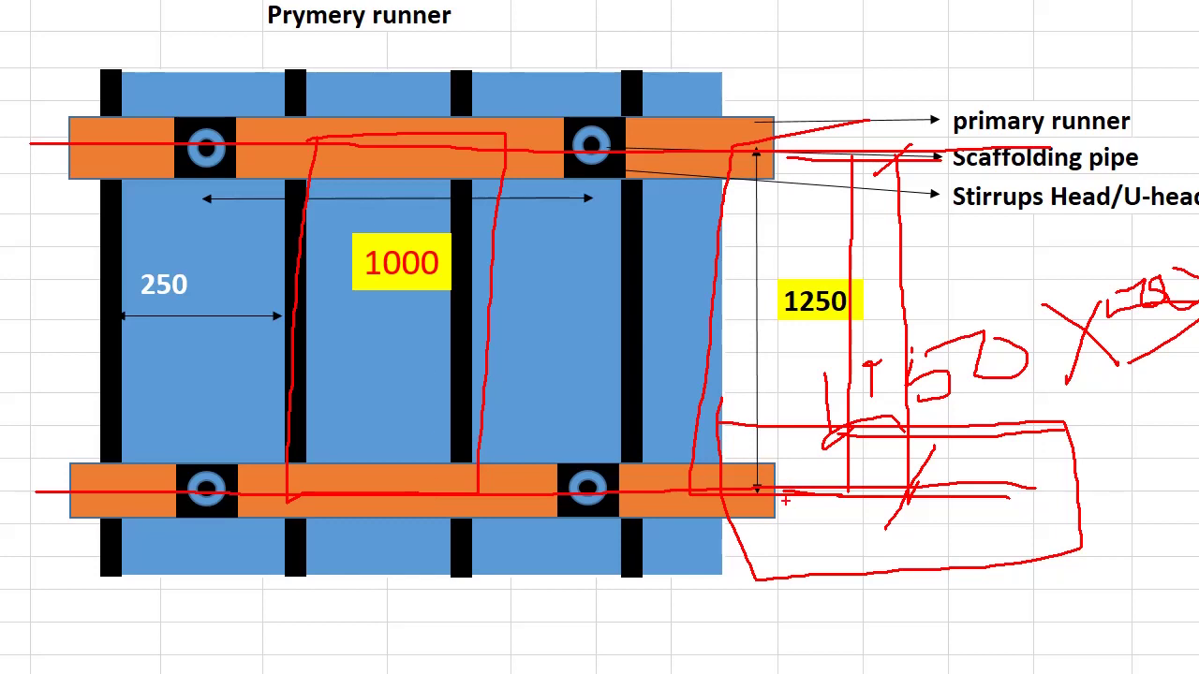
pyautogui.moveTo(785, 501); pyautogui.dragTo(1075, 513)
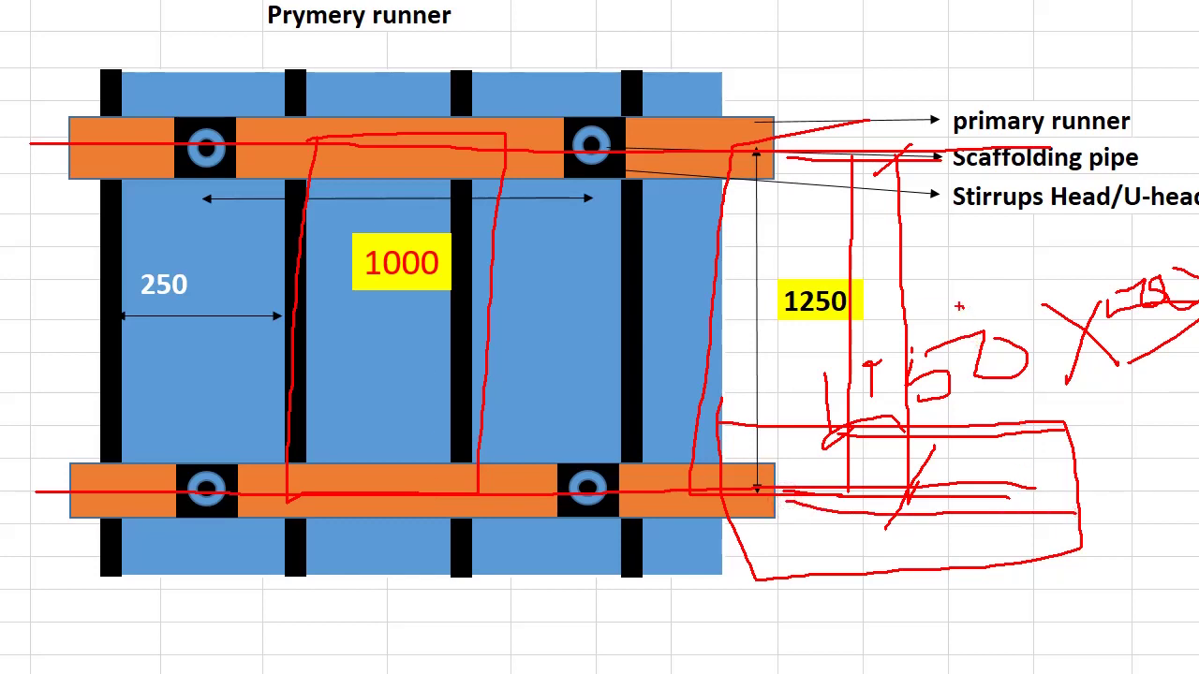
pyautogui.moveTo(958, 305); pyautogui.dragTo(918, 336)
pyautogui.moveTo(362, 215); pyautogui.dragTo(281, 323)
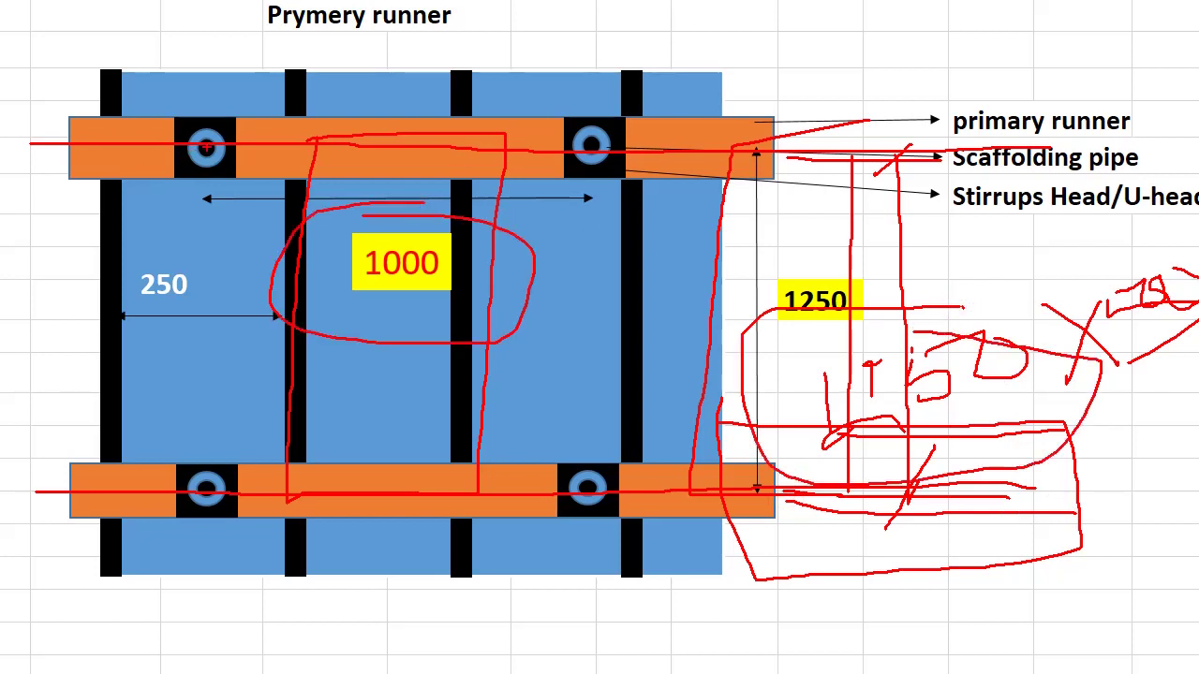
pyautogui.moveTo(208, 147); pyautogui.dragTo(194, 508)
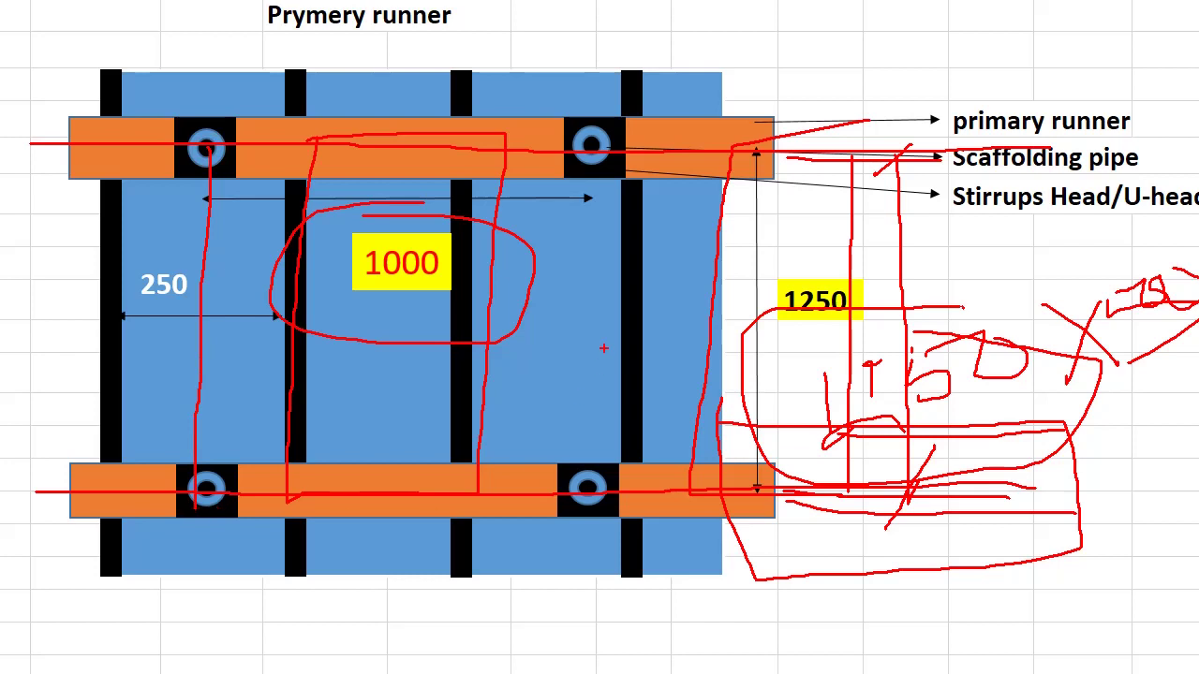
pyautogui.moveTo(592, 141); pyautogui.dragTo(583, 485)
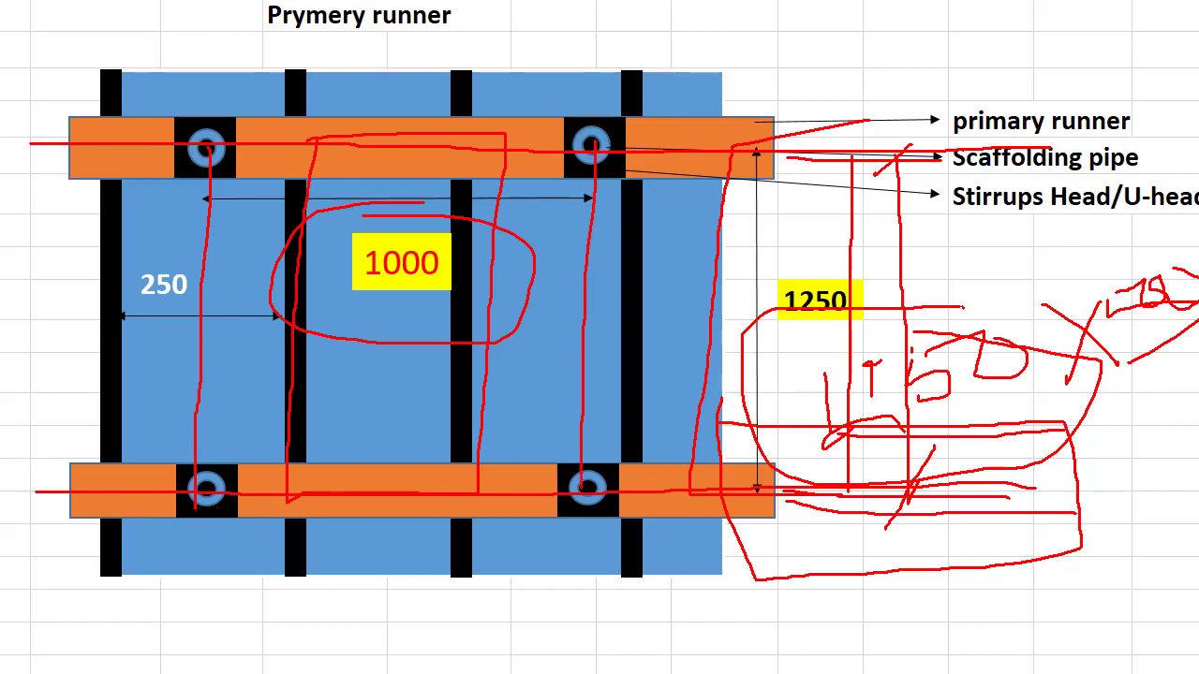
pyautogui.moveTo(763, 266); pyautogui.dragTo(762, 265)
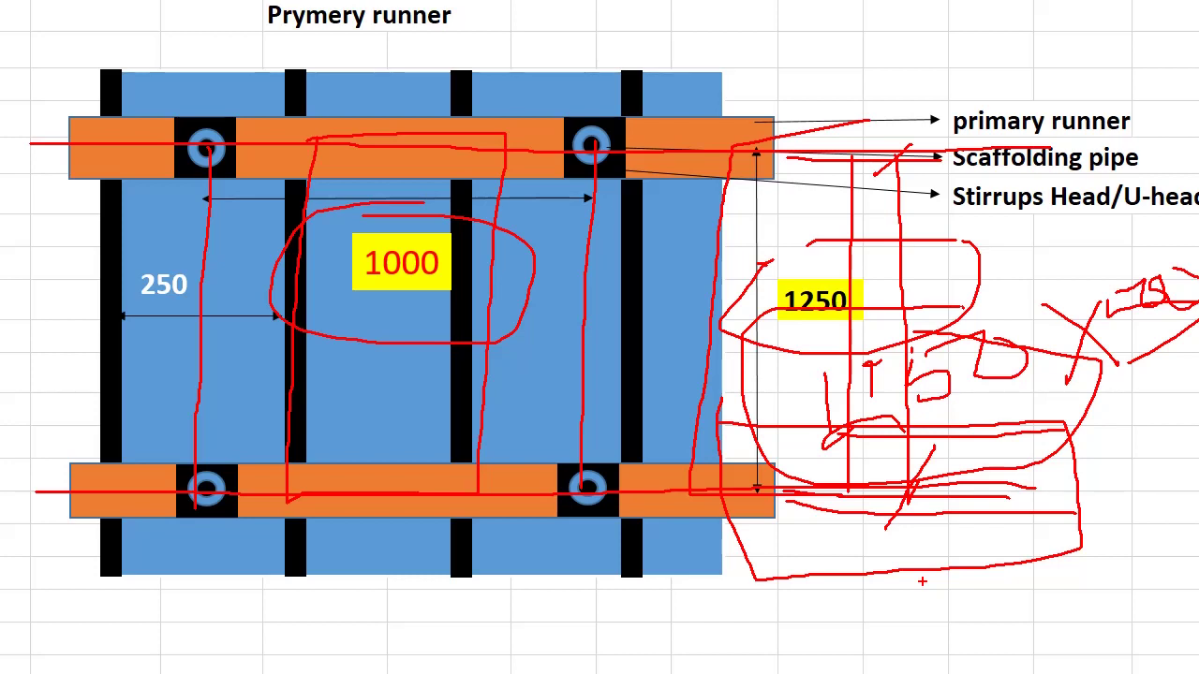
pyautogui.press('Escape')
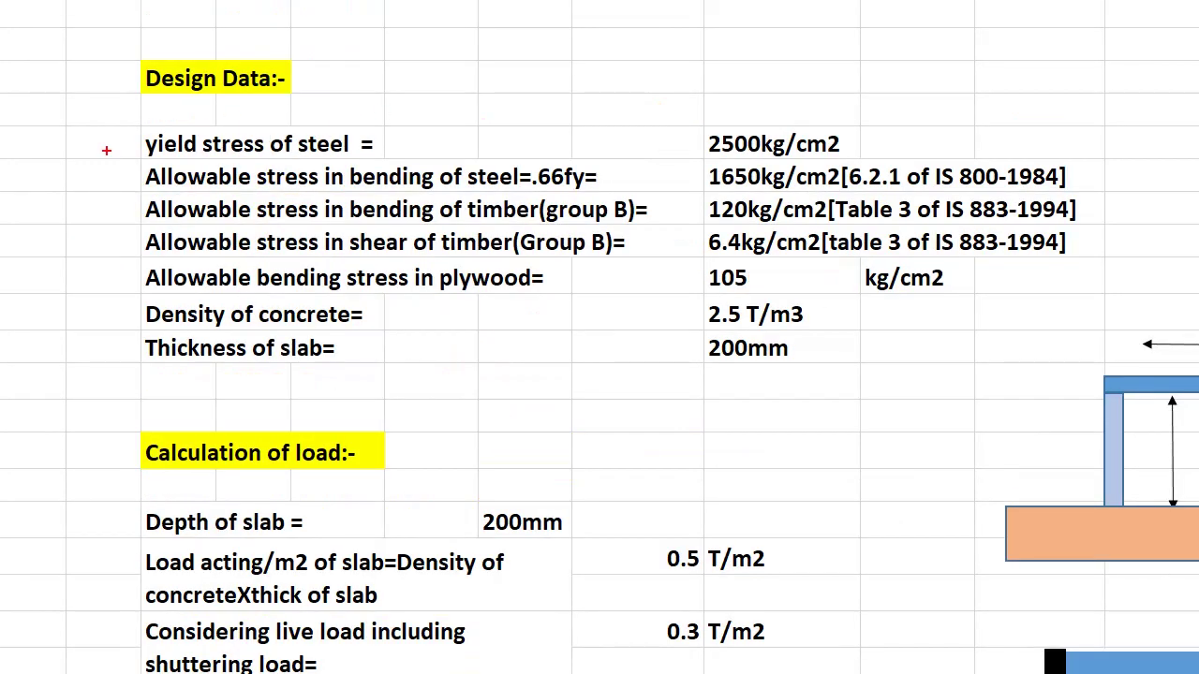
# Mark the 2500kg/cm2 yield stress, underline the allowable bending stress and circle IS 800-1984
pyautogui.moveTo(107, 150); pyautogui.dragTo(661, 140)
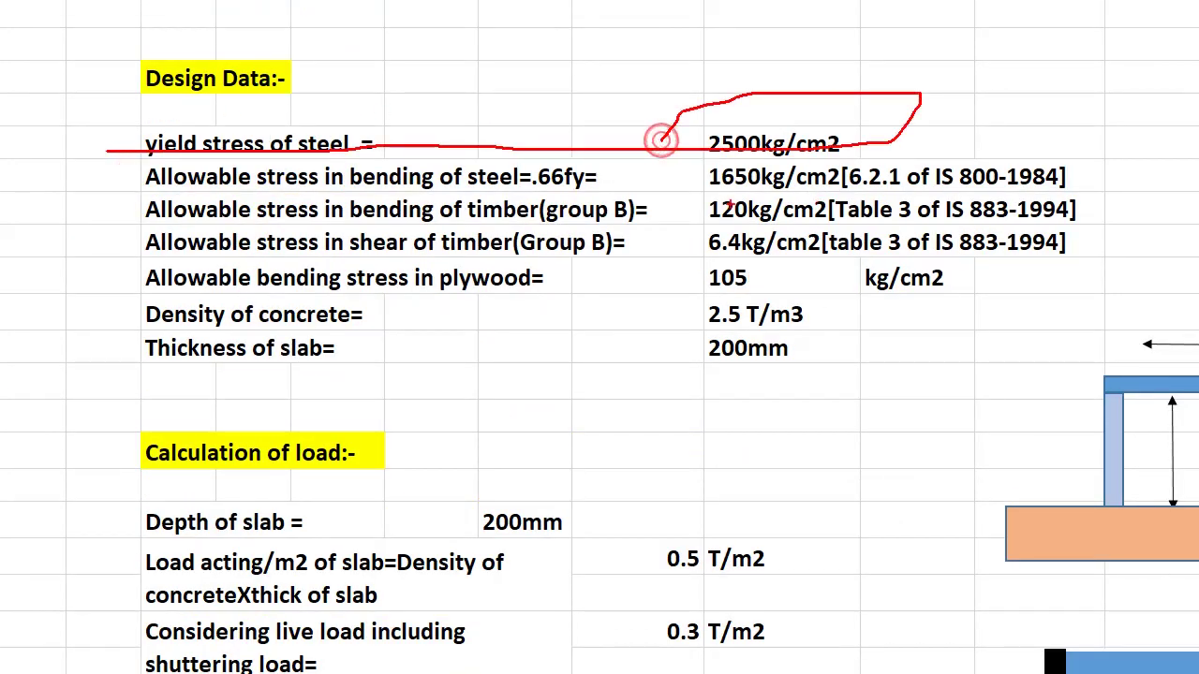
pyautogui.moveTo(148, 291); pyautogui.dragTo(342, 291)
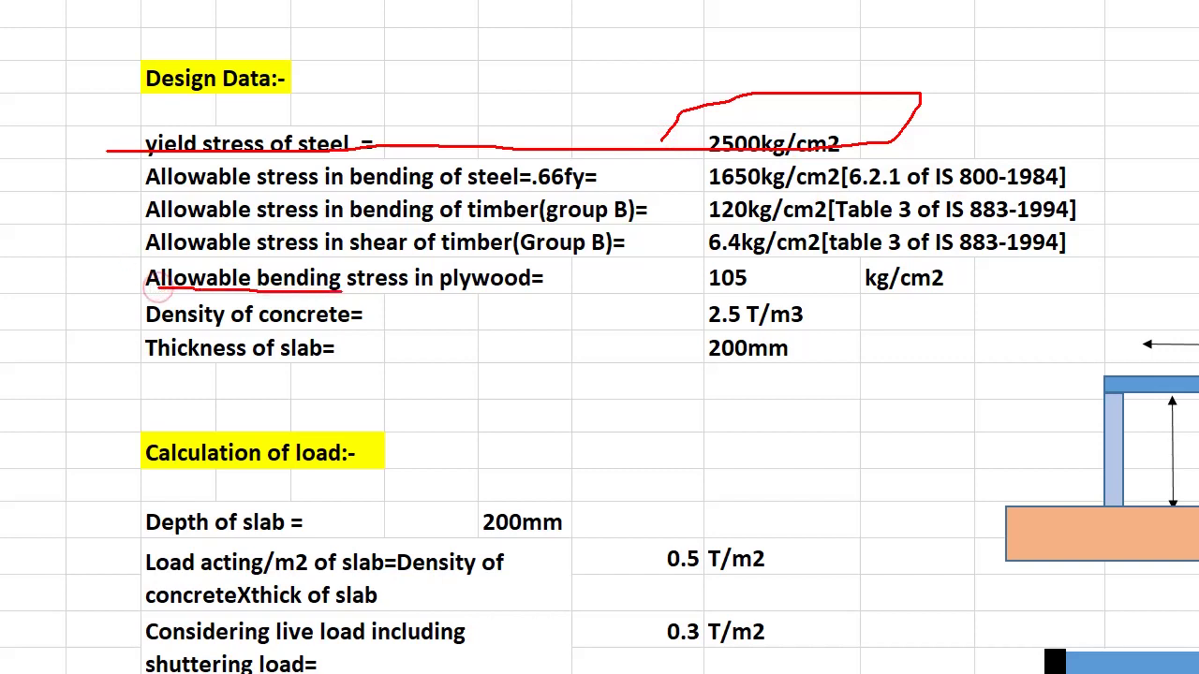
pyautogui.moveTo(290, 192)
pyautogui.mouseDown()
pyautogui.moveTo(560, 190)
pyautogui.moveTo(800, 162)
pyautogui.moveTo(649, 182)
pyautogui.moveTo(746, 192)
pyautogui.mouseUp()
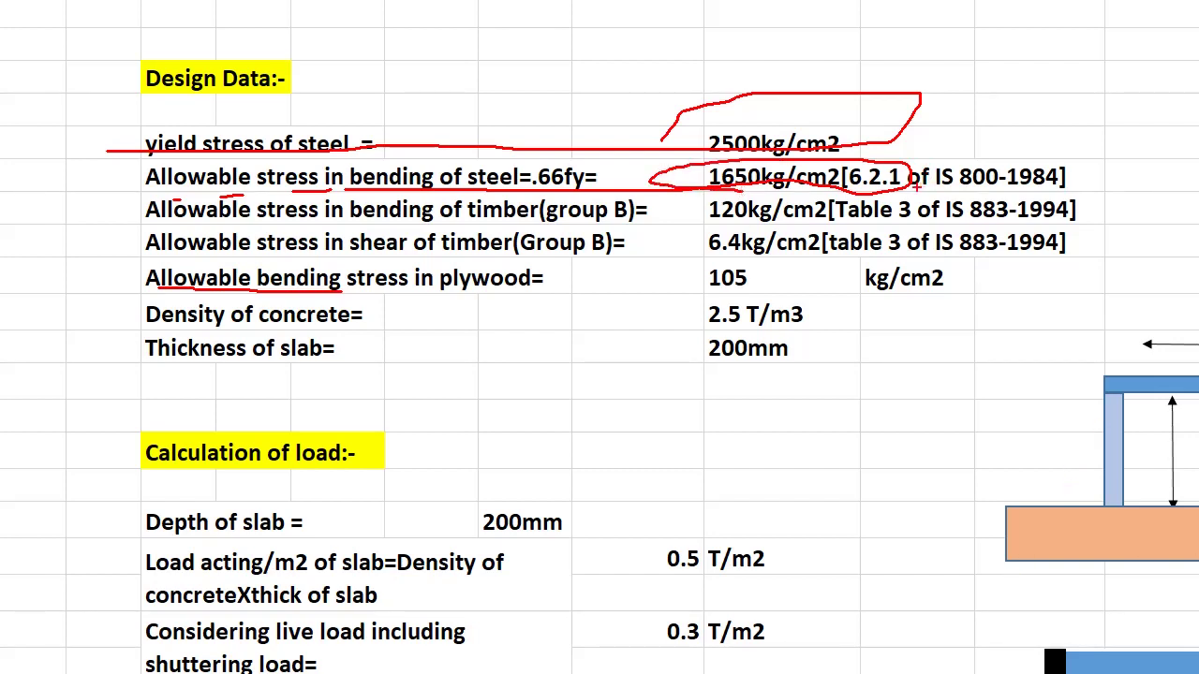
pyautogui.moveTo(907, 187); pyautogui.dragTo(923, 191)
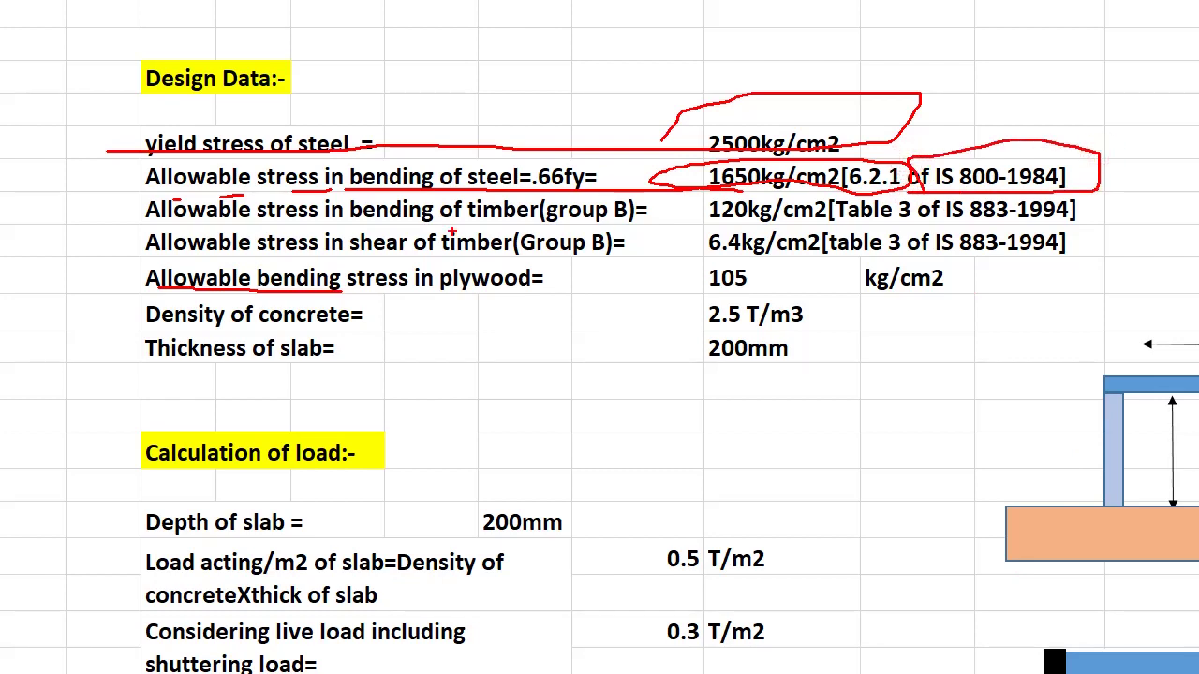
# Underline the 2.5 T/m3 concrete density and circle the 200mm slab, 0.5 T/m2 and 0.3 T/m2 loads
pyautogui.moveTo(139, 330); pyautogui.dragTo(641, 313)
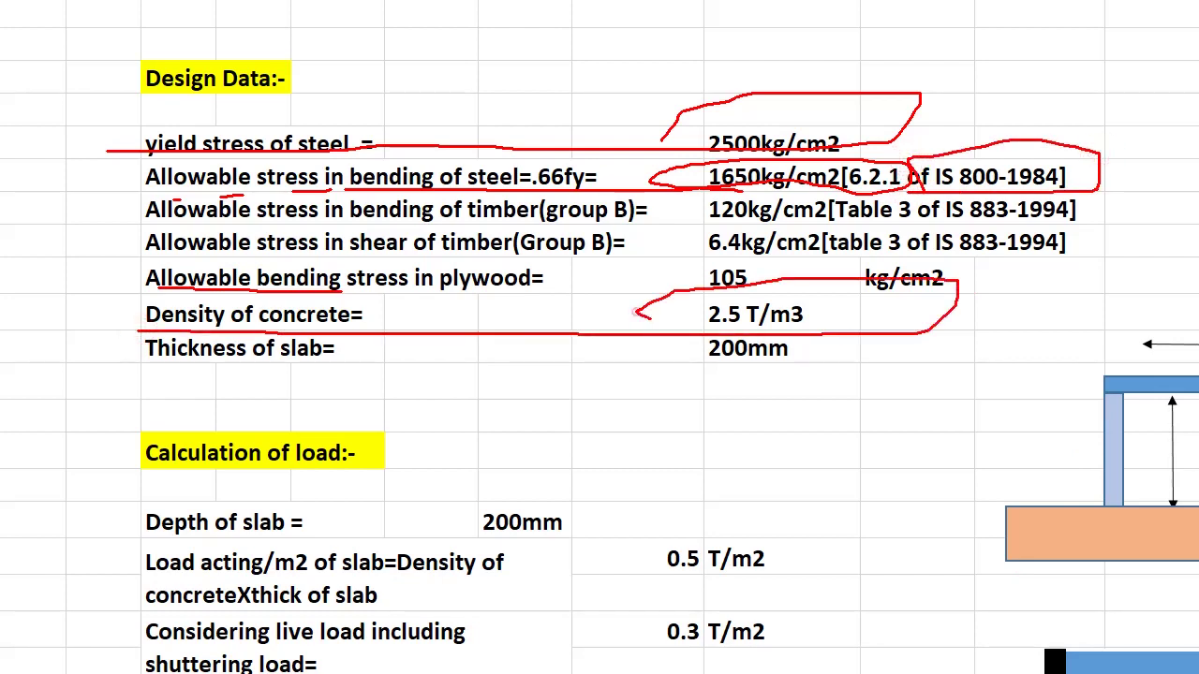
pyautogui.moveTo(714, 336); pyautogui.dragTo(710, 339)
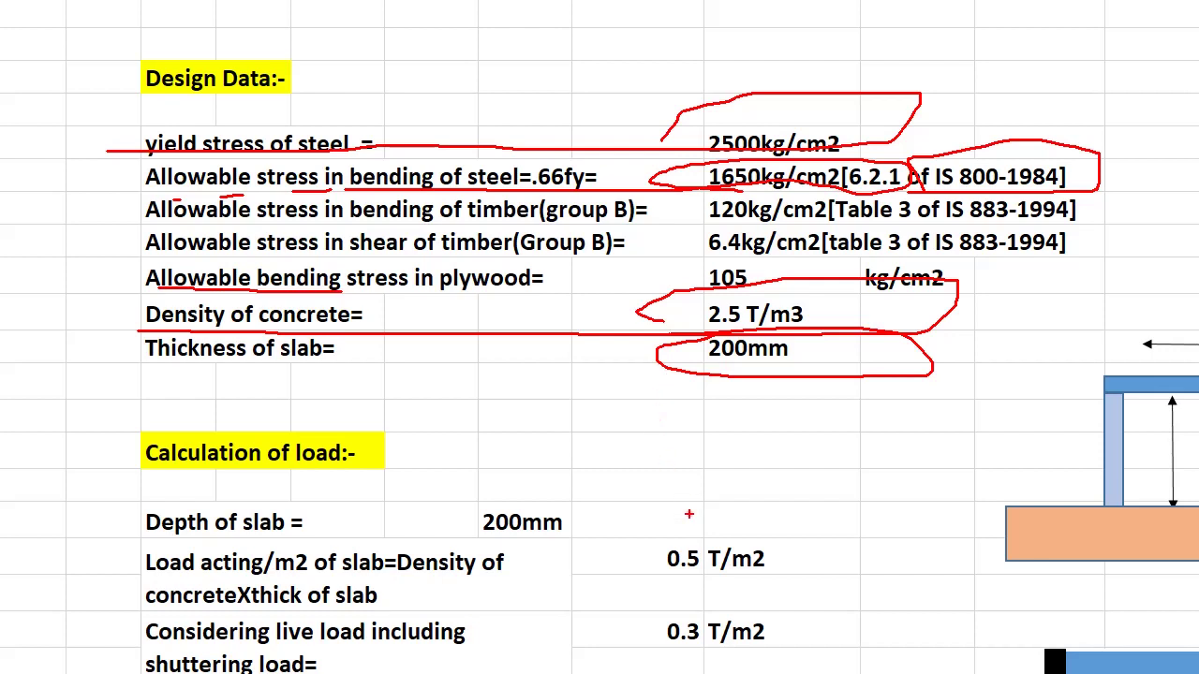
pyautogui.moveTo(689, 515); pyautogui.dragTo(692, 516)
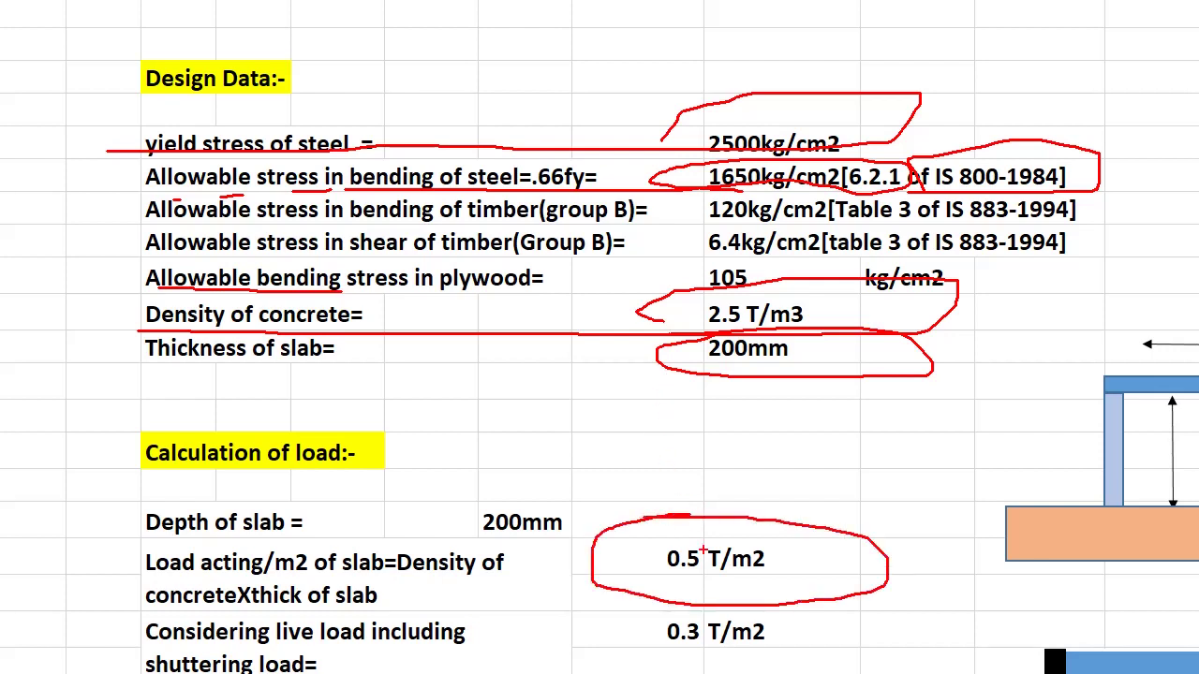
pyautogui.moveTo(809, 622); pyautogui.dragTo(728, 602)
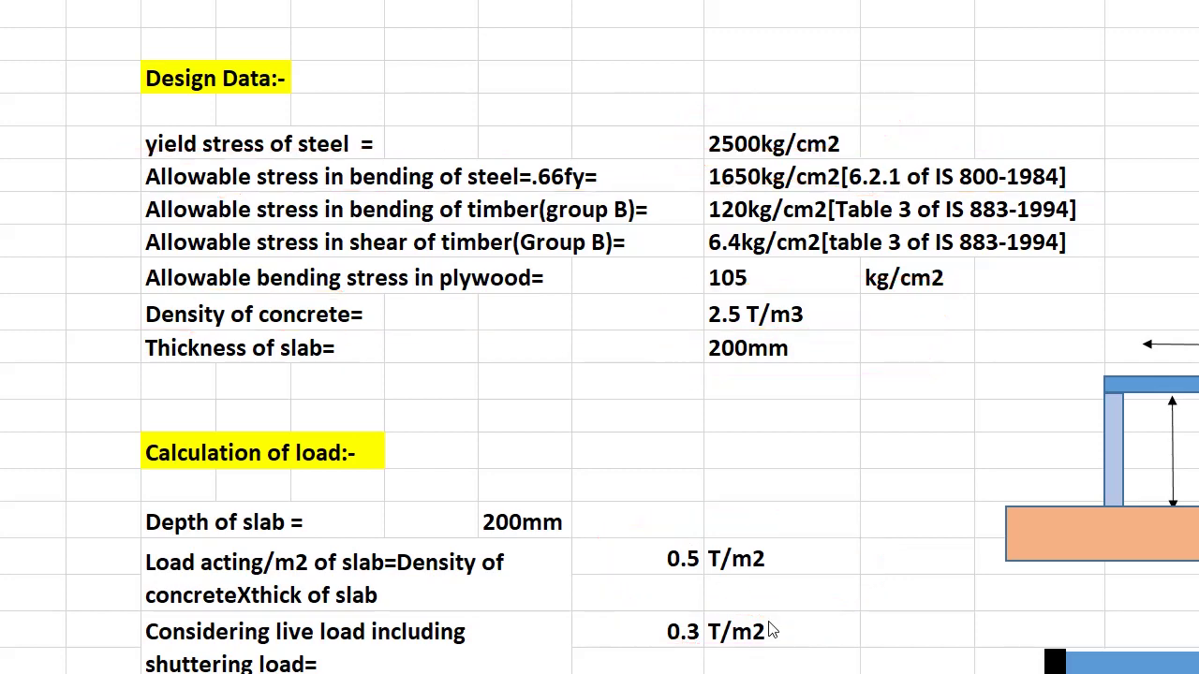
# Circle the 1 meter width and 0.96 T/m load, and bracket the runner diagram labelled 1250 from the 1.2 T/m2 row
pyautogui.scroll(-6, 774, 622)
pyautogui.moveTo(623, 93); pyautogui.dragTo(714, 167)
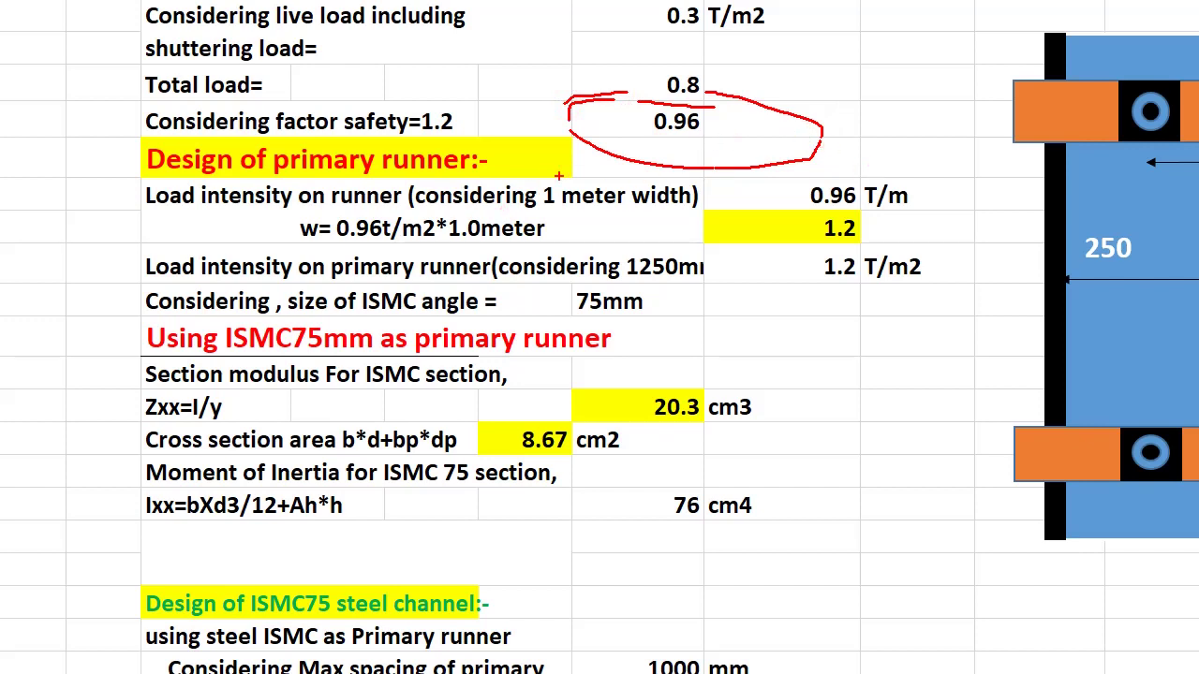
pyautogui.moveTo(558, 175); pyautogui.dragTo(562, 171)
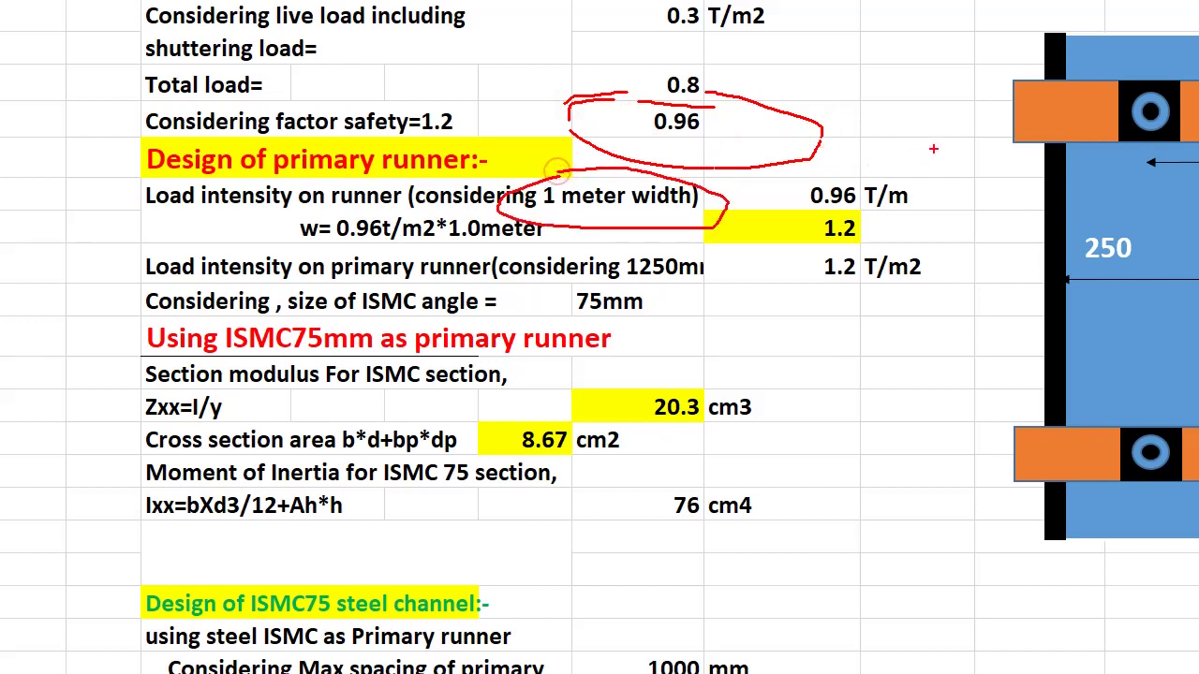
pyautogui.moveTo(918, 160); pyautogui.dragTo(918, 162)
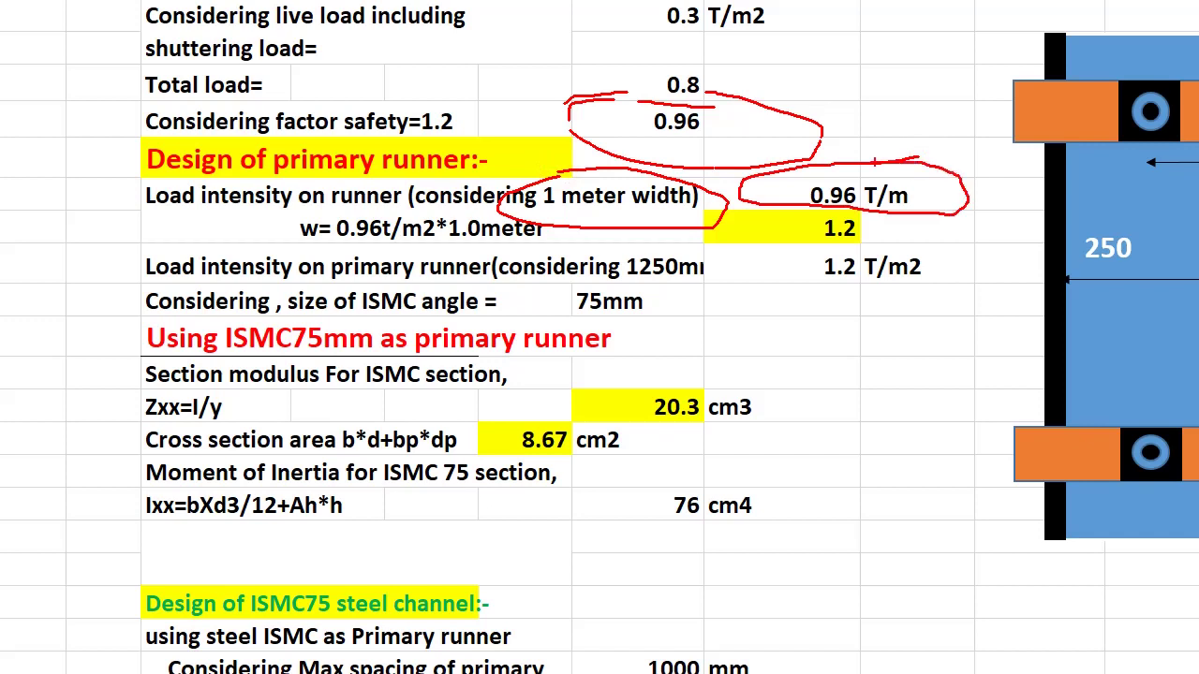
pyautogui.moveTo(656, 232); pyautogui.dragTo(719, 276)
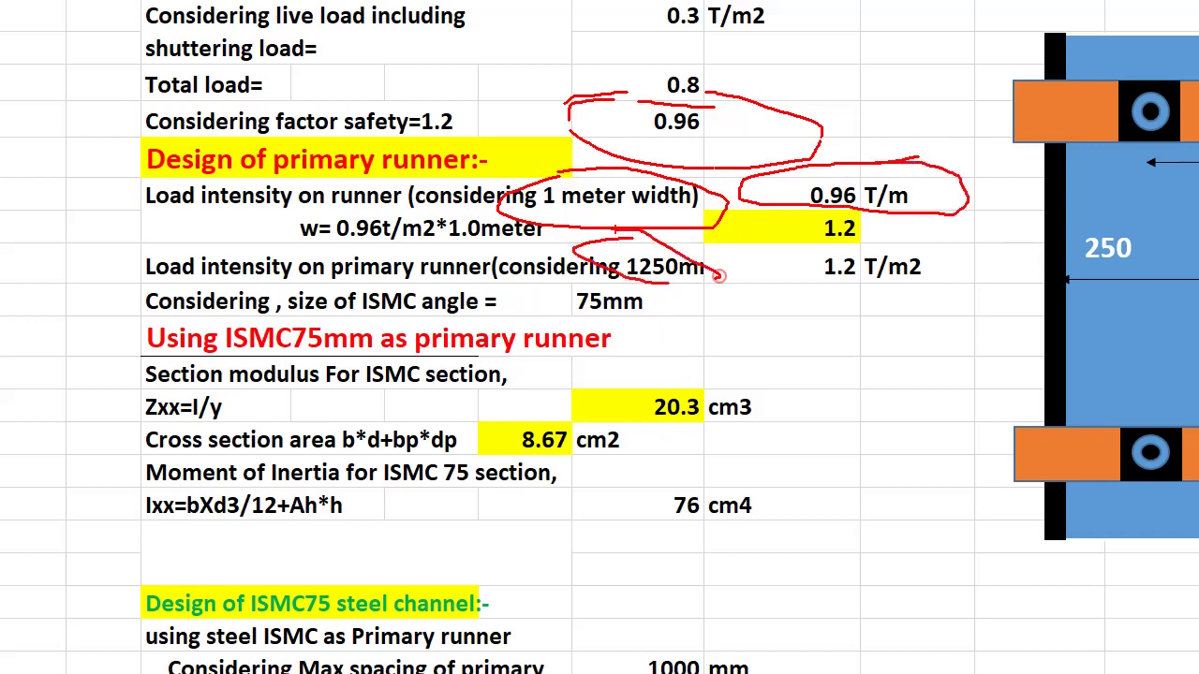
pyautogui.moveTo(898, 105)
pyautogui.mouseDown()
pyautogui.moveTo(952, 452)
pyautogui.moveTo(1035, 461)
pyautogui.mouseUp()
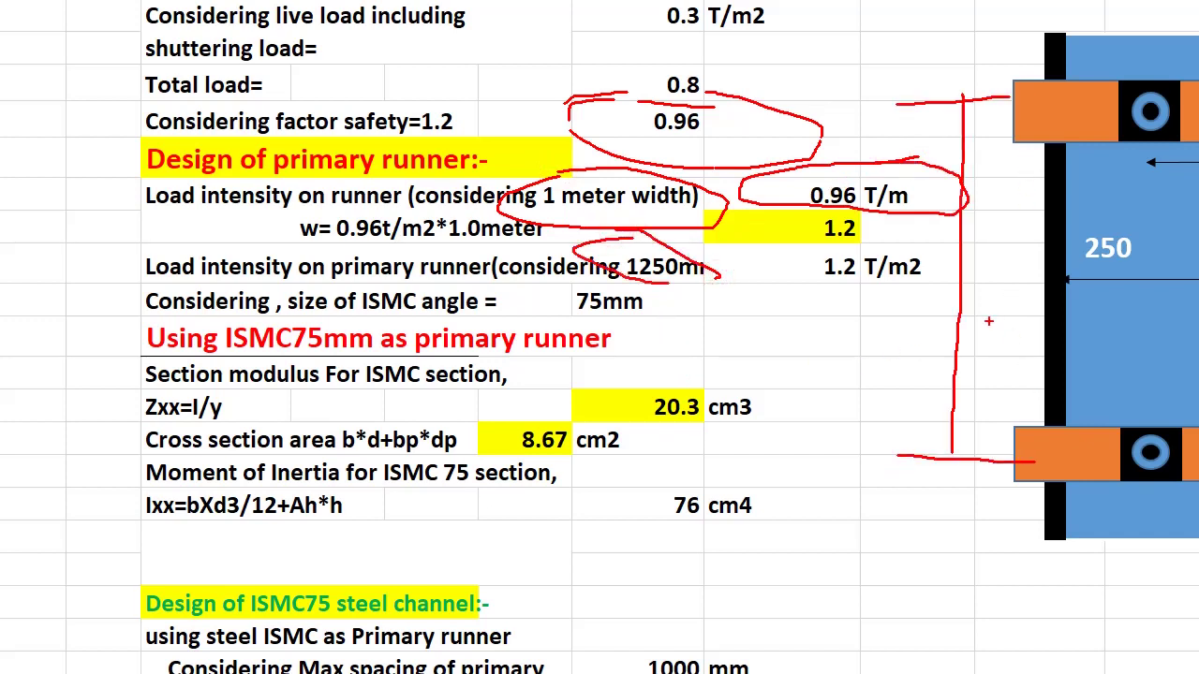
pyautogui.moveTo(913, 349); pyautogui.dragTo(922, 427)
pyautogui.moveTo(936, 328); pyautogui.dragTo(1114, 375)
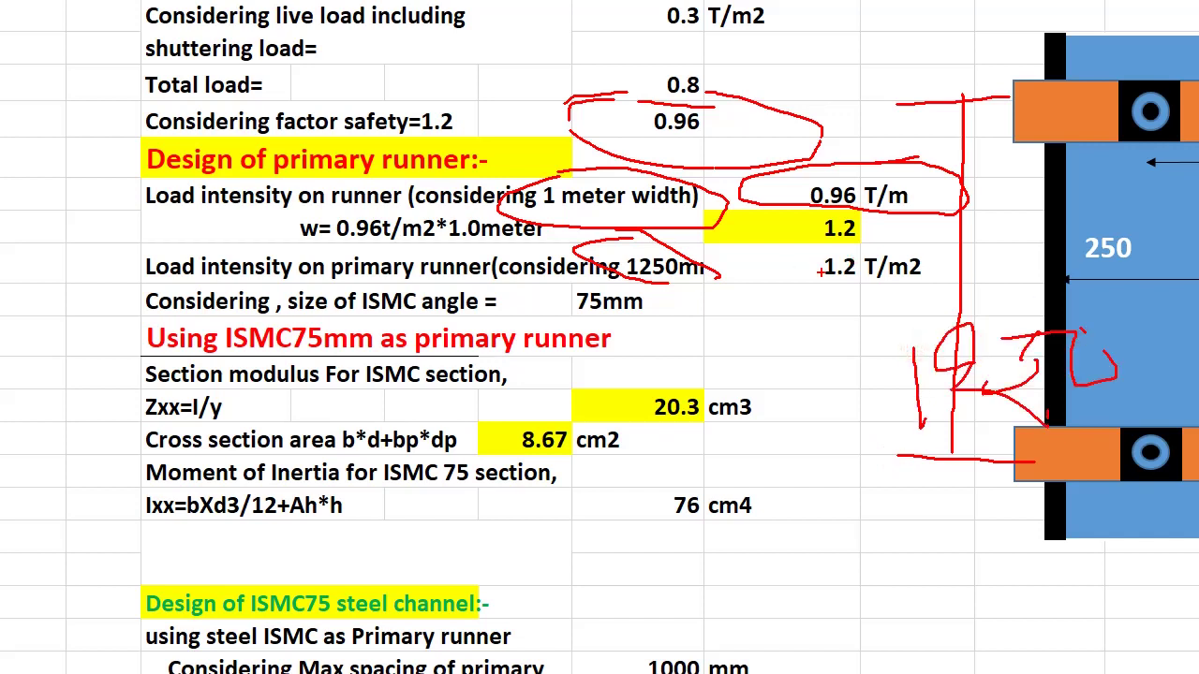
pyautogui.moveTo(821, 272); pyautogui.dragTo(1177, 271)
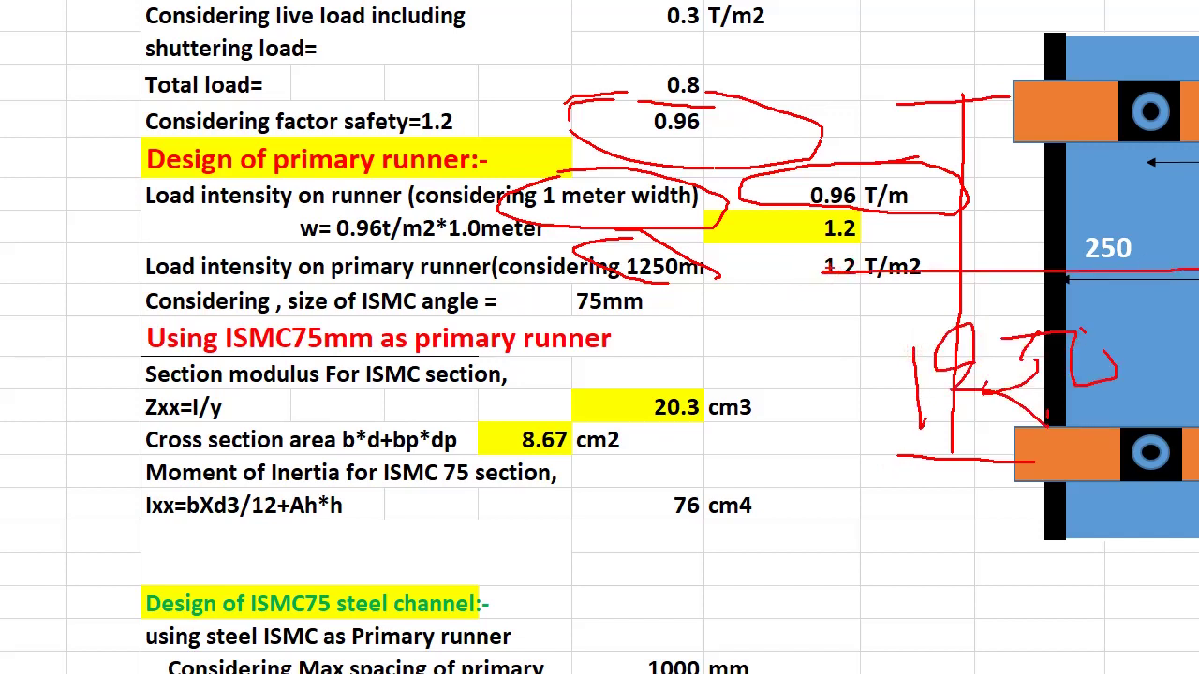
pyautogui.moveTo(828, 274); pyautogui.dragTo(1151, 620)
# Box the section property rows and circle the 75 in the ISMC75mm heading with connecting lines
pyautogui.moveTo(133, 195)
pyautogui.mouseDown()
pyautogui.moveTo(511, 220)
pyautogui.moveTo(152, 191)
pyautogui.mouseUp()
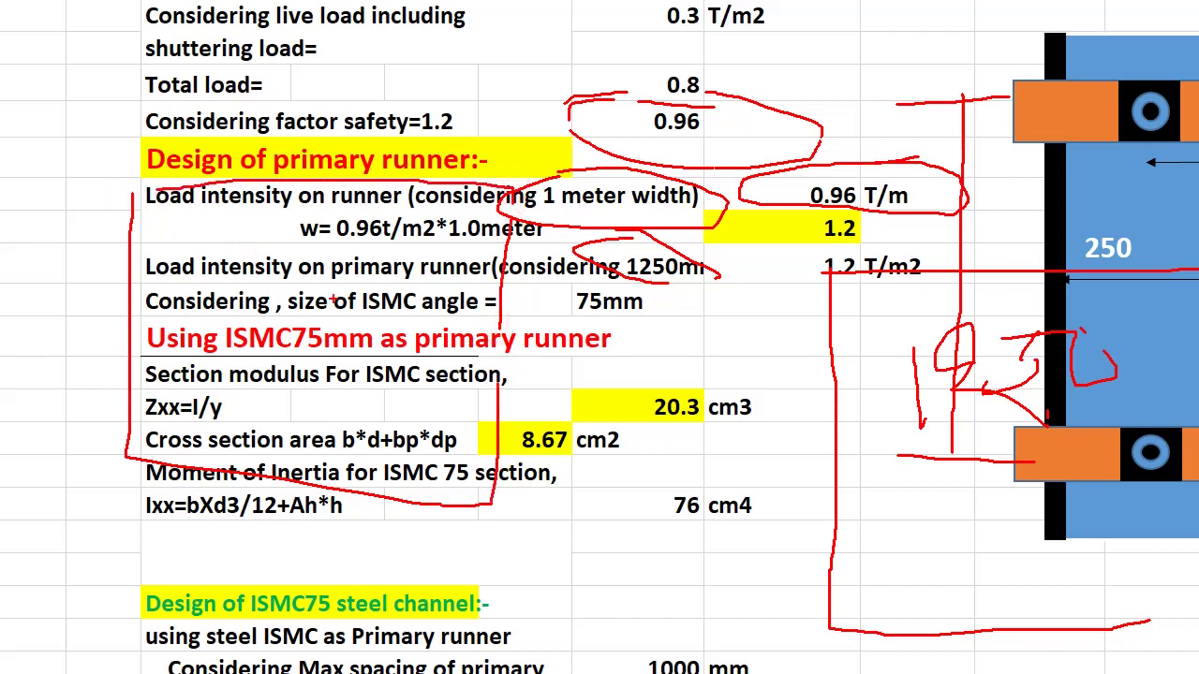
pyautogui.moveTo(332, 301); pyautogui.dragTo(345, 307)
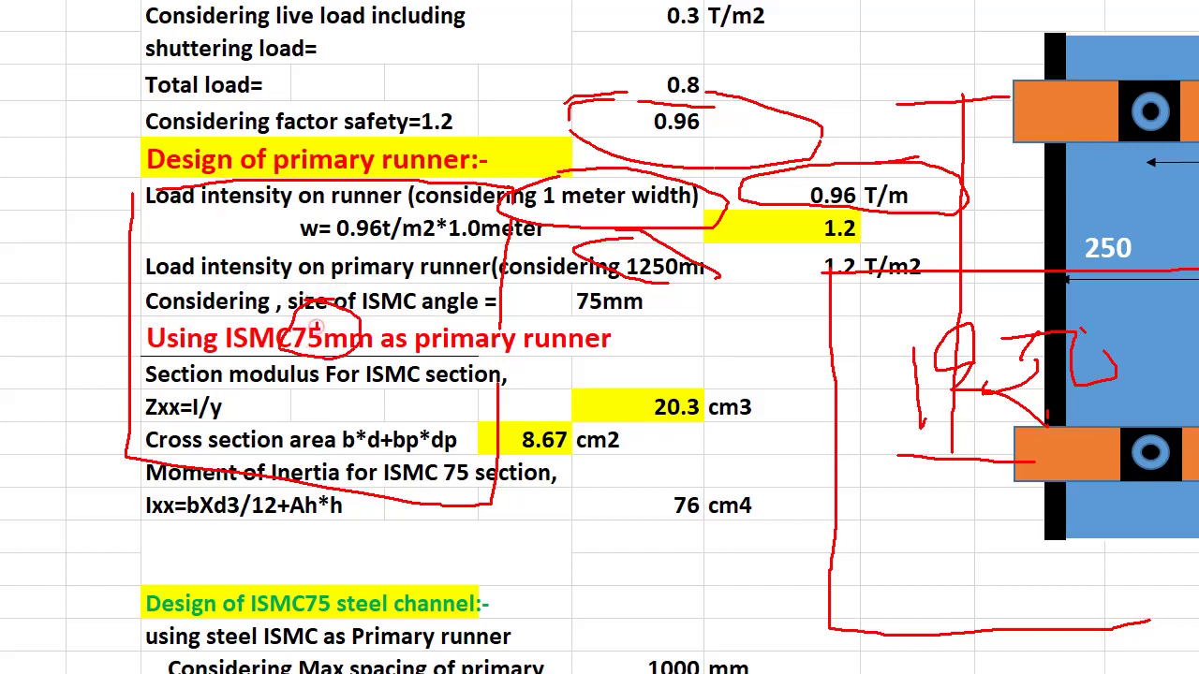
pyautogui.moveTo(316, 326); pyautogui.dragTo(318, 178)
pyautogui.moveTo(319, 325); pyautogui.dragTo(400, 336)
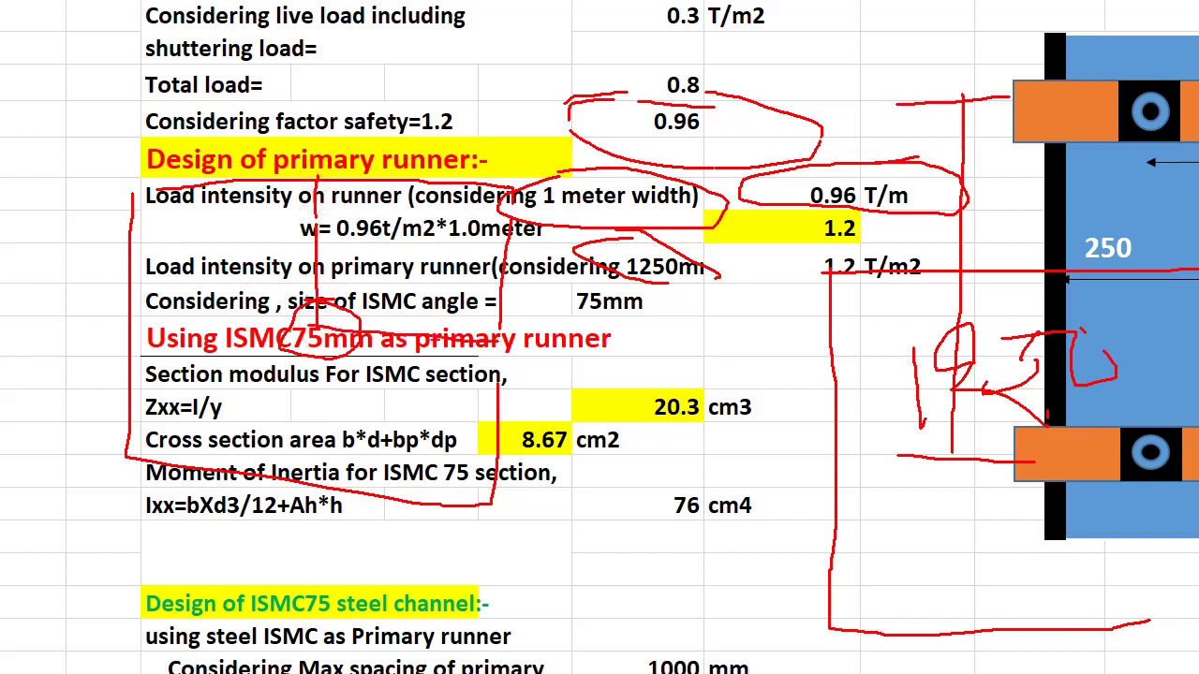
pyautogui.moveTo(300, 324); pyautogui.dragTo(98, 334)
pyautogui.moveTo(321, 323); pyautogui.dragTo(324, 486)
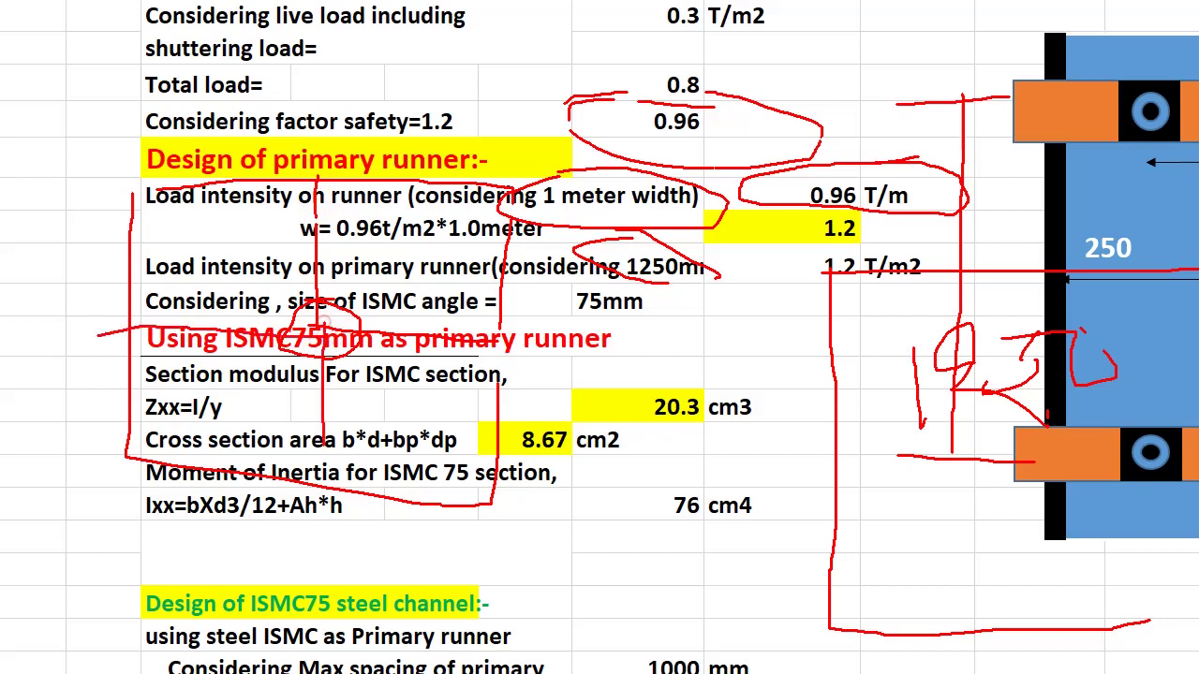
# Erase the old ink and draw lines and a box beside the 20.3 cm3 and 76 cm4 section rows
pyautogui.press('e')
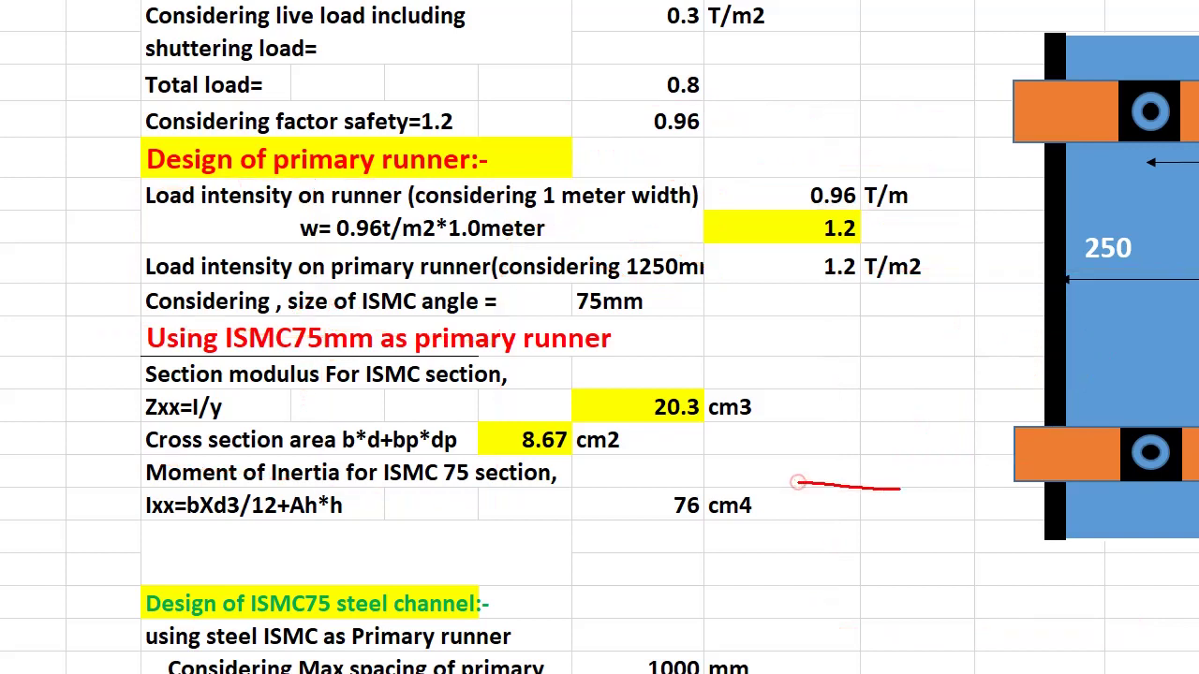
pyautogui.moveTo(798, 483); pyautogui.dragTo(999, 493)
pyautogui.moveTo(749, 587); pyautogui.dragTo(1000, 591)
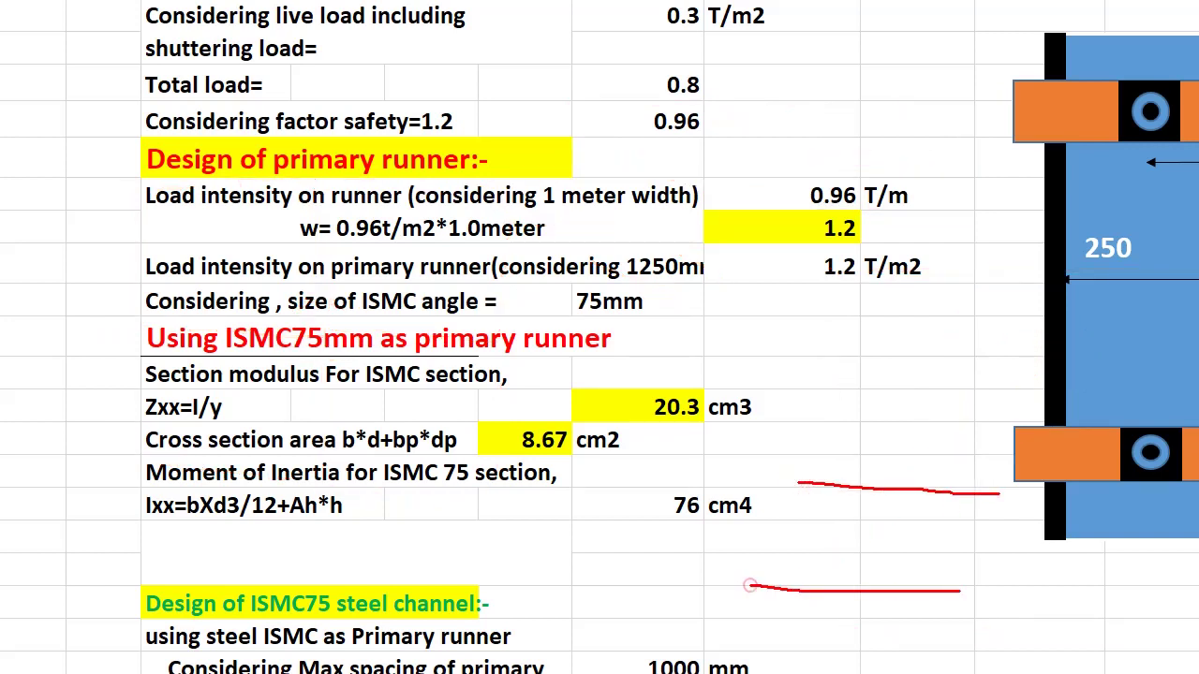
pyautogui.moveTo(758, 533); pyautogui.dragTo(1096, 542)
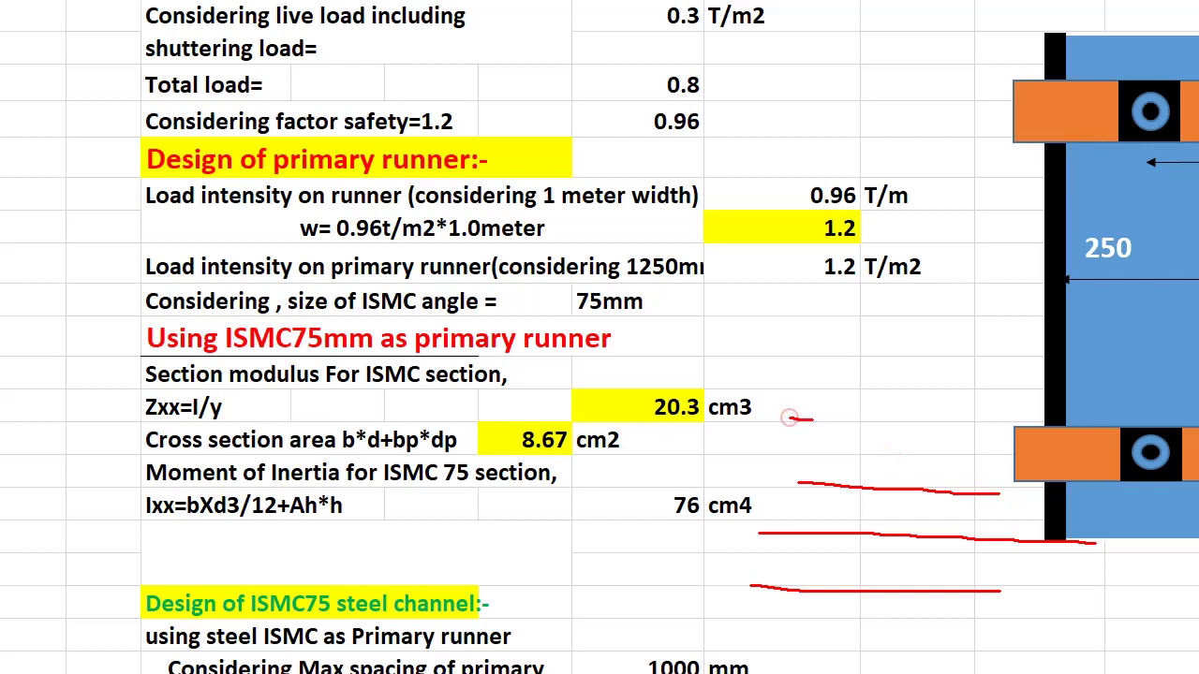
pyautogui.moveTo(789, 419); pyautogui.dragTo(1061, 436)
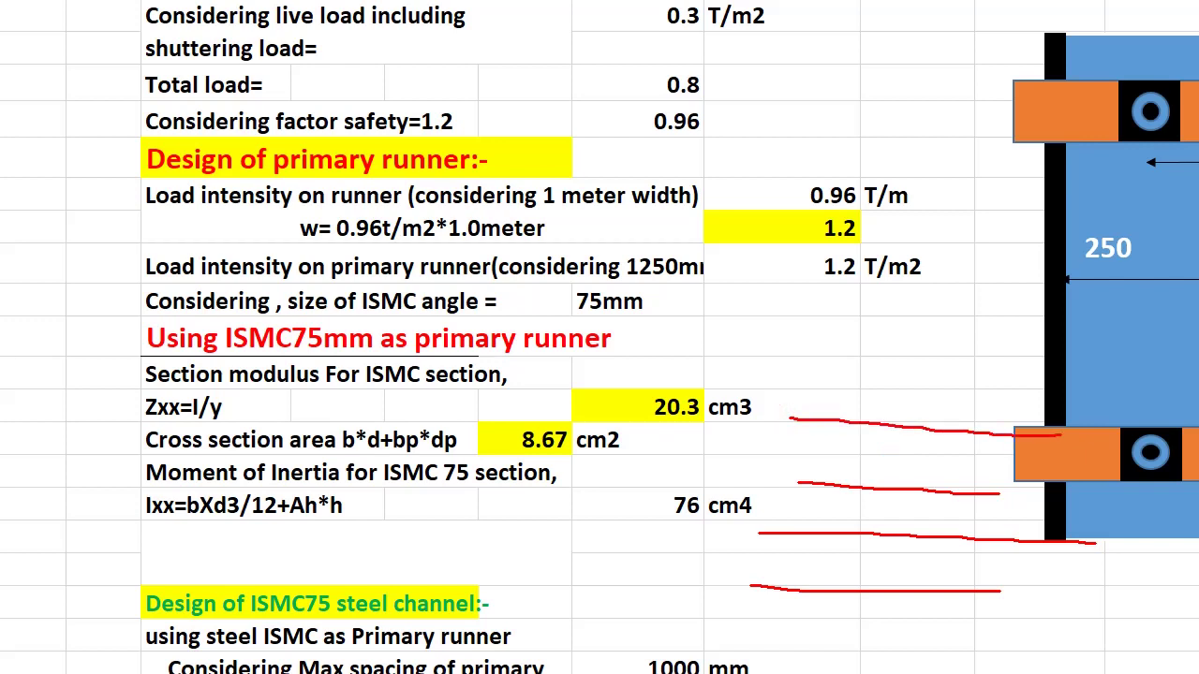
pyautogui.moveTo(813, 412); pyautogui.dragTo(1031, 438)
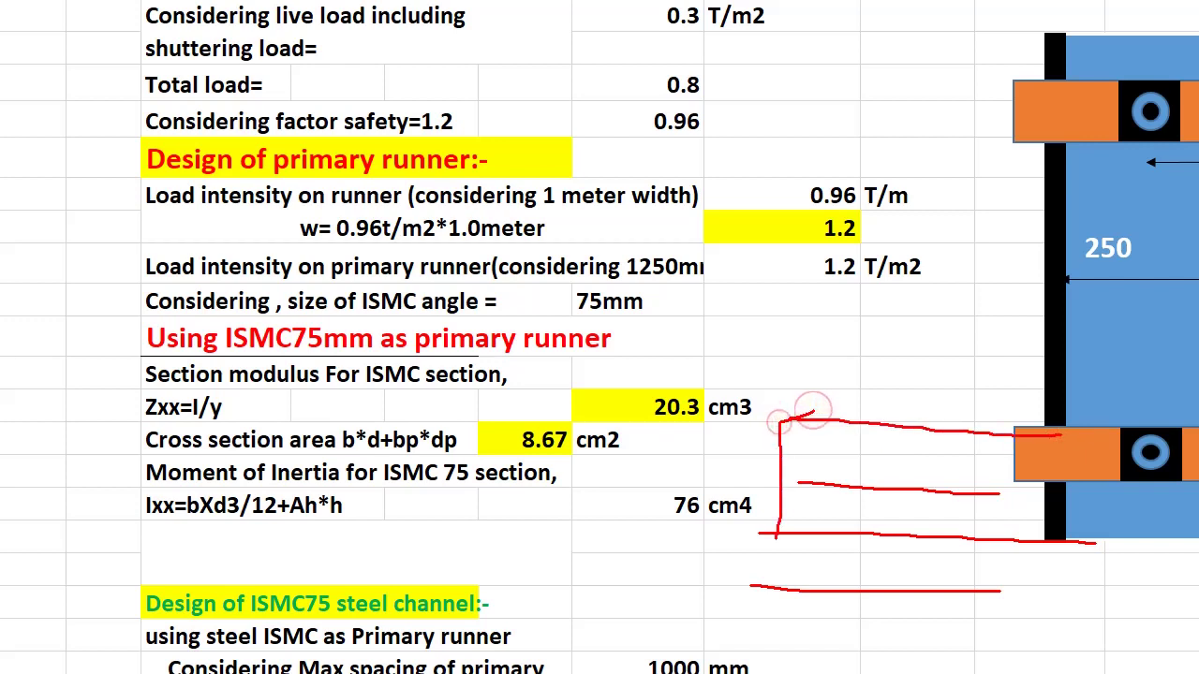
pyautogui.moveTo(798, 485); pyautogui.dragTo(1013, 487)
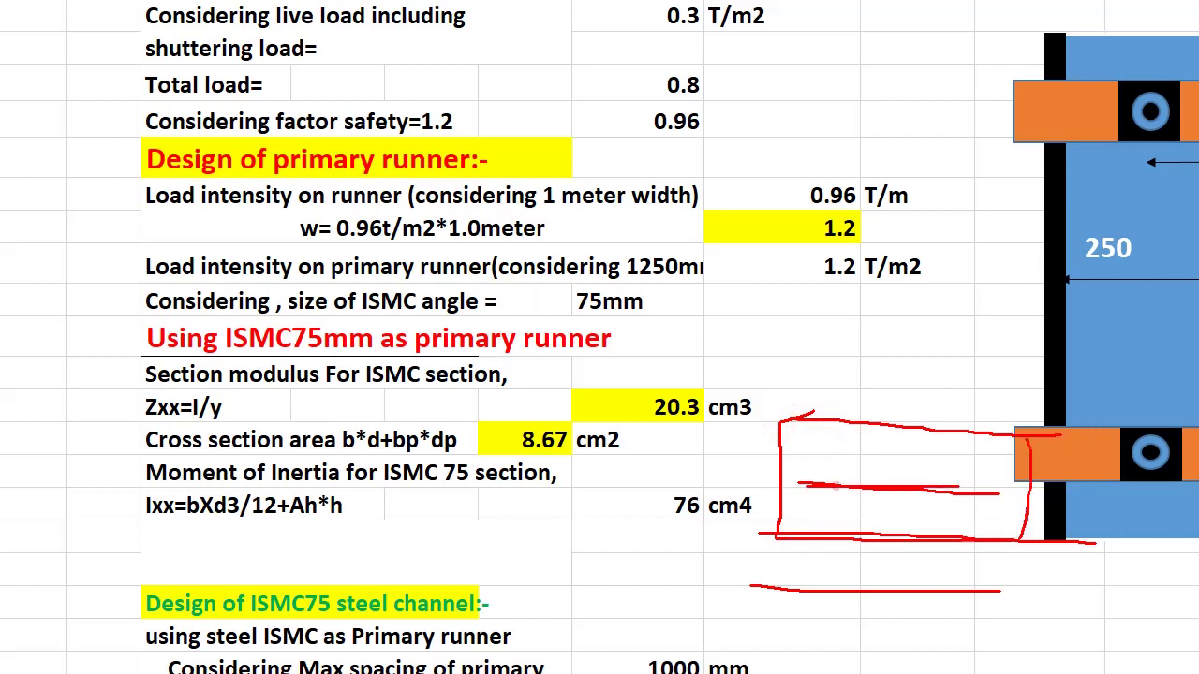
# Circle the 1250mm/75mm, 0.96 T/m and yellow 1.2 values, then clear the ink and scroll down
pyautogui.moveTo(681, 244); pyautogui.dragTo(627, 243)
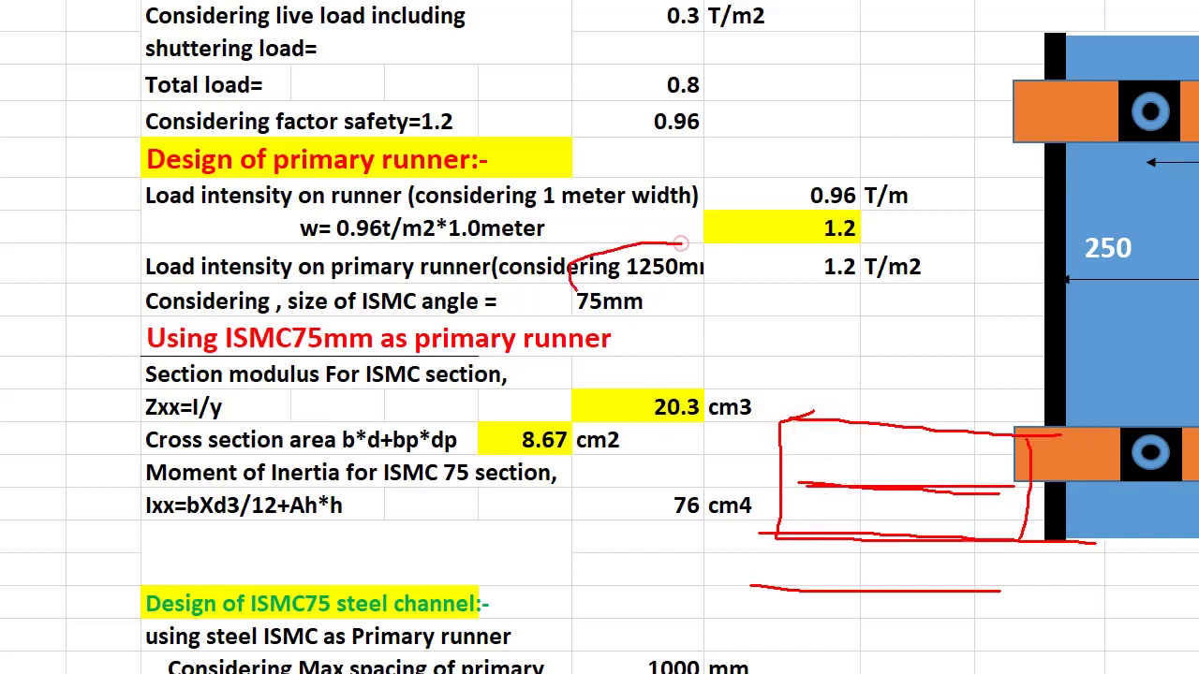
pyautogui.moveTo(889, 175); pyautogui.dragTo(827, 160)
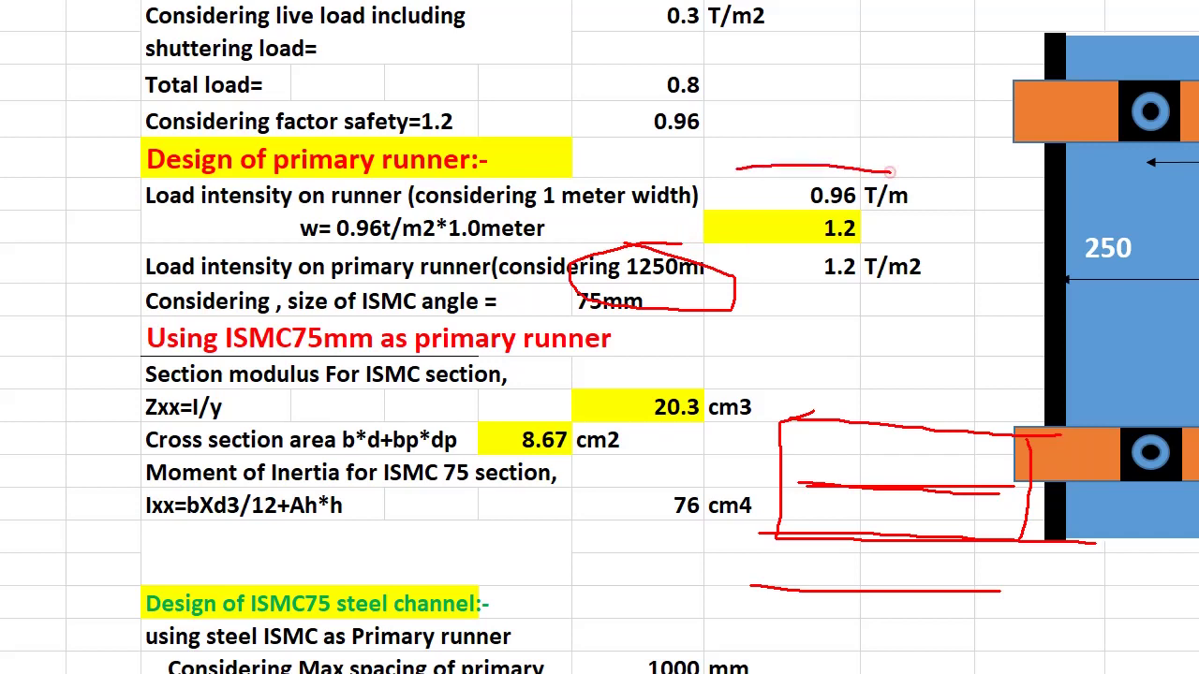
pyautogui.moveTo(912, 536); pyautogui.dragTo(779, 579)
pyautogui.moveTo(1006, 533); pyautogui.dragTo(1010, 437)
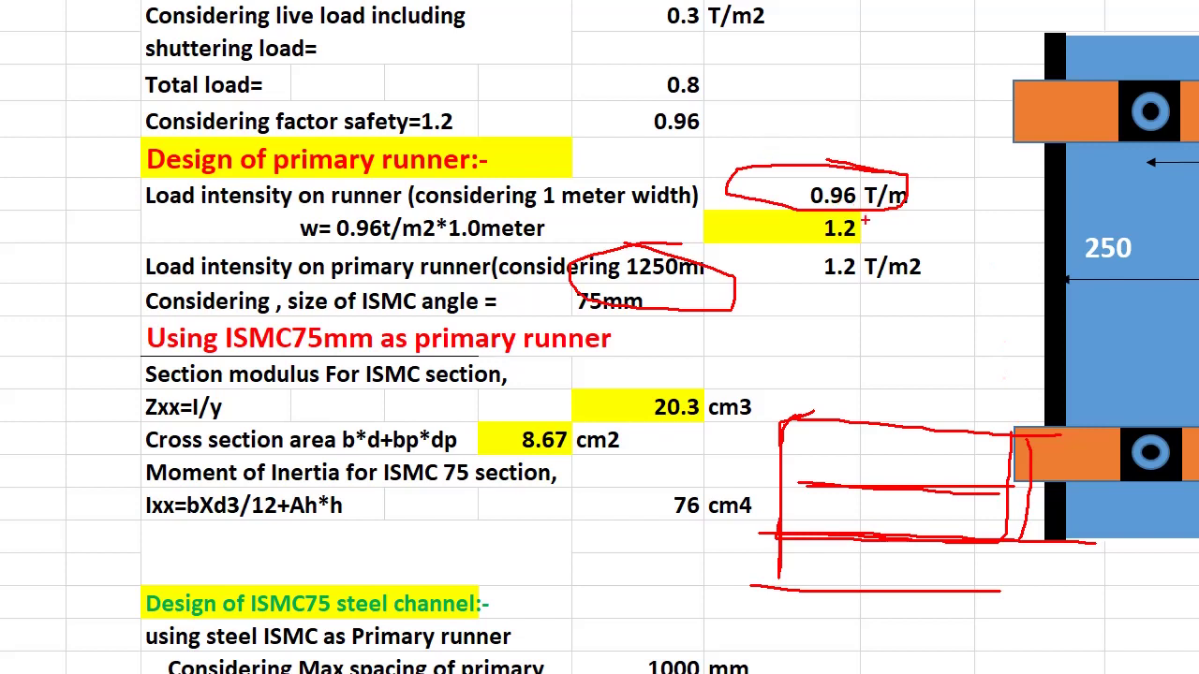
pyautogui.moveTo(865, 220)
pyautogui.mouseDown()
pyautogui.moveTo(762, 215)
pyautogui.moveTo(884, 255)
pyautogui.moveTo(843, 214)
pyautogui.mouseUp()
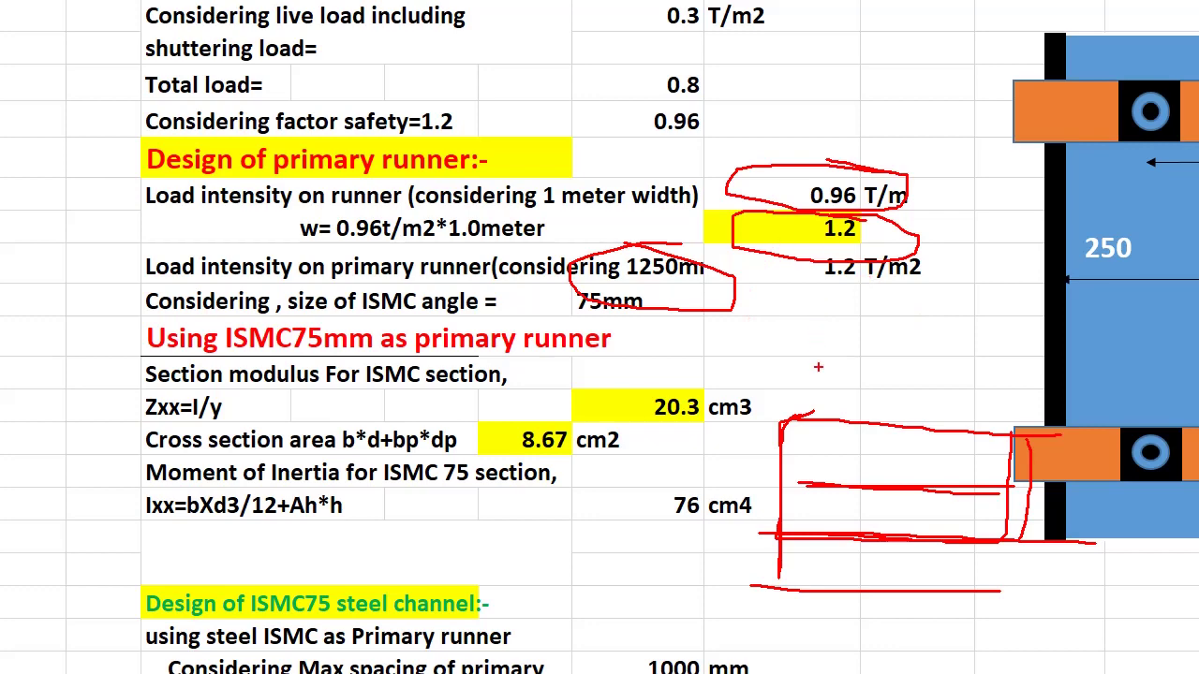
pyautogui.press('Escape')
pyautogui.scroll(-3, 821, 376)
# Circle the 'Using ISMC75mm as primary runner' heading and sketch channel and I sections beside the rows
pyautogui.scroll(1, 820, 377)
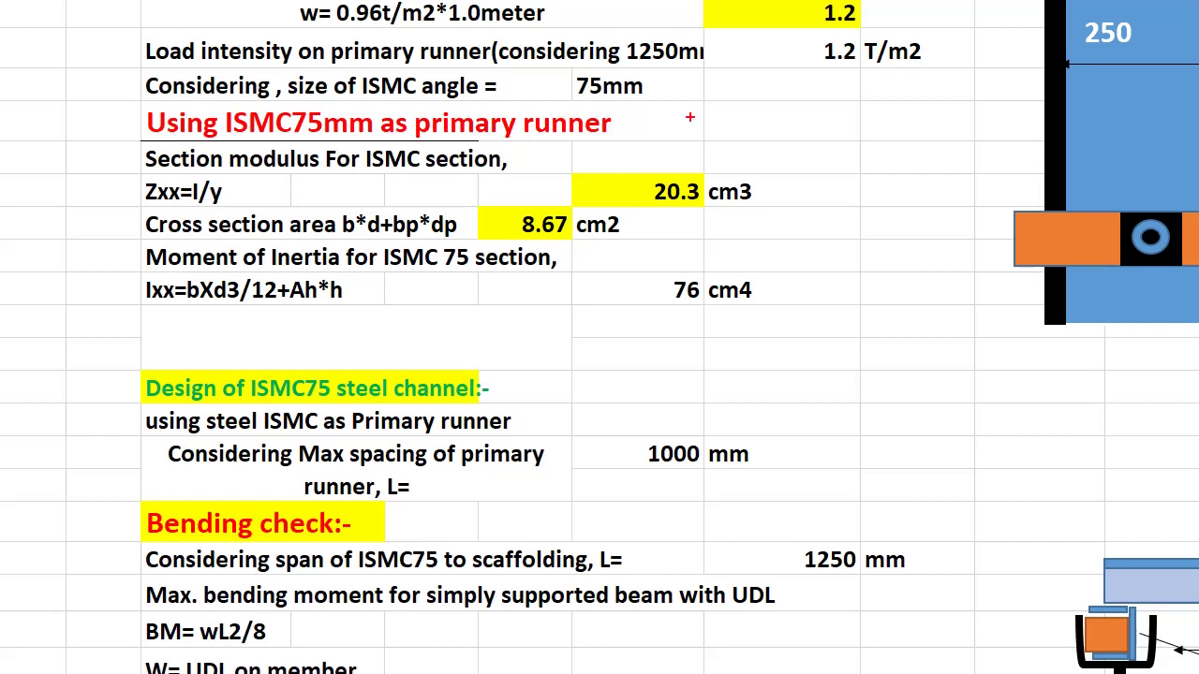
pyautogui.moveTo(227, 82)
pyautogui.mouseDown()
pyautogui.moveTo(613, 89)
pyautogui.moveTo(150, 79)
pyautogui.mouseUp()
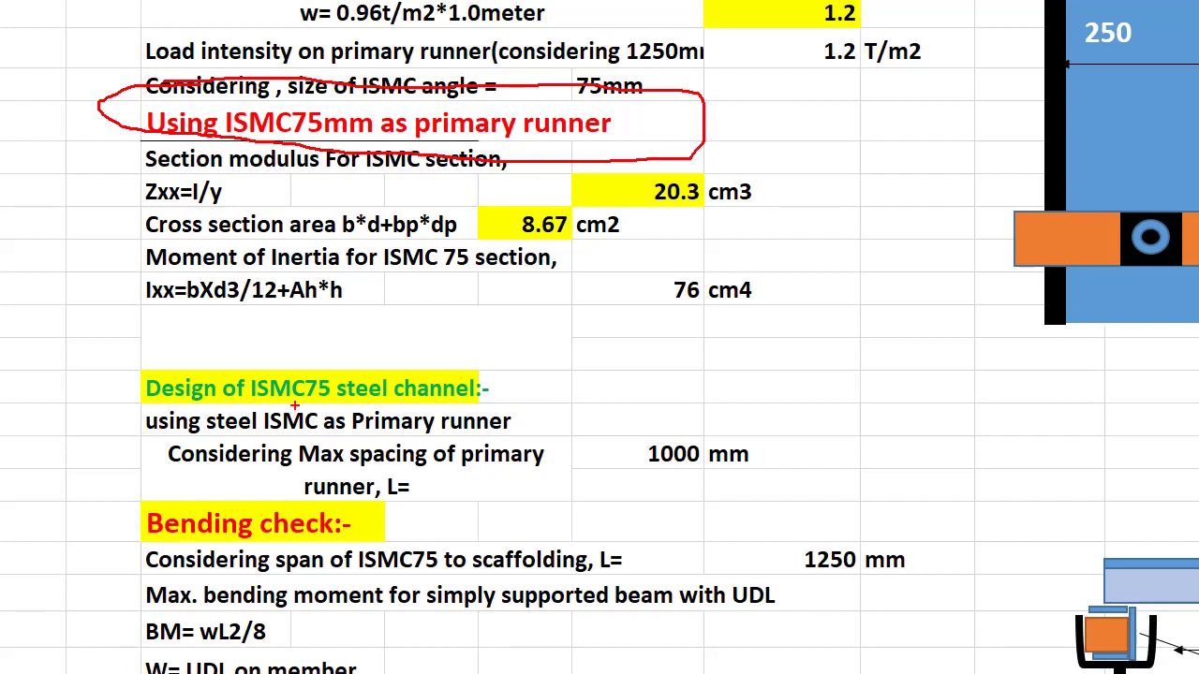
pyautogui.moveTo(423, 324)
pyautogui.mouseDown()
pyautogui.moveTo(494, 309)
pyautogui.moveTo(251, 532)
pyautogui.moveTo(472, 483)
pyautogui.moveTo(404, 473)
pyautogui.moveTo(384, 316)
pyautogui.mouseUp()
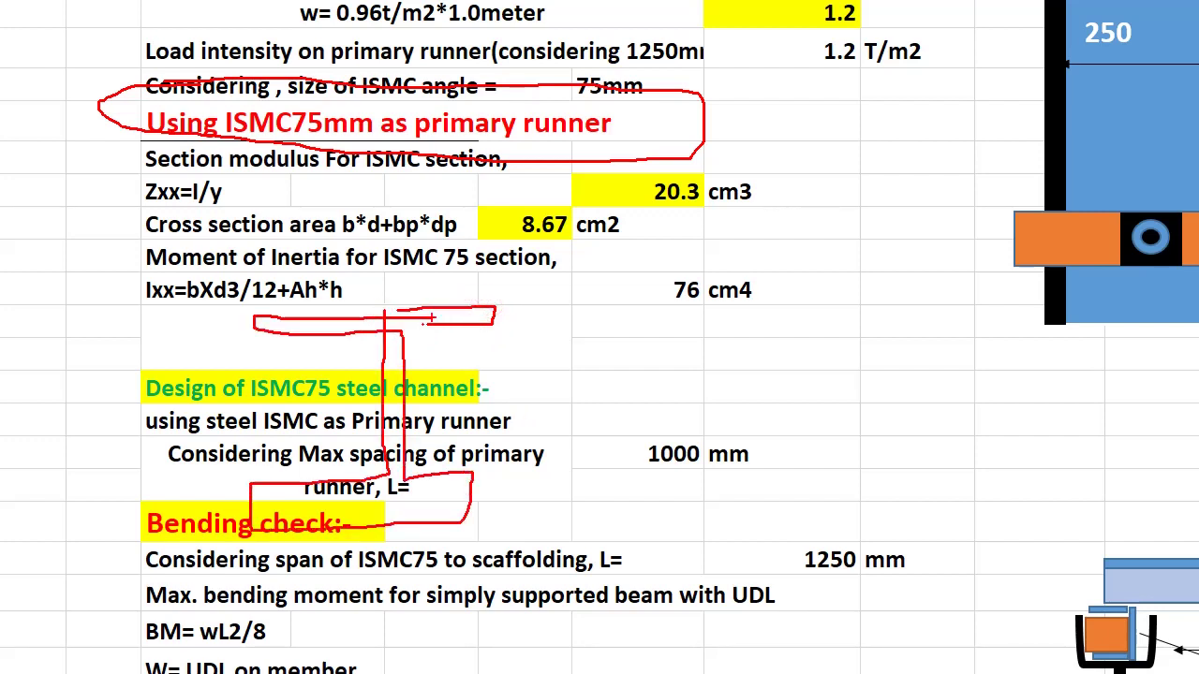
pyautogui.moveTo(695, 327)
pyautogui.mouseDown()
pyautogui.moveTo(591, 489)
pyautogui.moveTo(564, 463)
pyautogui.moveTo(564, 340)
pyautogui.moveTo(676, 342)
pyautogui.mouseUp()
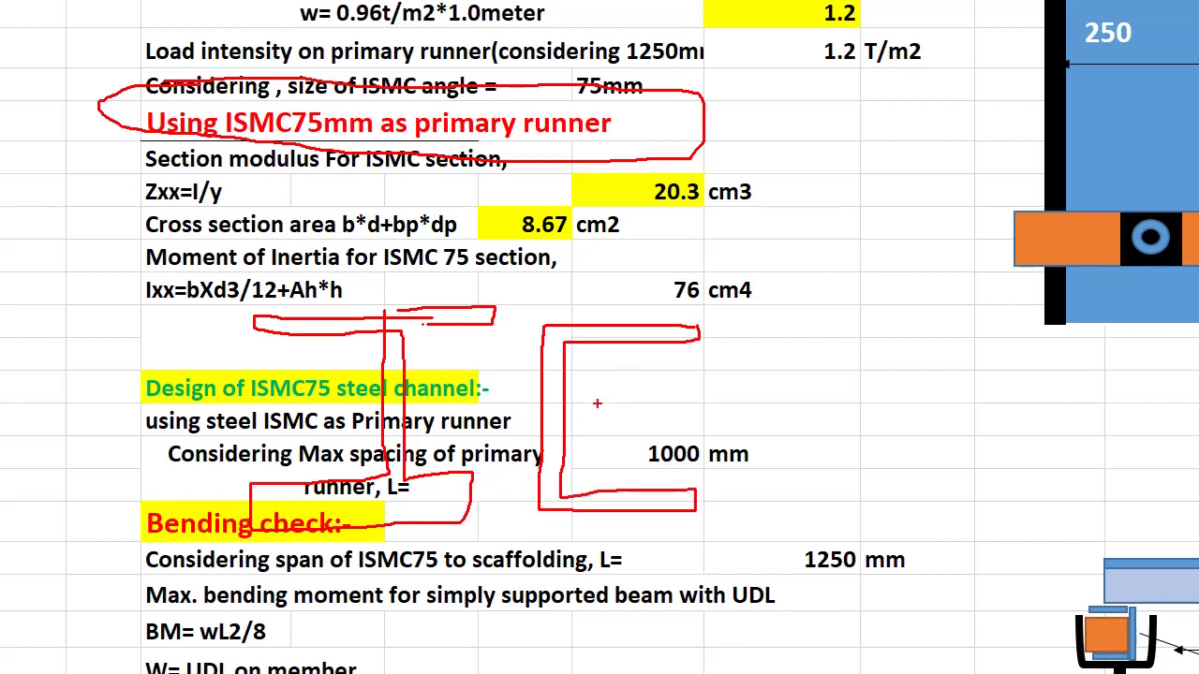
pyautogui.moveTo(596, 405); pyautogui.dragTo(840, 384)
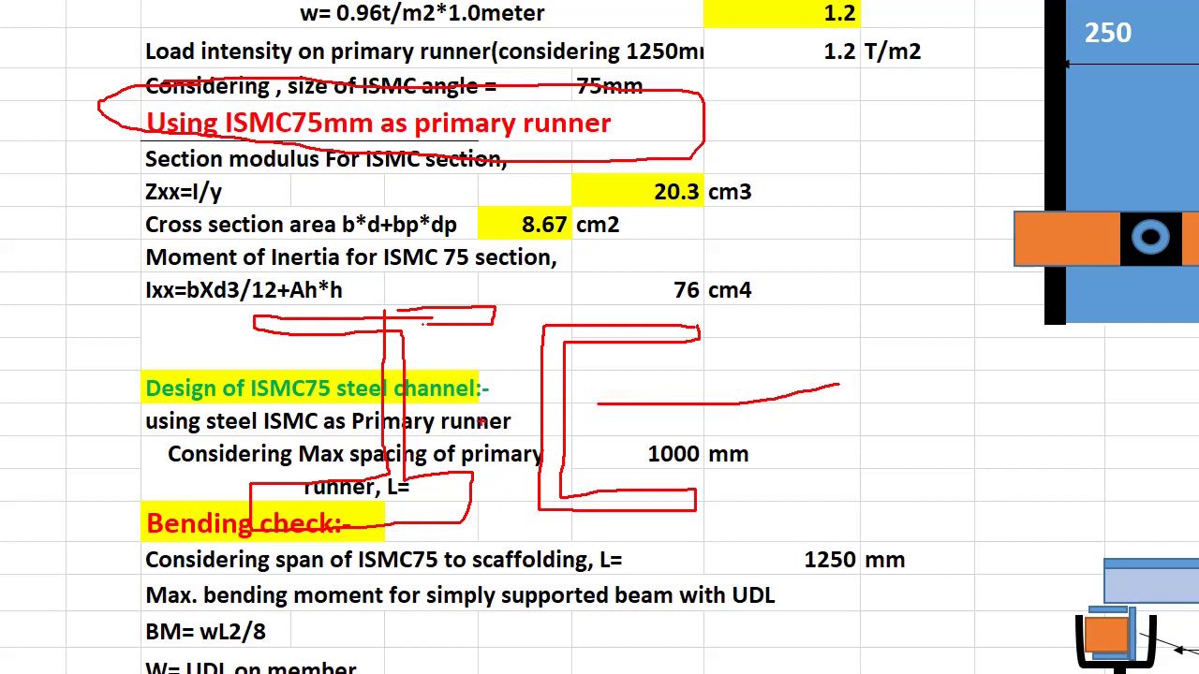
pyautogui.moveTo(483, 421); pyautogui.dragTo(701, 416)
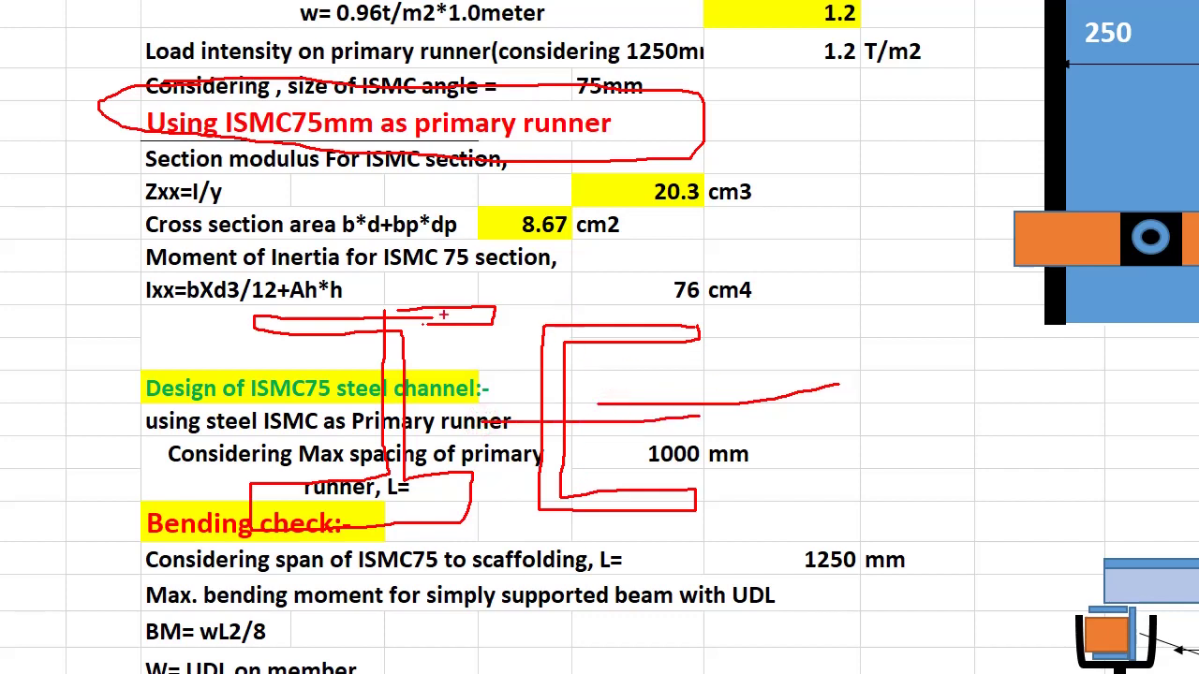
pyautogui.moveTo(465, 284)
pyautogui.mouseDown()
pyautogui.moveTo(330, 616)
pyautogui.moveTo(357, 278)
pyautogui.mouseUp()
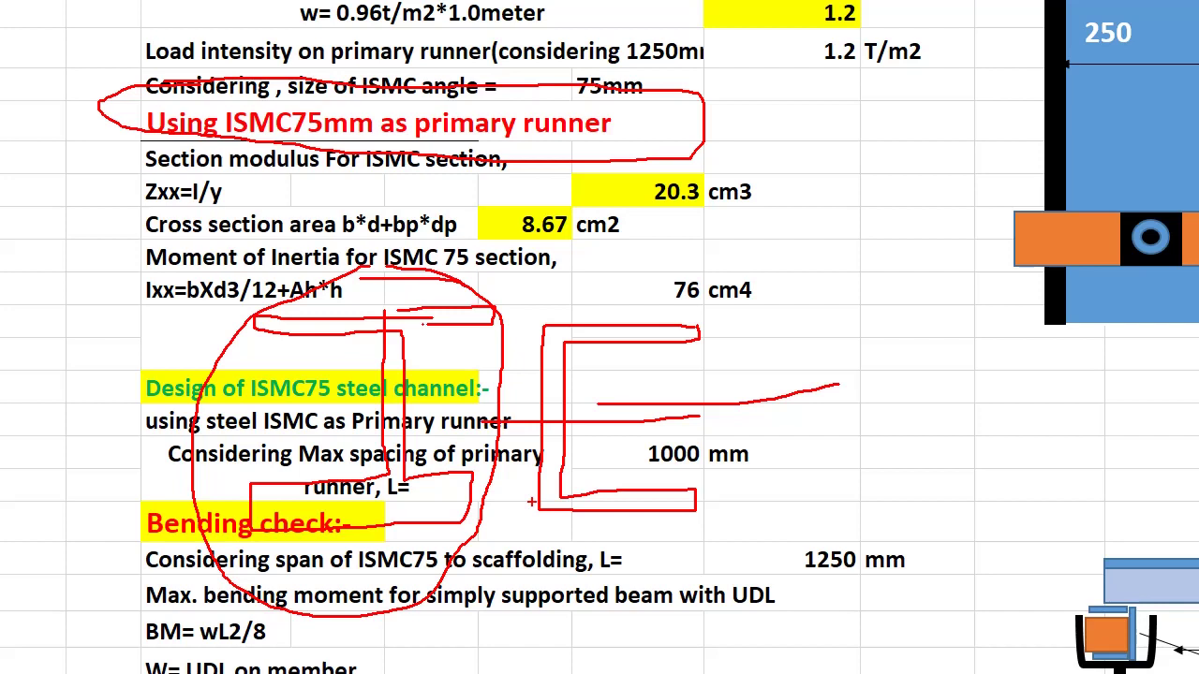
# Clear the ink and circle the ISMC75mm note, 20.3 cm3, 8.67 cm2 and 76 cm4 values
pyautogui.press('e')
pyautogui.moveTo(648, 138); pyautogui.dragTo(637, 141)
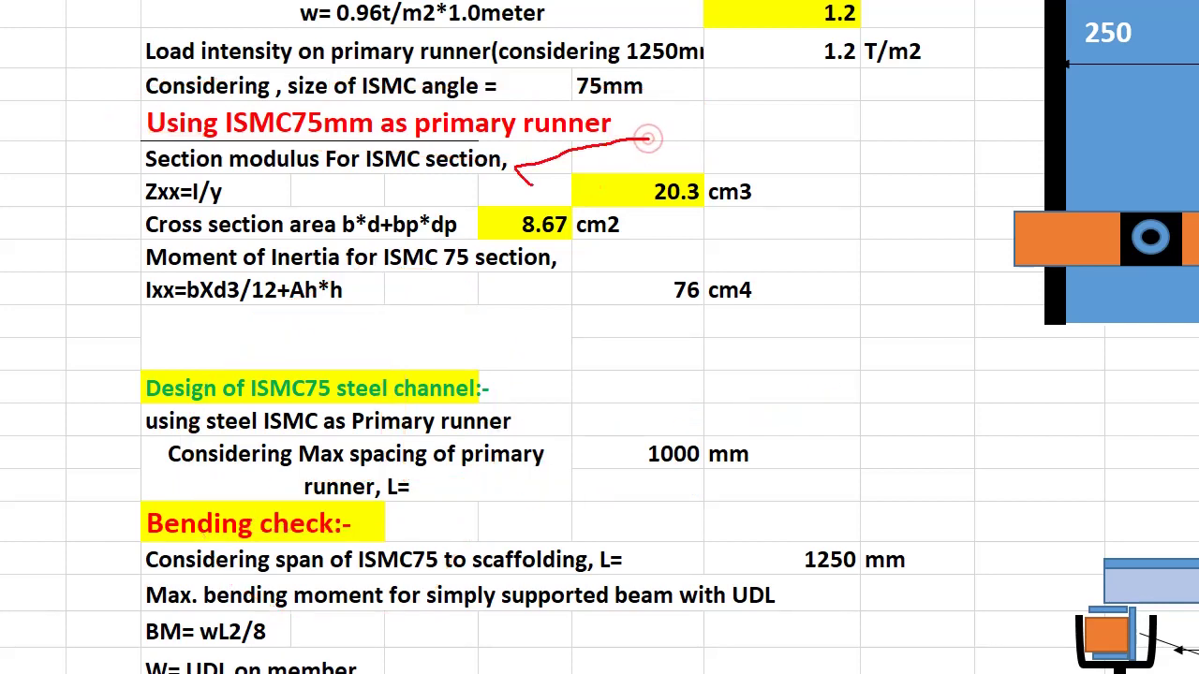
pyautogui.moveTo(309, 103); pyautogui.dragTo(279, 94)
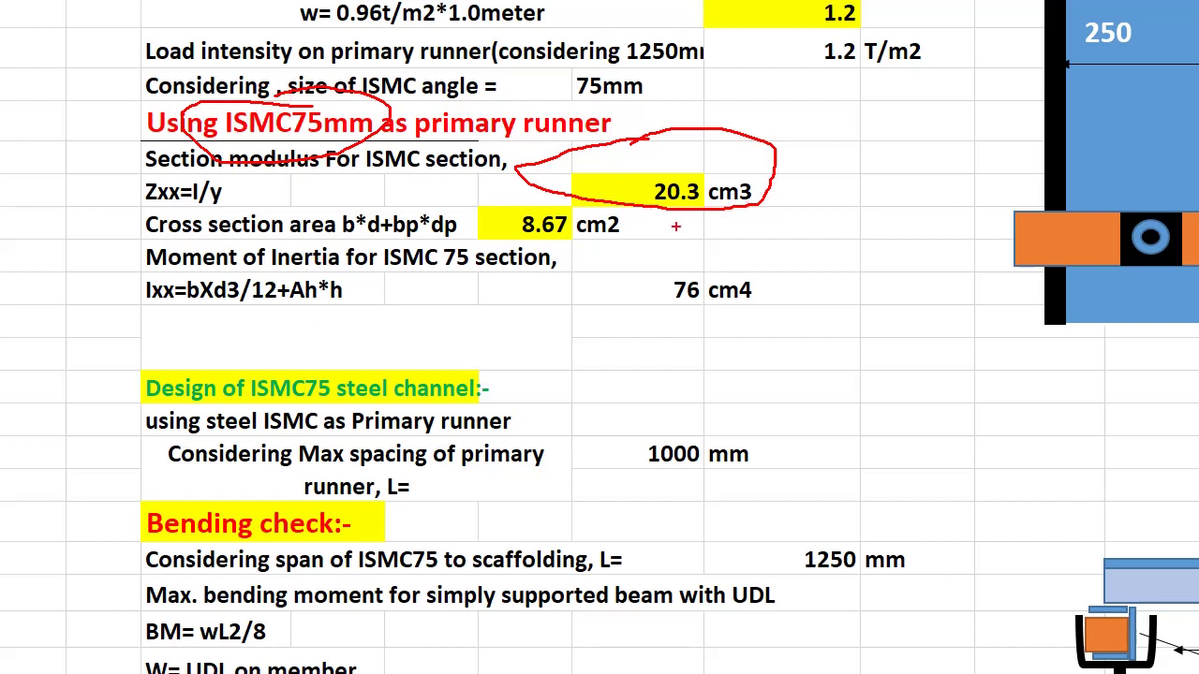
pyautogui.moveTo(454, 210); pyautogui.dragTo(457, 217)
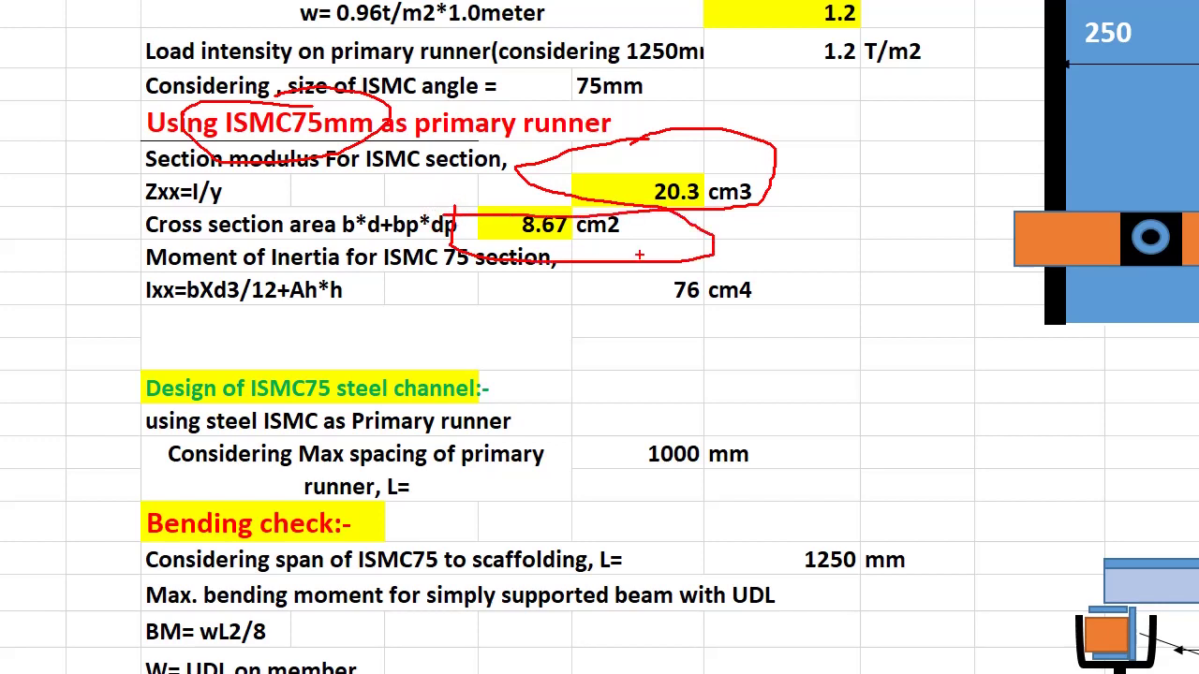
pyautogui.moveTo(785, 263); pyautogui.dragTo(723, 263)
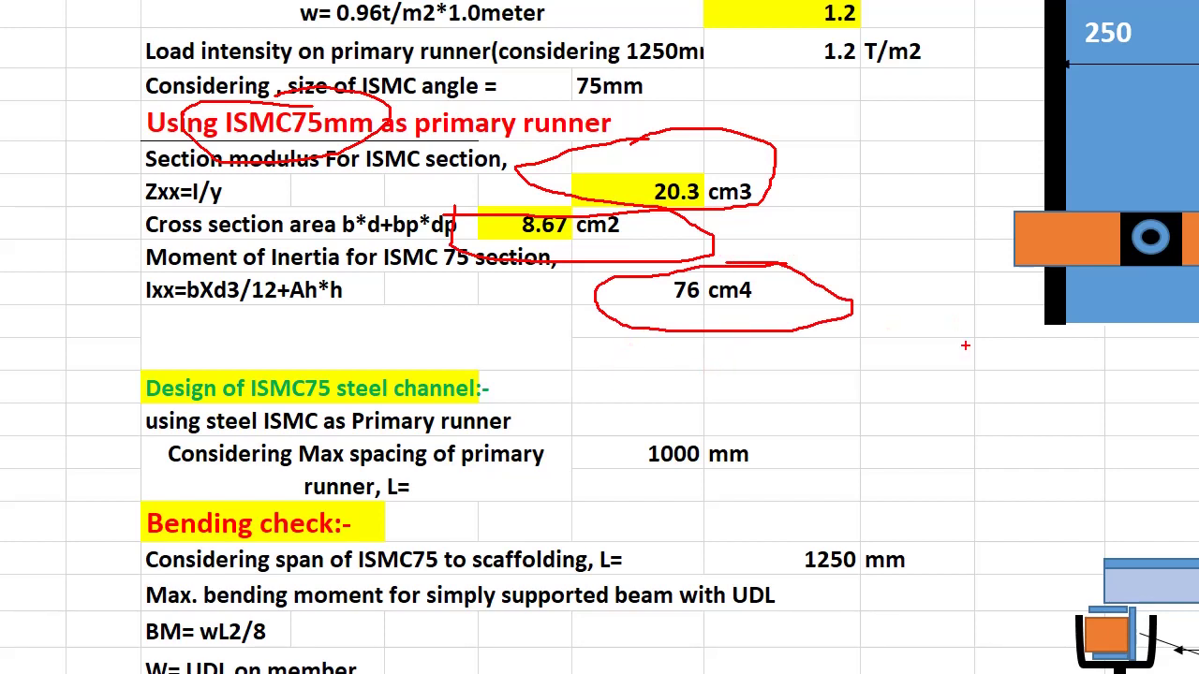
# Sketch a channel section with flanges and web beside the table and recircle 20.3 cm3
pyautogui.moveTo(965, 345)
pyautogui.mouseDown()
pyautogui.moveTo(936, 465)
pyautogui.moveTo(932, 344)
pyautogui.mouseUp()
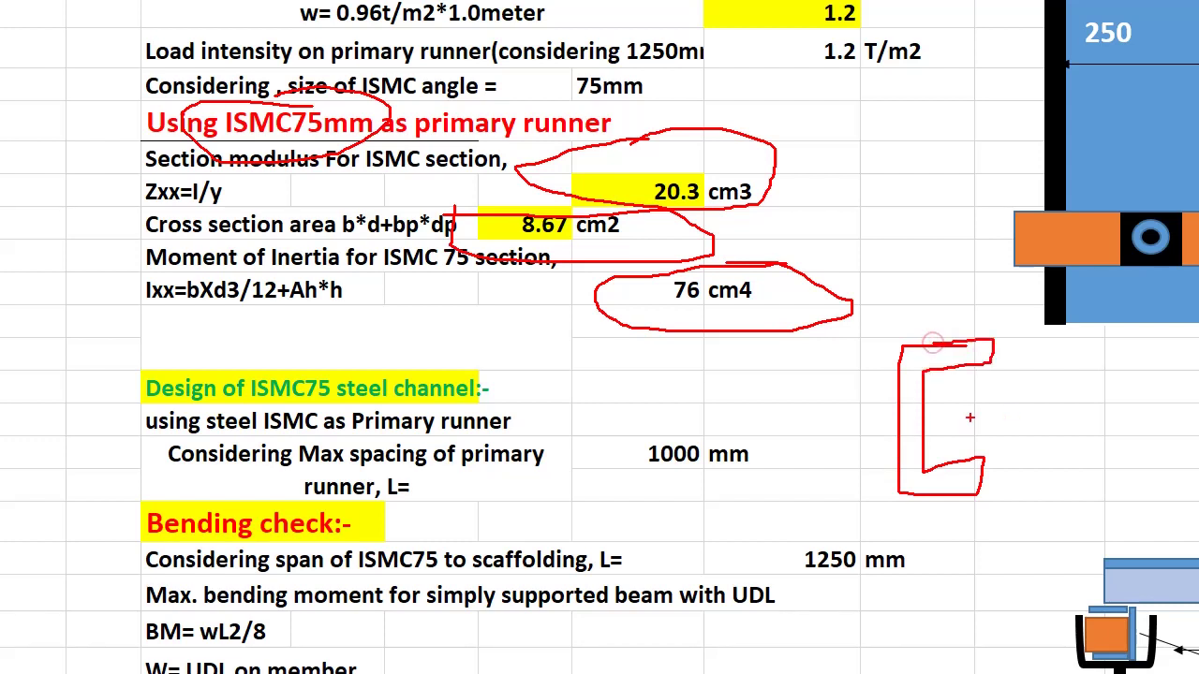
pyautogui.moveTo(965, 410); pyautogui.dragTo(969, 420)
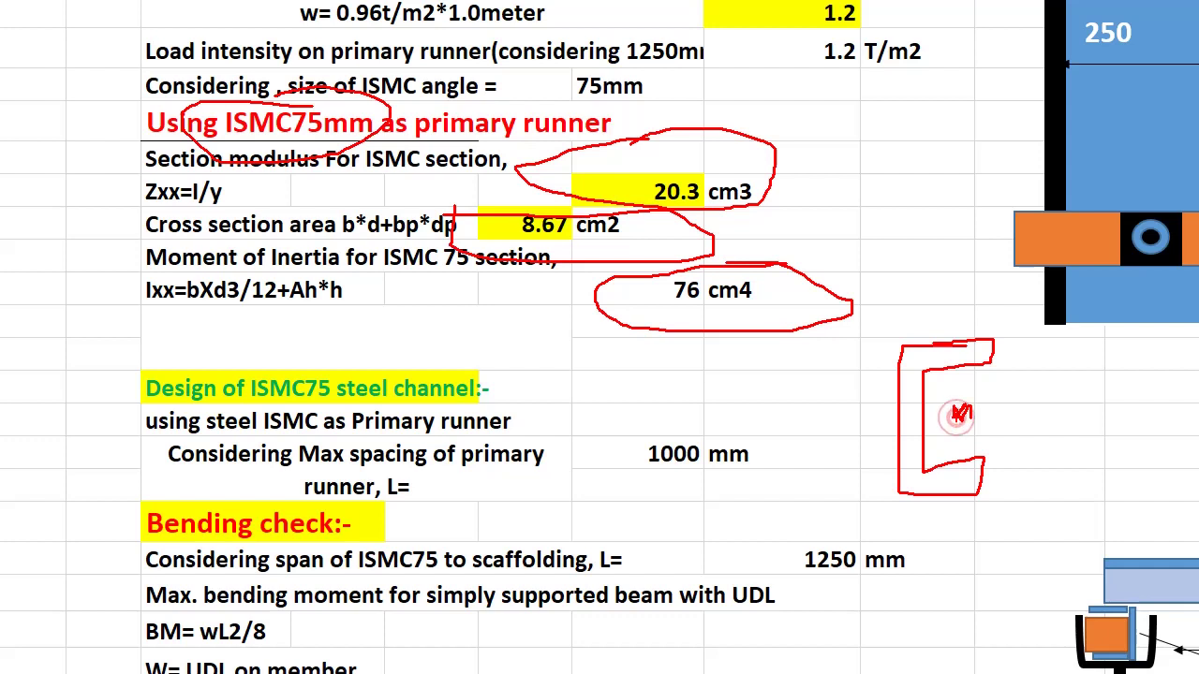
pyautogui.moveTo(964, 343); pyautogui.dragTo(993, 481)
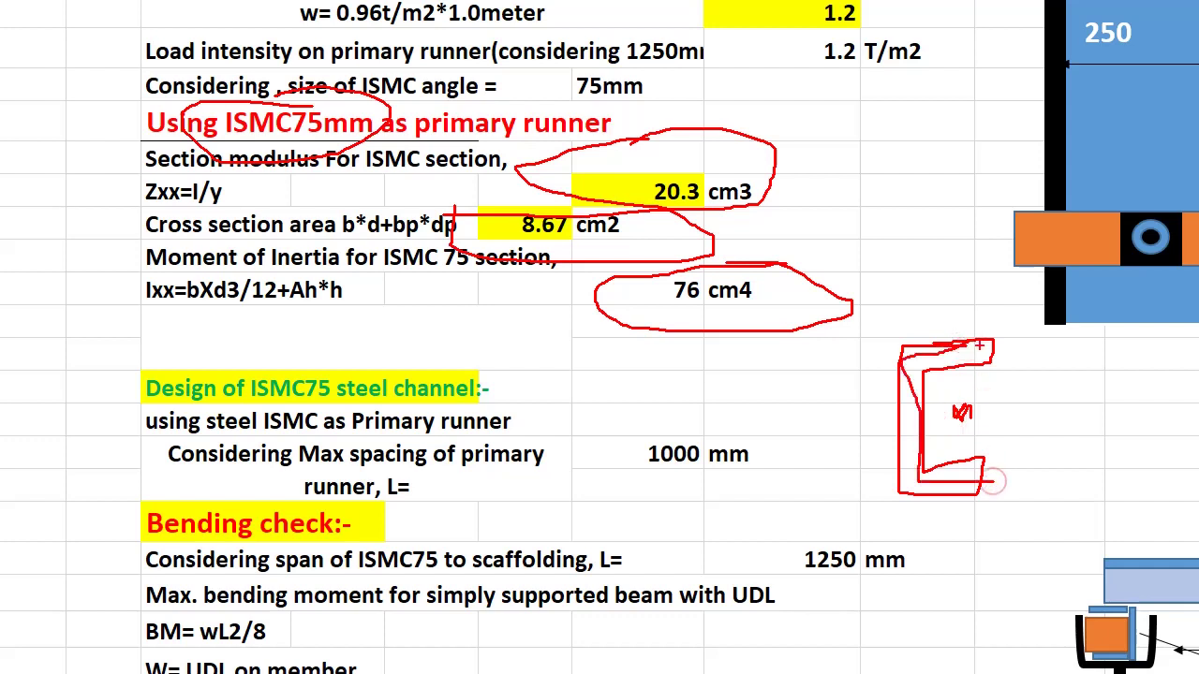
pyautogui.moveTo(984, 345); pyautogui.dragTo(916, 464)
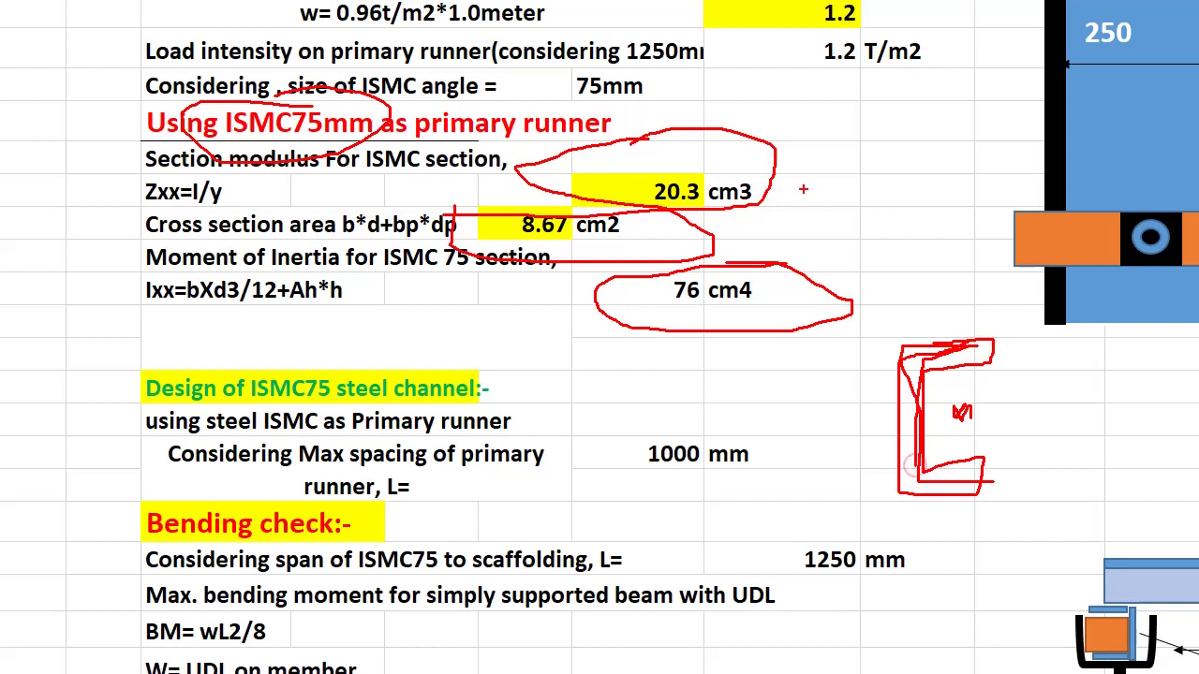
pyautogui.moveTo(721, 150); pyautogui.dragTo(668, 152)
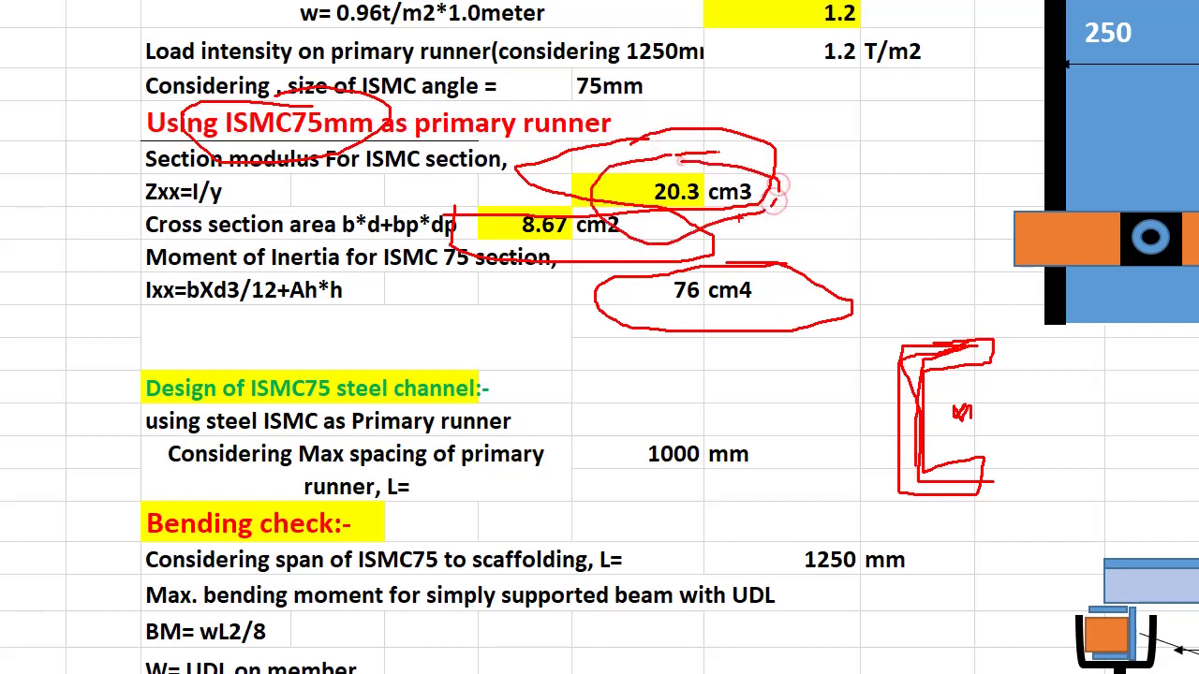
# Underline the Design of ISMC75 heading, runner and max spacing rows, and circle 1000 mm
pyautogui.moveTo(147, 422); pyautogui.dragTo(508, 404)
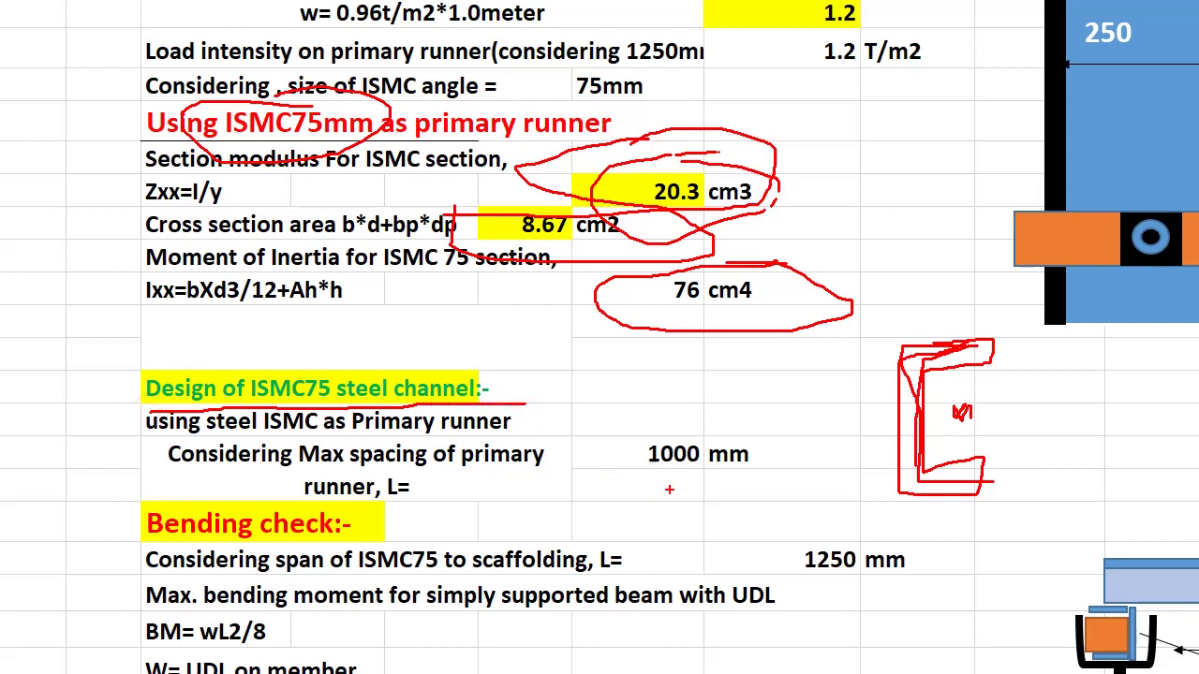
pyautogui.moveTo(173, 431); pyautogui.dragTo(517, 433)
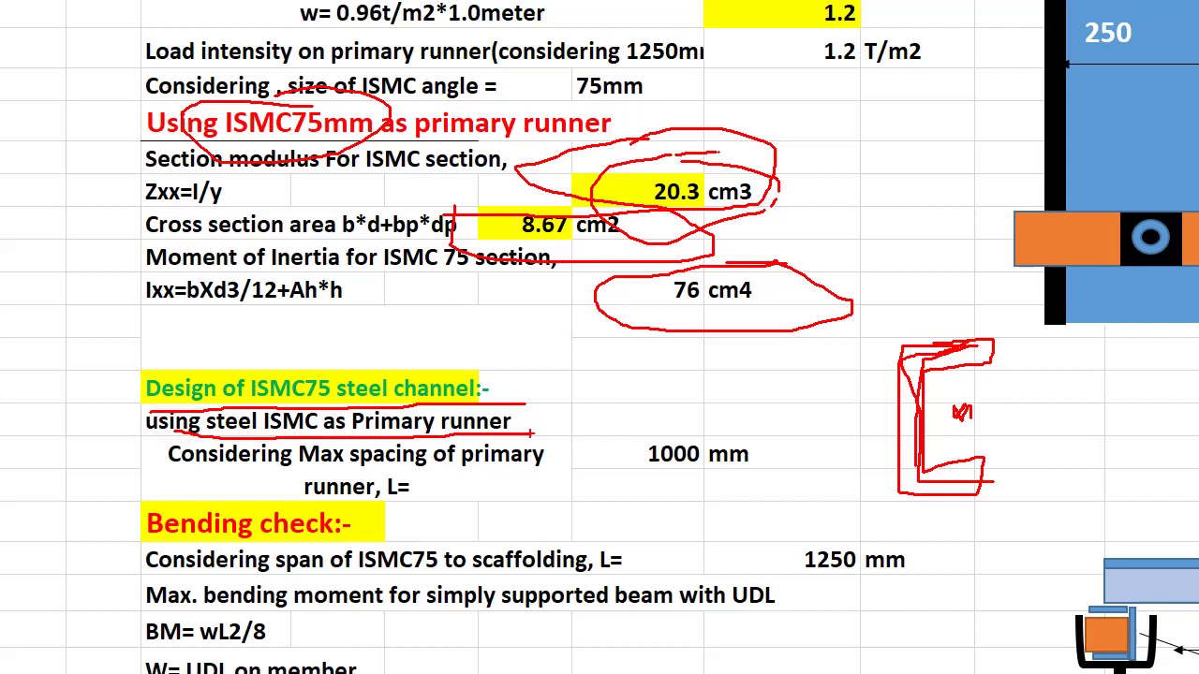
pyautogui.moveTo(141, 477); pyautogui.dragTo(560, 472)
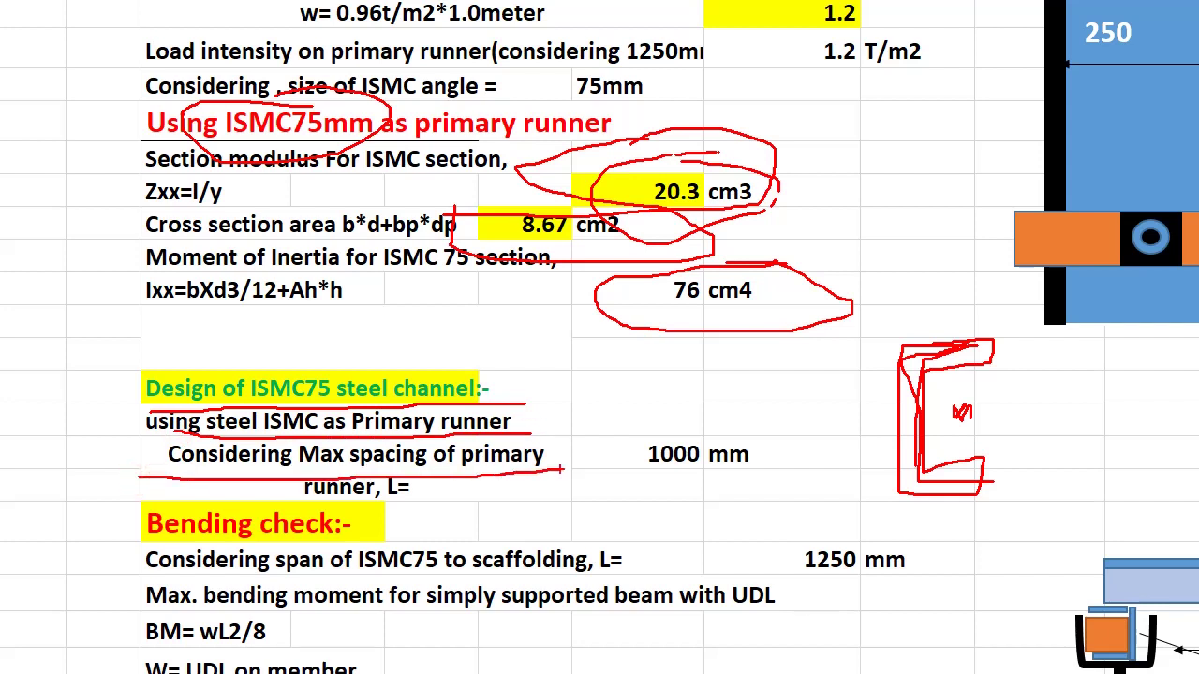
pyautogui.moveTo(305, 501); pyautogui.dragTo(412, 488)
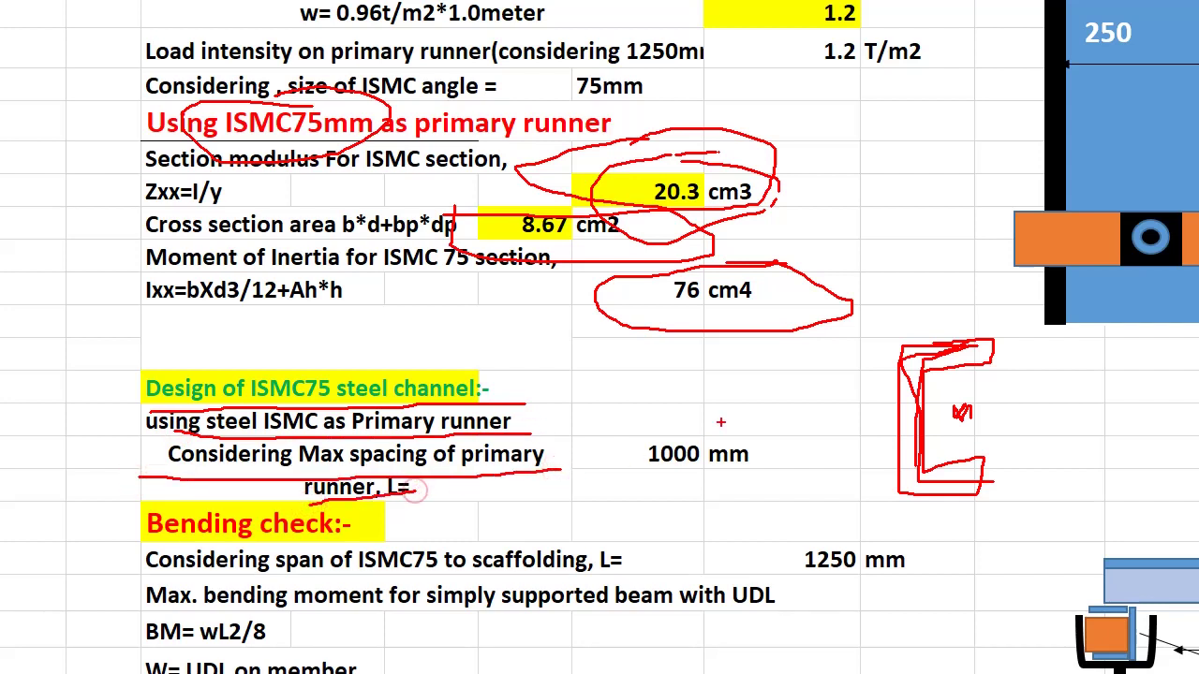
pyautogui.moveTo(720, 423); pyautogui.dragTo(679, 432)
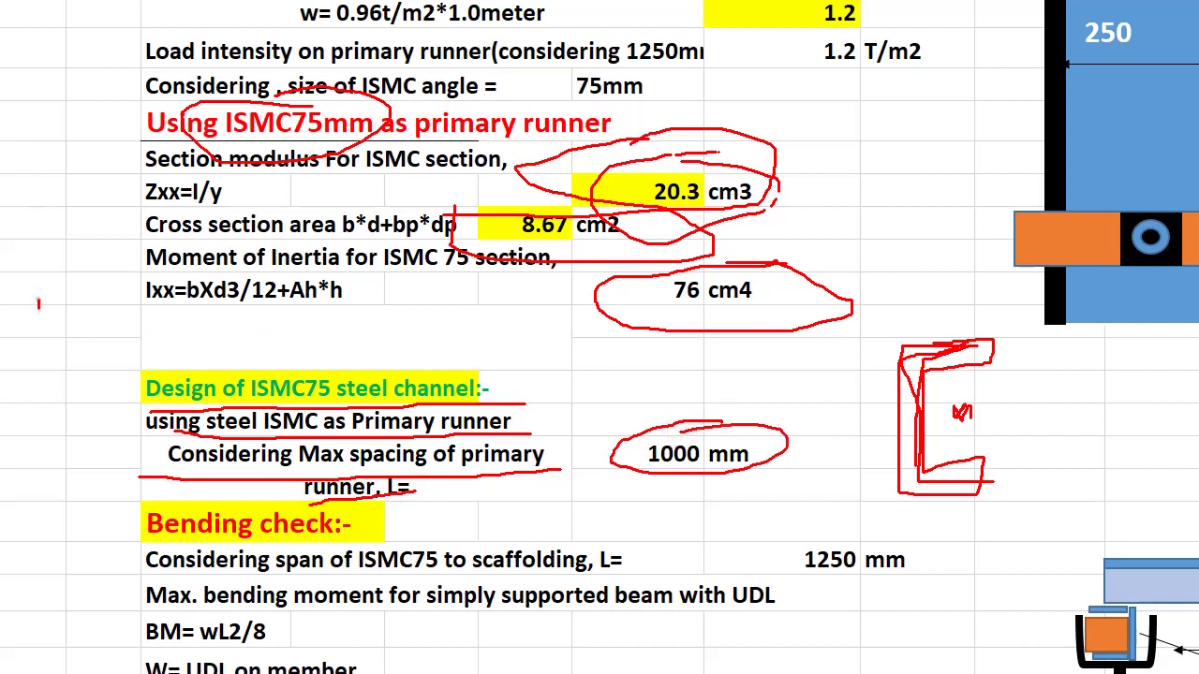
# Sketch channel and D shapes in the margin, circle h and 75, and link Zxx to Ixx
pyautogui.moveTo(38, 303); pyautogui.dragTo(70, 309)
pyautogui.moveTo(342, 270); pyautogui.dragTo(335, 272)
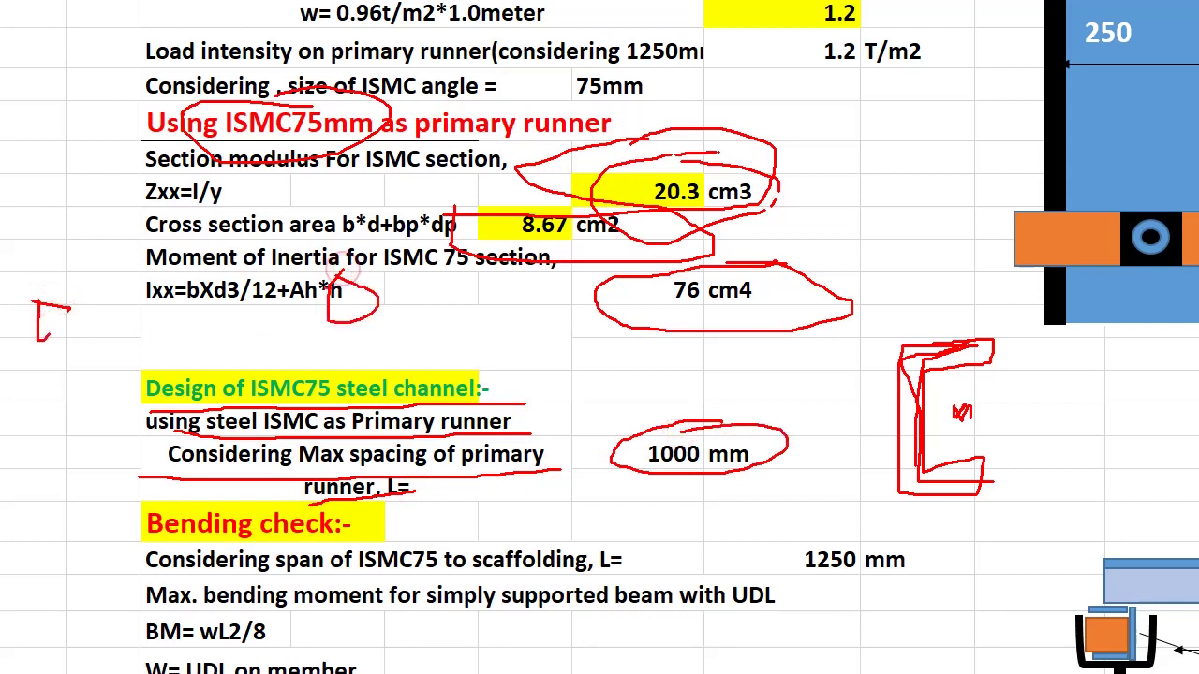
pyautogui.moveTo(87, 526); pyautogui.dragTo(93, 543)
pyautogui.moveTo(422, 487); pyautogui.dragTo(428, 484)
pyautogui.moveTo(339, 298)
pyautogui.mouseDown()
pyautogui.moveTo(313, 194)
pyautogui.moveTo(492, 614)
pyautogui.mouseUp()
pyautogui.moveTo(48, 217); pyautogui.dragTo(17, 201)
pyautogui.moveTo(55, 340); pyautogui.dragTo(328, 286)
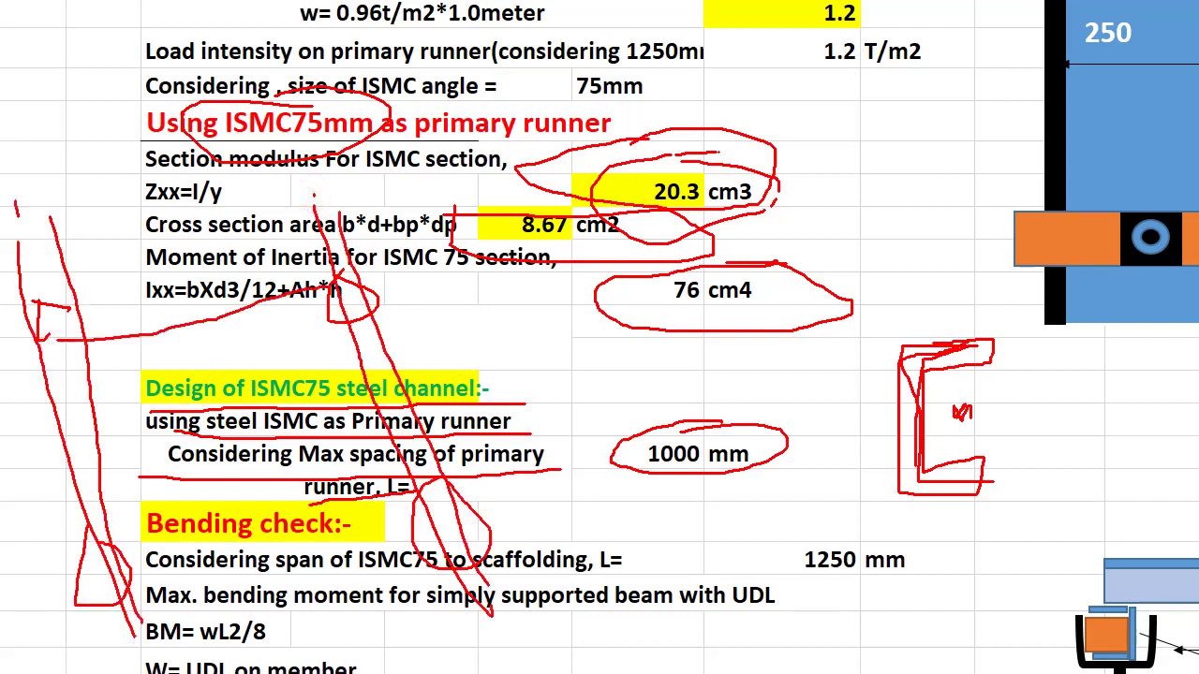
# Scribble over the section property rows, mark the moment of inertia row and recircle 1000 mm
pyautogui.moveTo(141, 242)
pyautogui.mouseDown()
pyautogui.moveTo(298, 182)
pyautogui.moveTo(254, 208)
pyautogui.mouseUp()
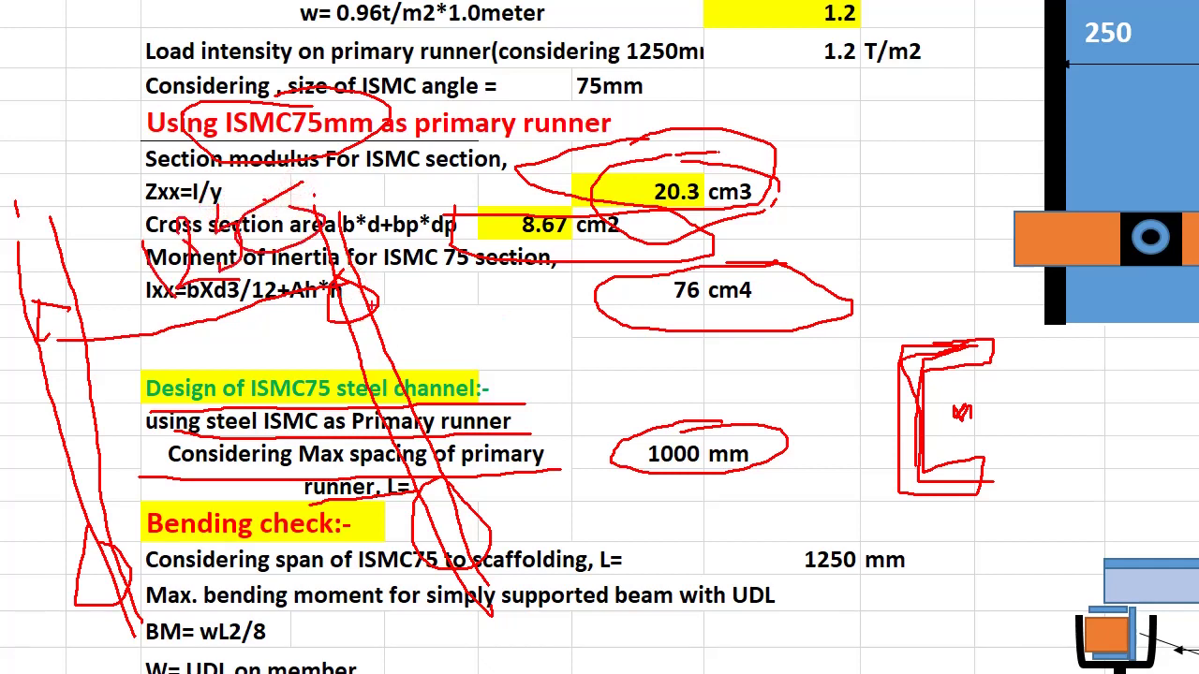
pyautogui.moveTo(384, 302); pyautogui.dragTo(633, 246)
pyautogui.moveTo(745, 480); pyautogui.dragTo(716, 492)
pyautogui.moveTo(473, 367); pyautogui.dragTo(485, 384)
pyautogui.moveTo(525, 354); pyautogui.dragTo(695, 356)
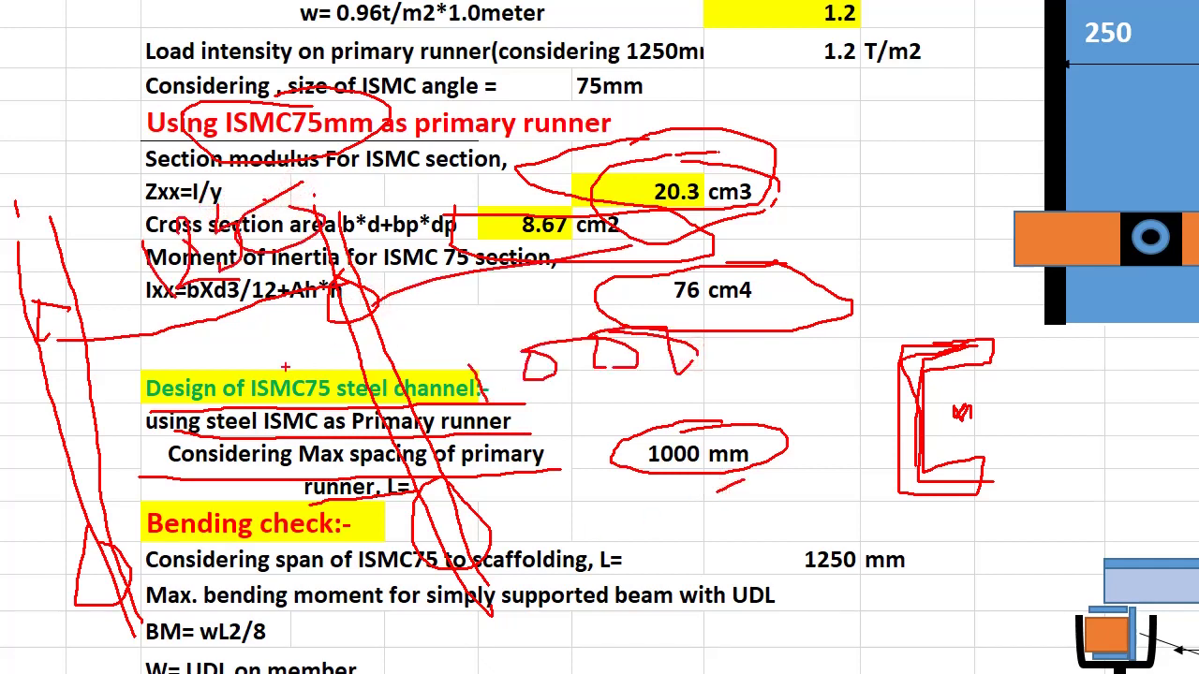
pyautogui.moveTo(740, 428); pyautogui.dragTo(636, 418)
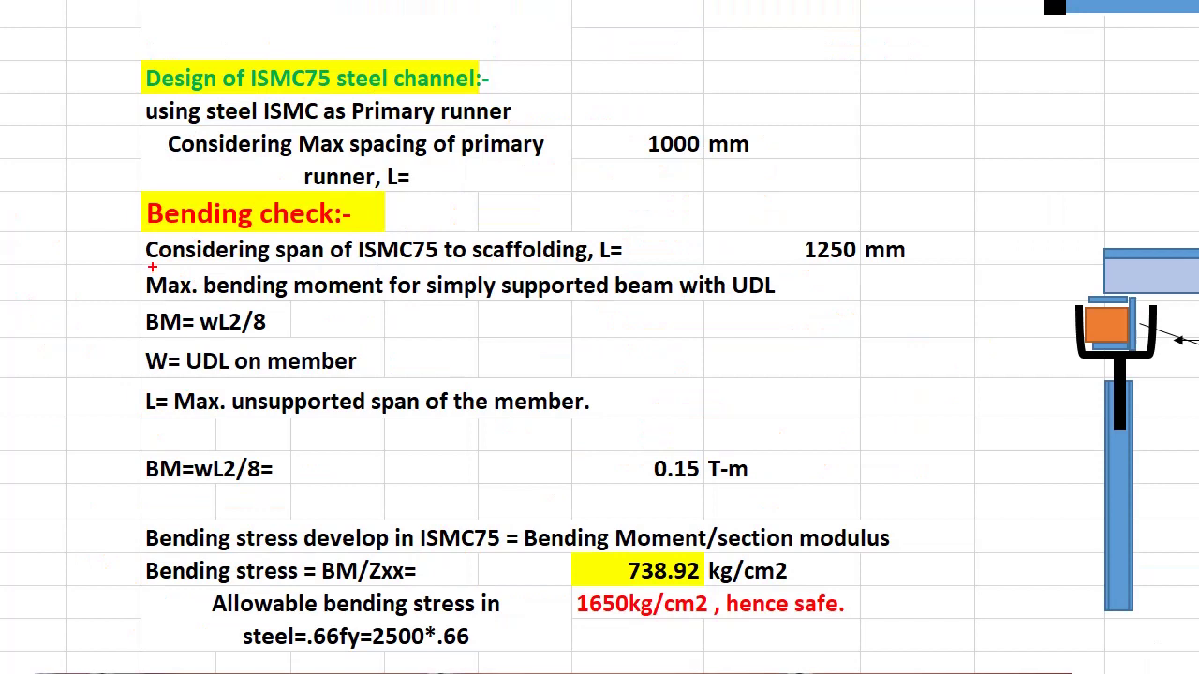
# Circle the 1250 mm span, BM= wL2/8 formula and 0.15 T-m moment, sketching a loaded beam
pyautogui.moveTo(148, 270)
pyautogui.mouseDown()
pyautogui.moveTo(673, 235)
pyautogui.moveTo(131, 242)
pyautogui.mouseUp()
pyautogui.moveTo(836, 208)
pyautogui.mouseDown()
pyautogui.moveTo(921, 274)
pyautogui.moveTo(759, 177)
pyautogui.mouseUp()
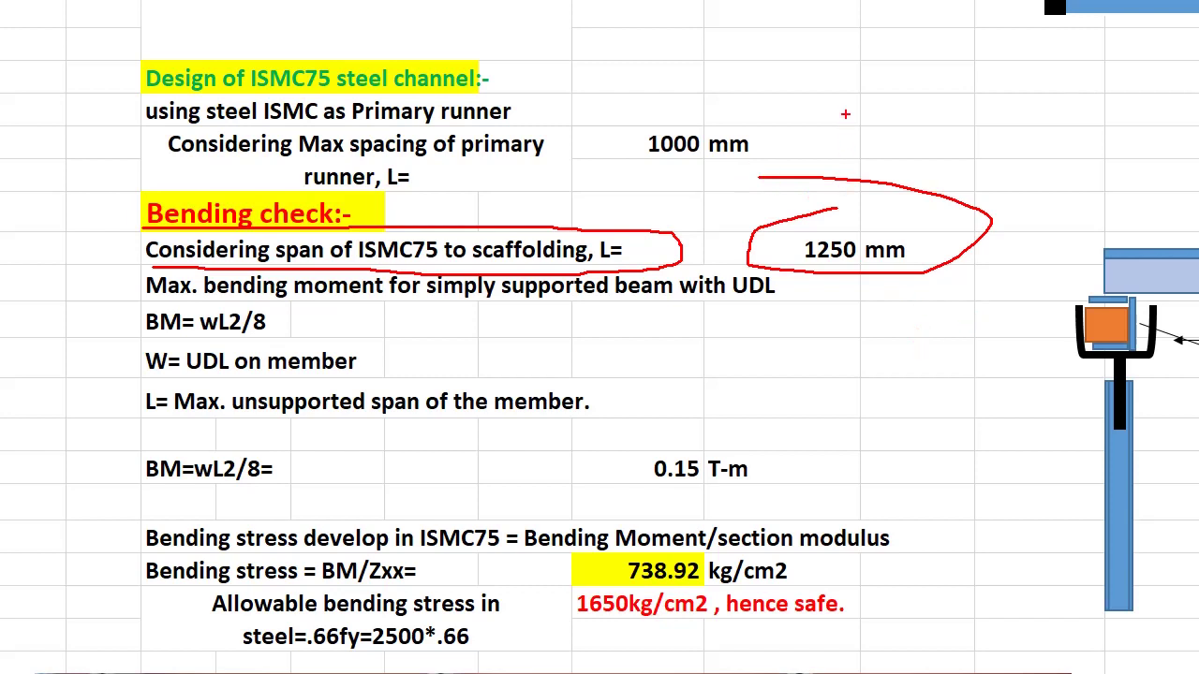
pyautogui.moveTo(844, 113); pyautogui.dragTo(1068, 76)
pyautogui.moveTo(309, 298); pyautogui.dragTo(272, 300)
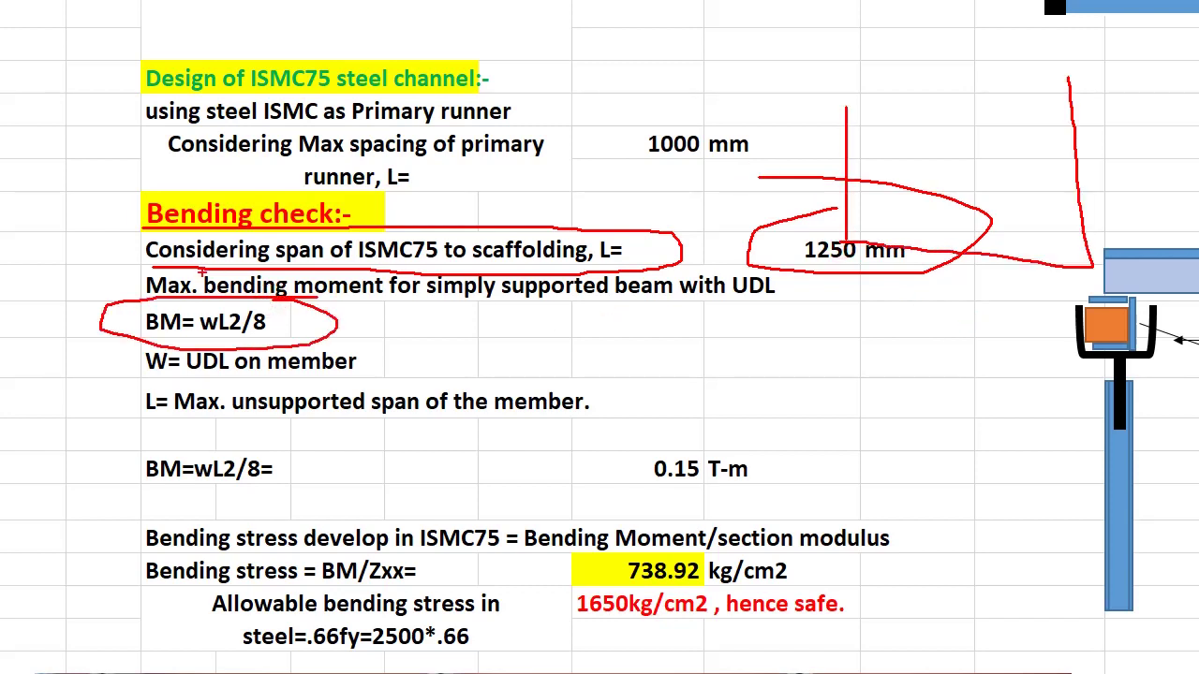
pyautogui.moveTo(242, 300)
pyautogui.mouseDown()
pyautogui.moveTo(192, 345)
pyautogui.moveTo(381, 347)
pyautogui.mouseUp()
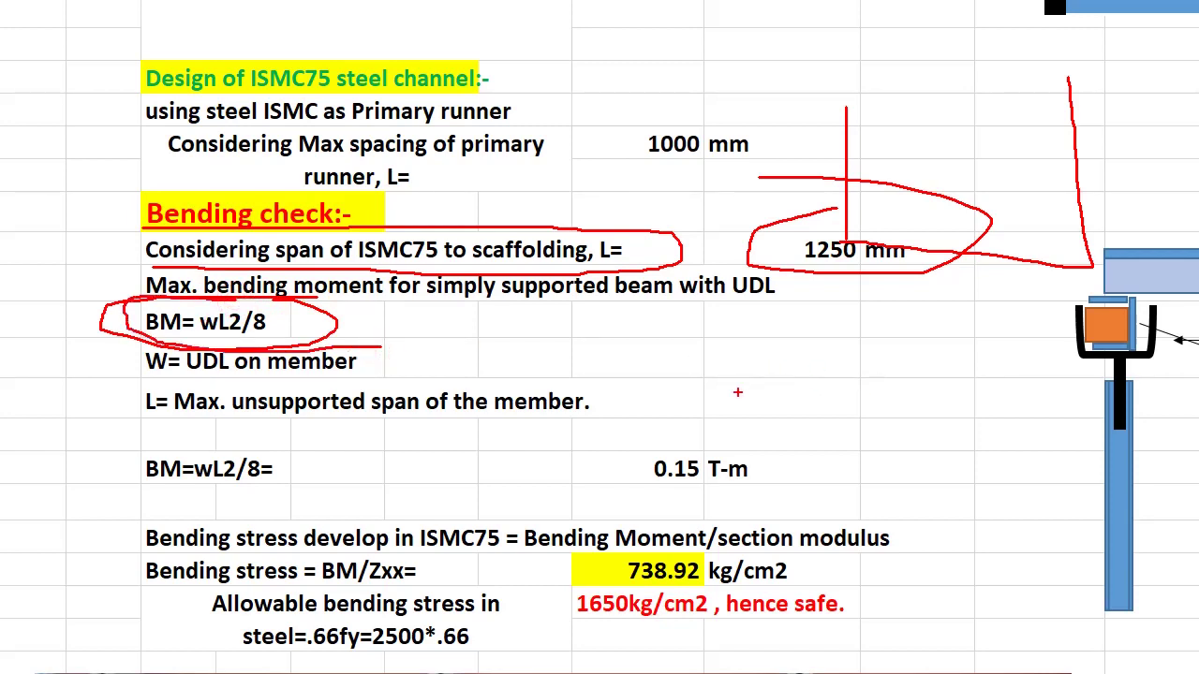
pyautogui.moveTo(737, 393)
pyautogui.mouseDown()
pyautogui.moveTo(885, 360)
pyautogui.moveTo(715, 367)
pyautogui.mouseUp()
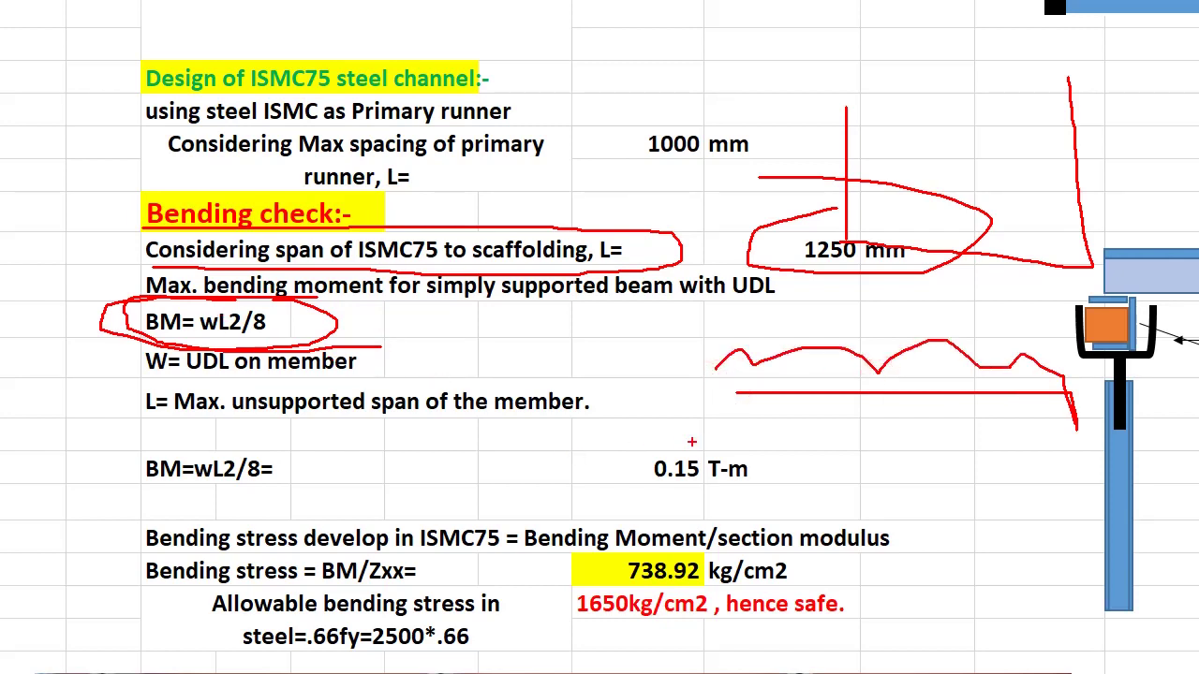
pyautogui.moveTo(713, 440); pyautogui.dragTo(632, 440)
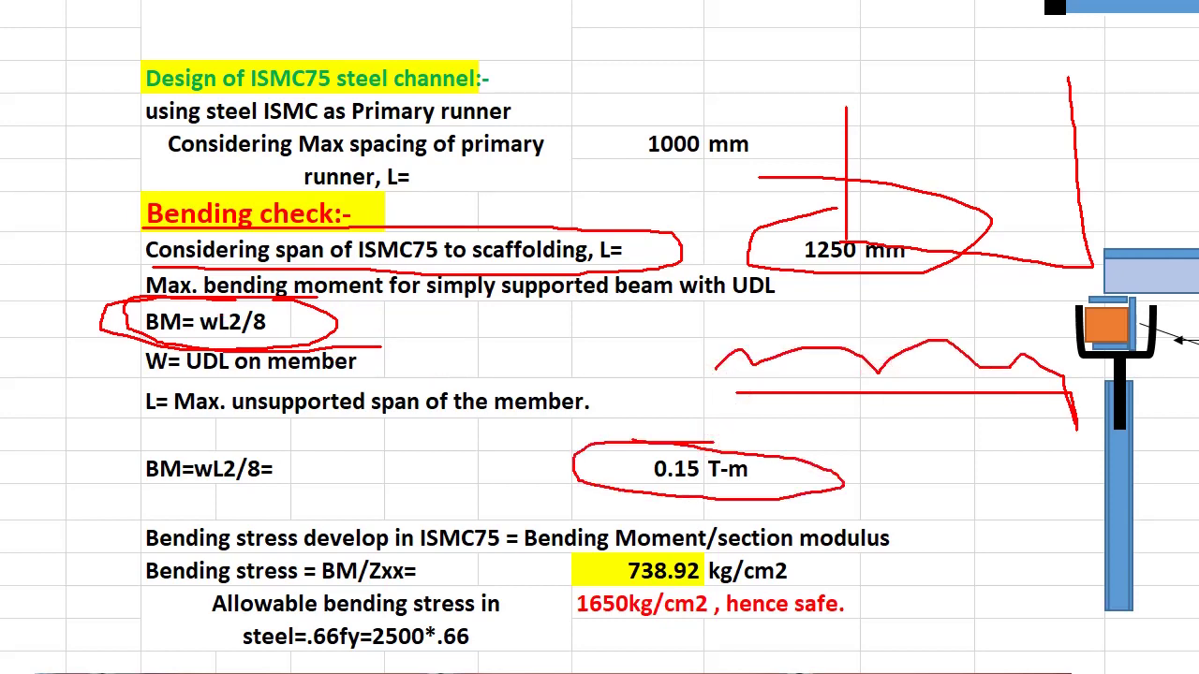
# Clear the old ink, show the bending moment formula, and circle its J535 and I550 references
pyautogui.press('Escape')
pyautogui.doubleClick(647, 468)
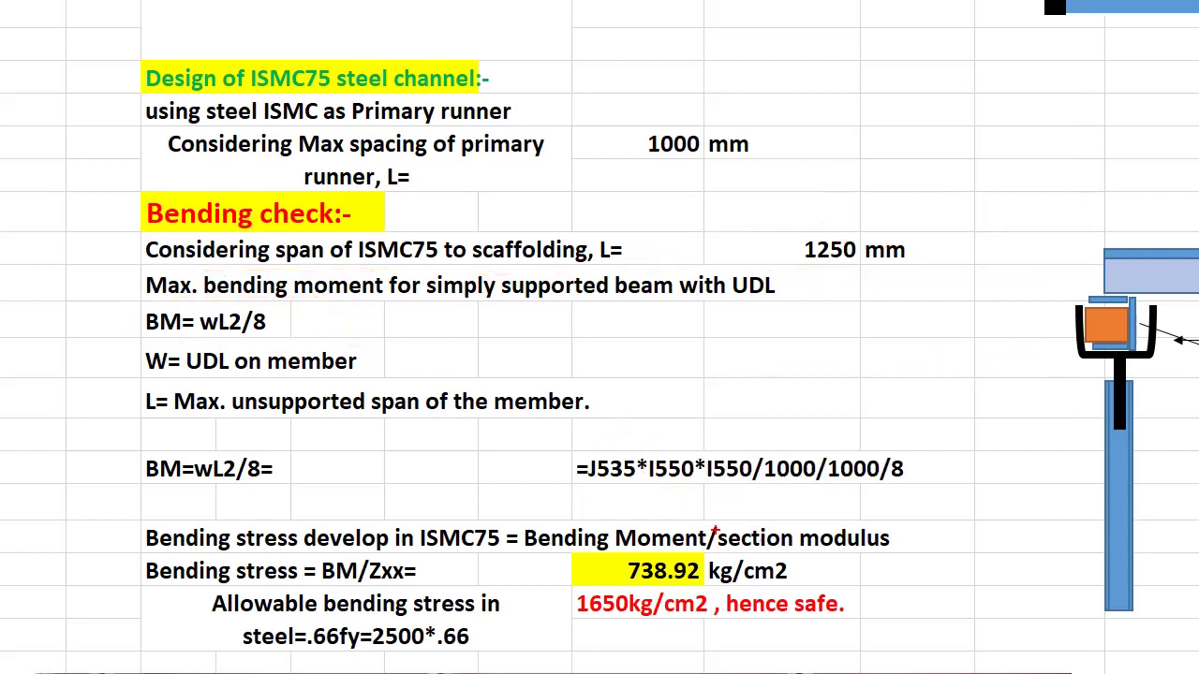
pyautogui.moveTo(574, 483); pyautogui.dragTo(576, 493)
pyautogui.moveTo(671, 432); pyautogui.dragTo(693, 473)
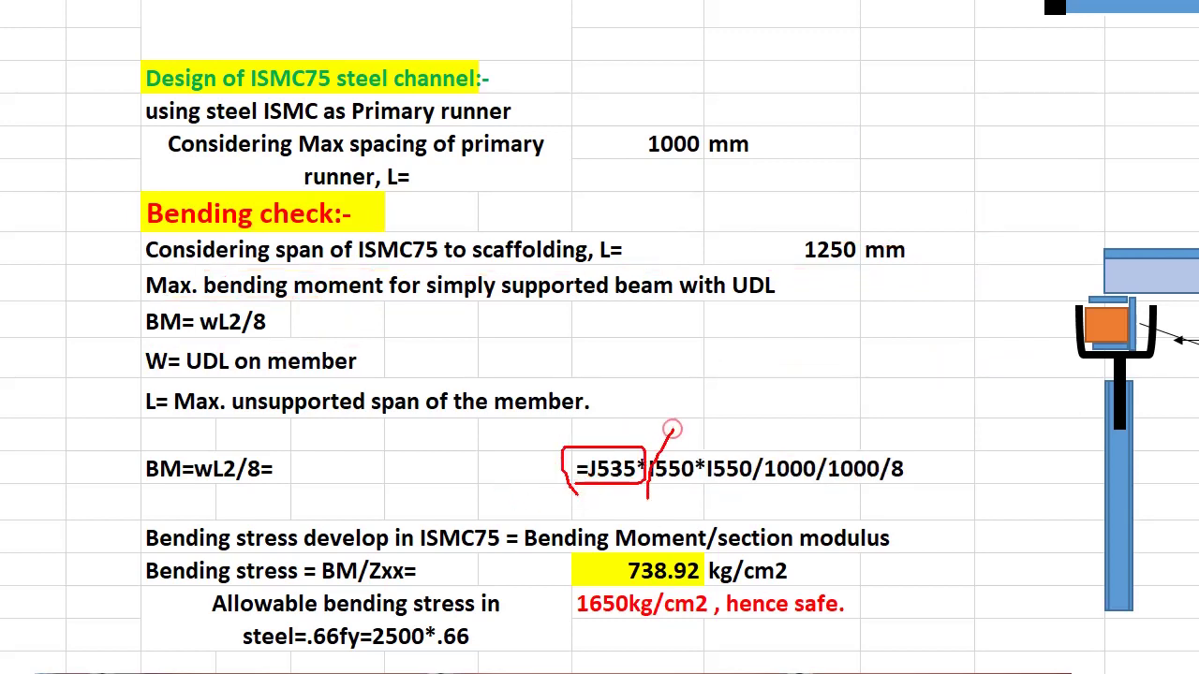
# Circle the 1000 mm primary spacing in red and link it to the UDL line
pyautogui.moveTo(713, 120)
pyautogui.mouseDown()
pyautogui.moveTo(740, 120)
pyautogui.moveTo(558, 143)
pyautogui.mouseUp()
pyautogui.moveTo(573, 177); pyautogui.dragTo(632, 177)
pyautogui.moveTo(740, 120); pyautogui.dragTo(739, 165)
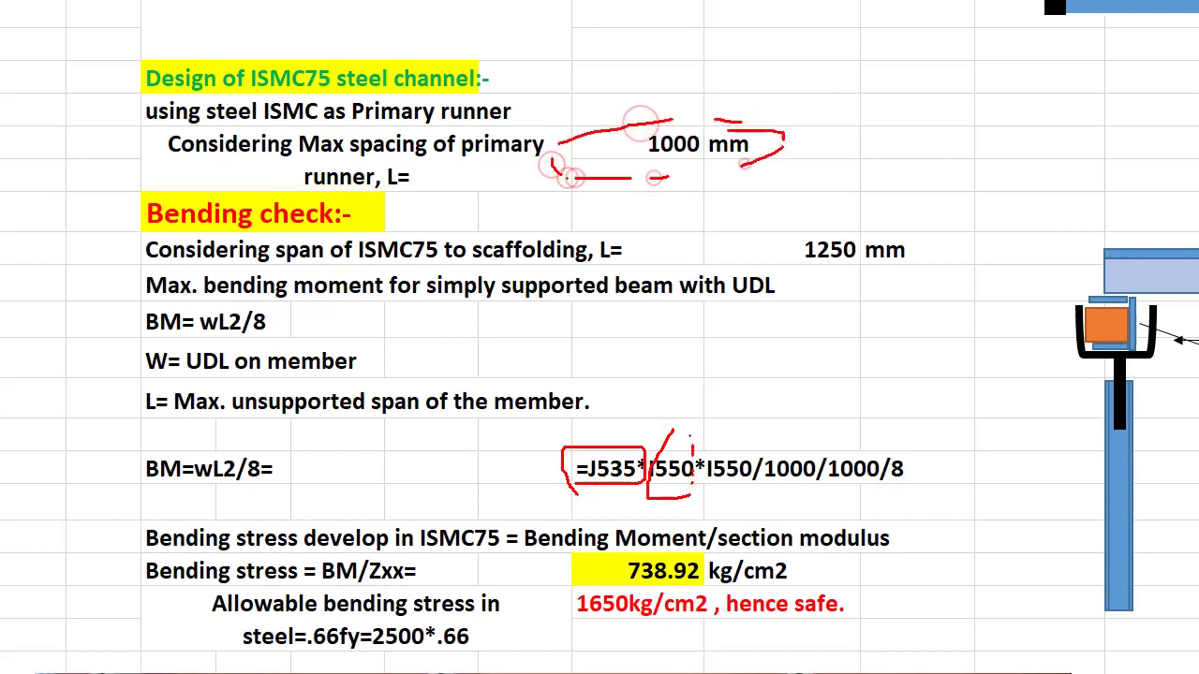
pyautogui.moveTo(634, 177); pyautogui.dragTo(670, 177)
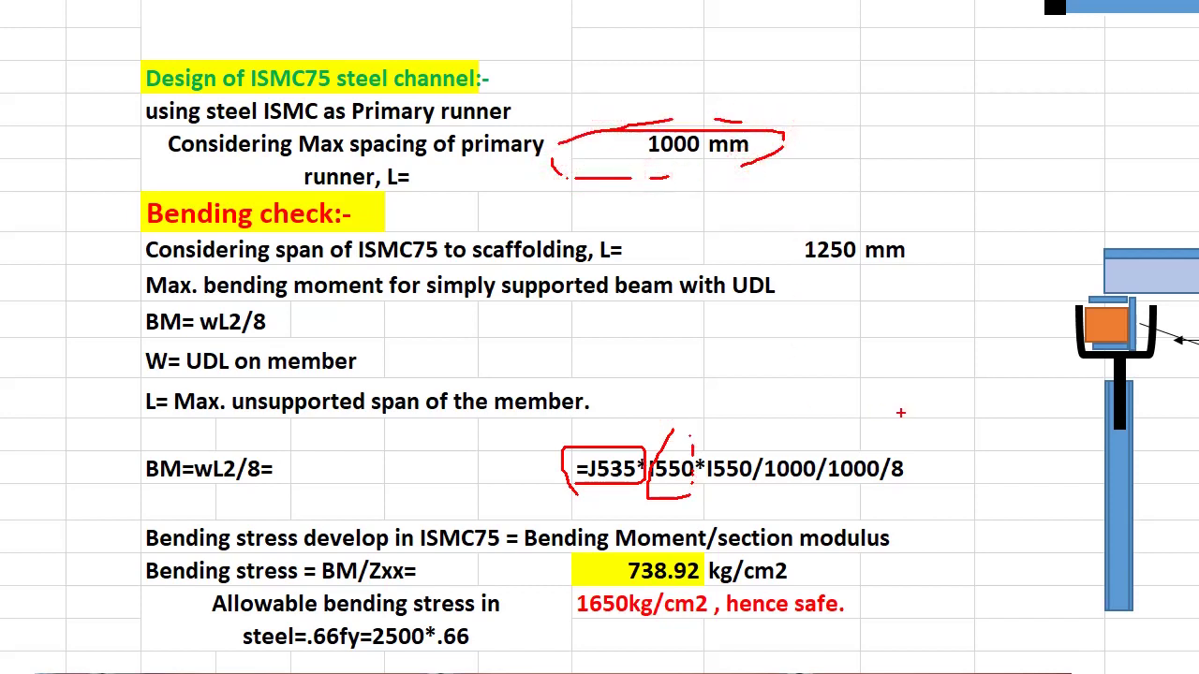
pyautogui.moveTo(716, 187)
pyautogui.mouseDown()
pyautogui.moveTo(803, 309)
pyautogui.moveTo(798, 242)
pyautogui.mouseUp()
# Mark the 1250 mm span and trace the supports and channel on the figure
pyautogui.click(790, 192)
pyautogui.moveTo(976, 154); pyautogui.dragTo(1002, 252)
pyautogui.moveTo(1096, 168); pyautogui.dragTo(1098, 251)
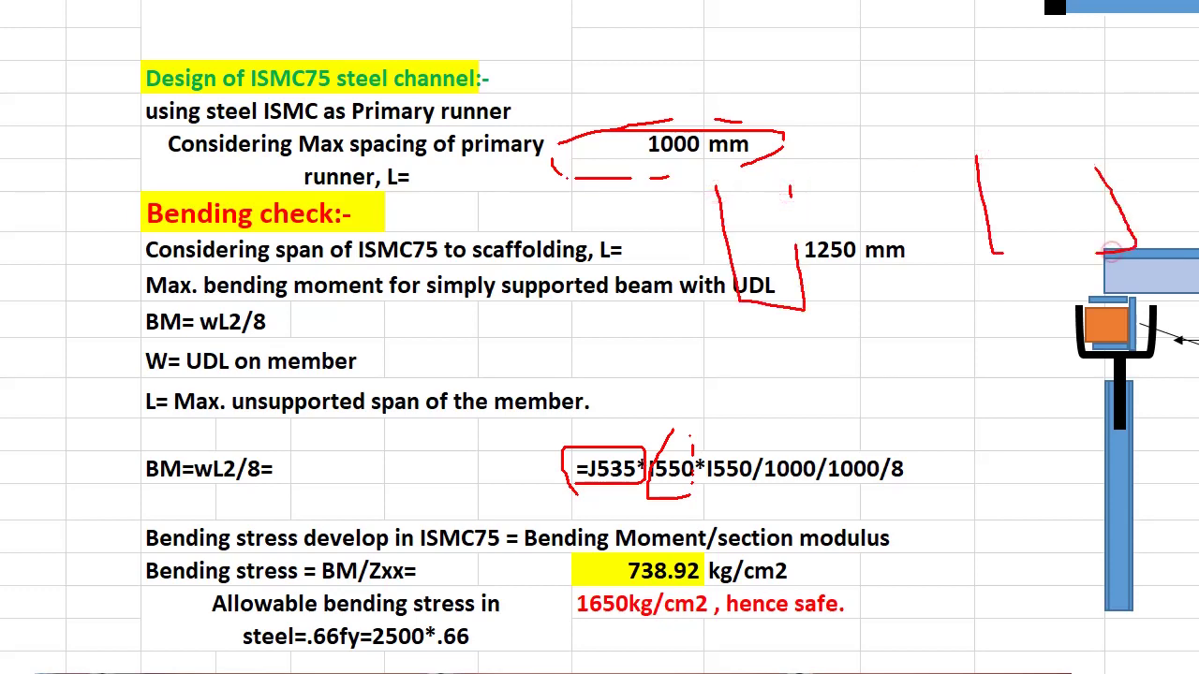
pyautogui.moveTo(787, 363); pyautogui.dragTo(766, 227)
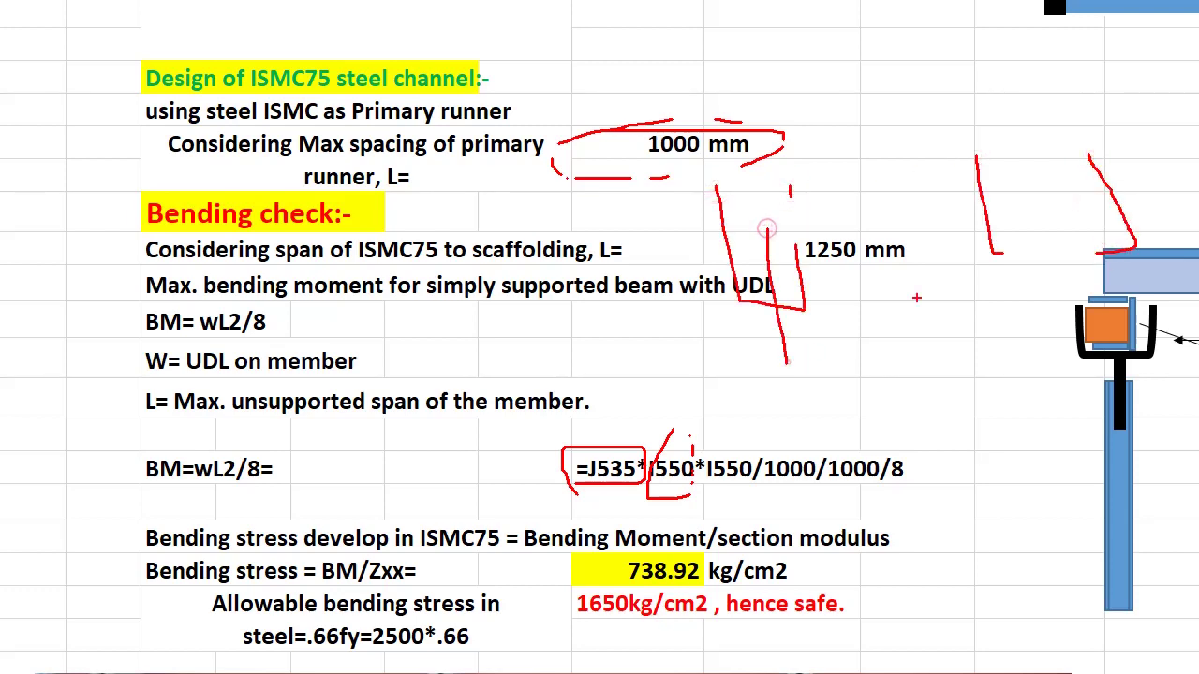
pyautogui.moveTo(1078, 354); pyautogui.dragTo(1046, 176)
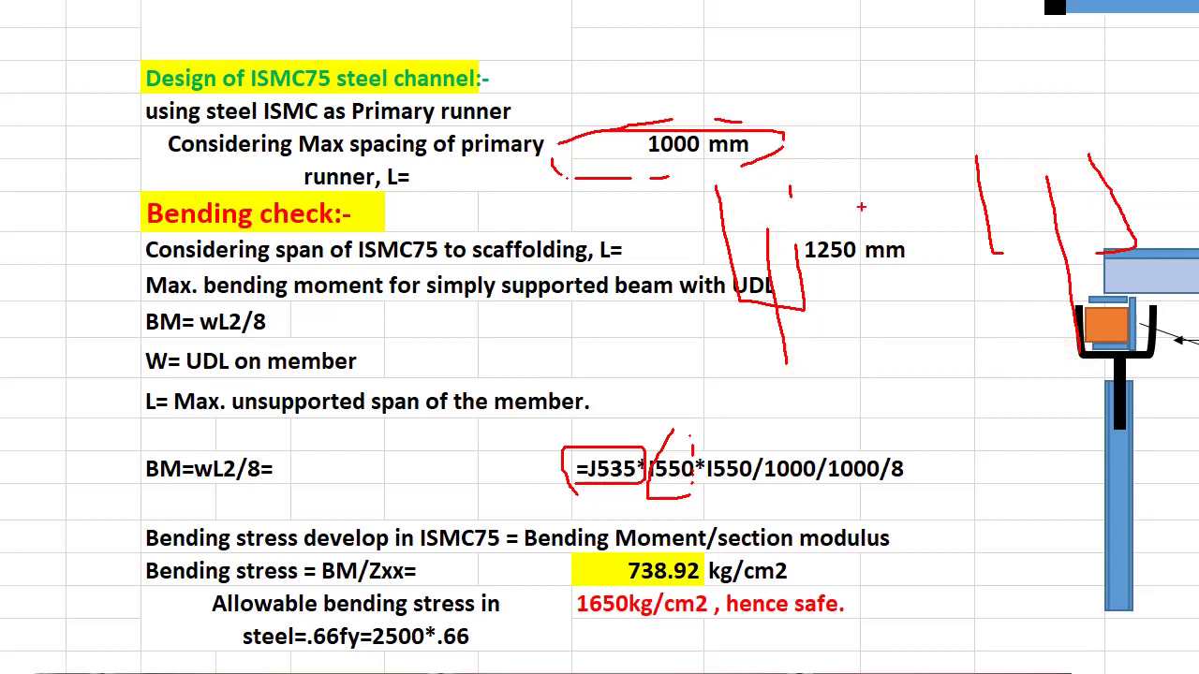
pyautogui.moveTo(760, 229); pyautogui.dragTo(755, 264)
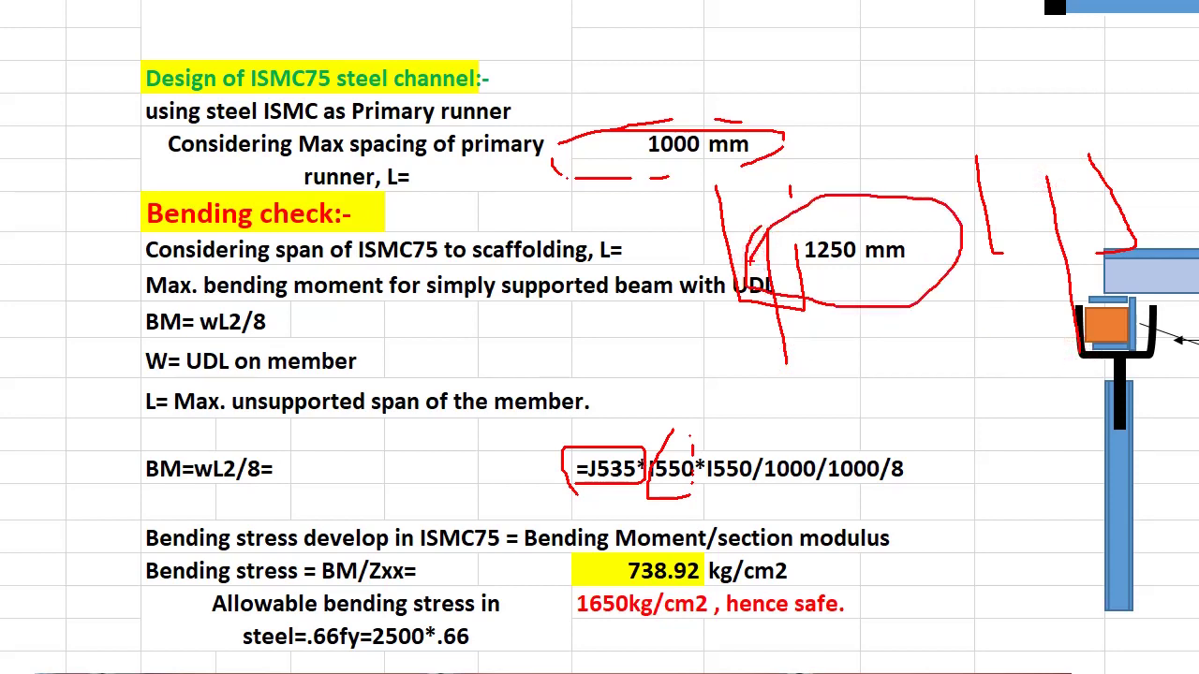
# Circle I550 in the moment formula, mark across the span, and underline 1000 mm
pyautogui.moveTo(730, 442); pyautogui.dragTo(761, 451)
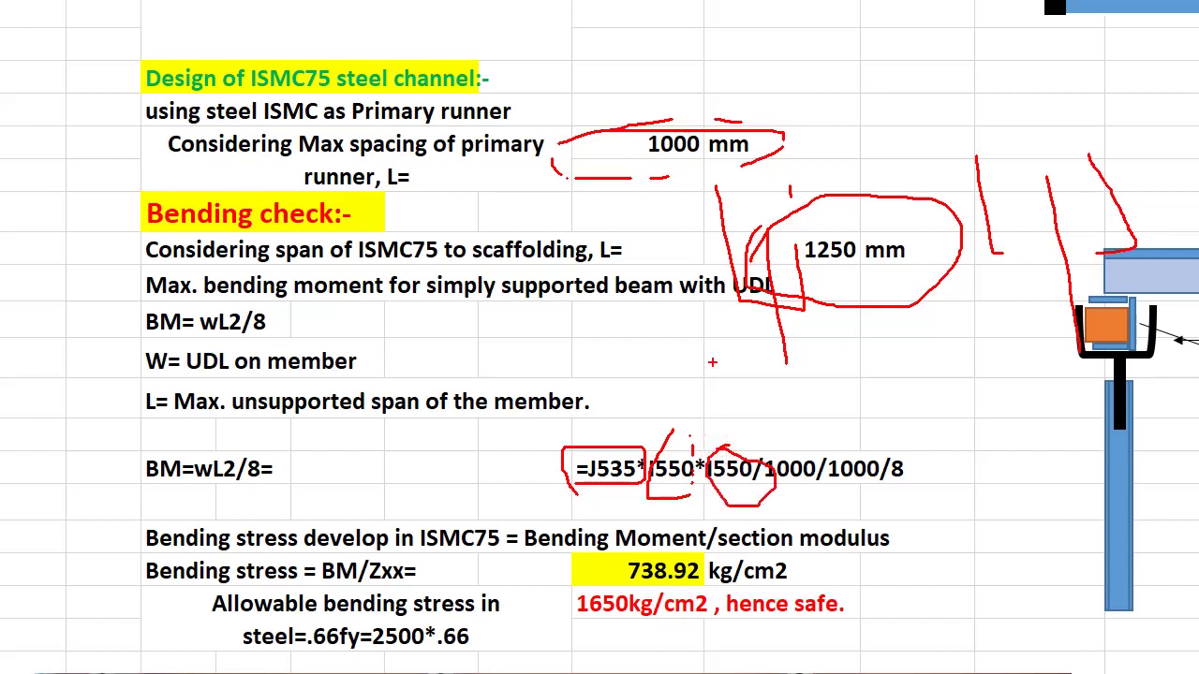
pyautogui.moveTo(713, 361); pyautogui.dragTo(772, 406)
pyautogui.moveTo(723, 339)
pyautogui.mouseDown()
pyautogui.moveTo(782, 322)
pyautogui.moveTo(891, 336)
pyautogui.mouseUp()
pyautogui.moveTo(779, 433); pyautogui.dragTo(890, 440)
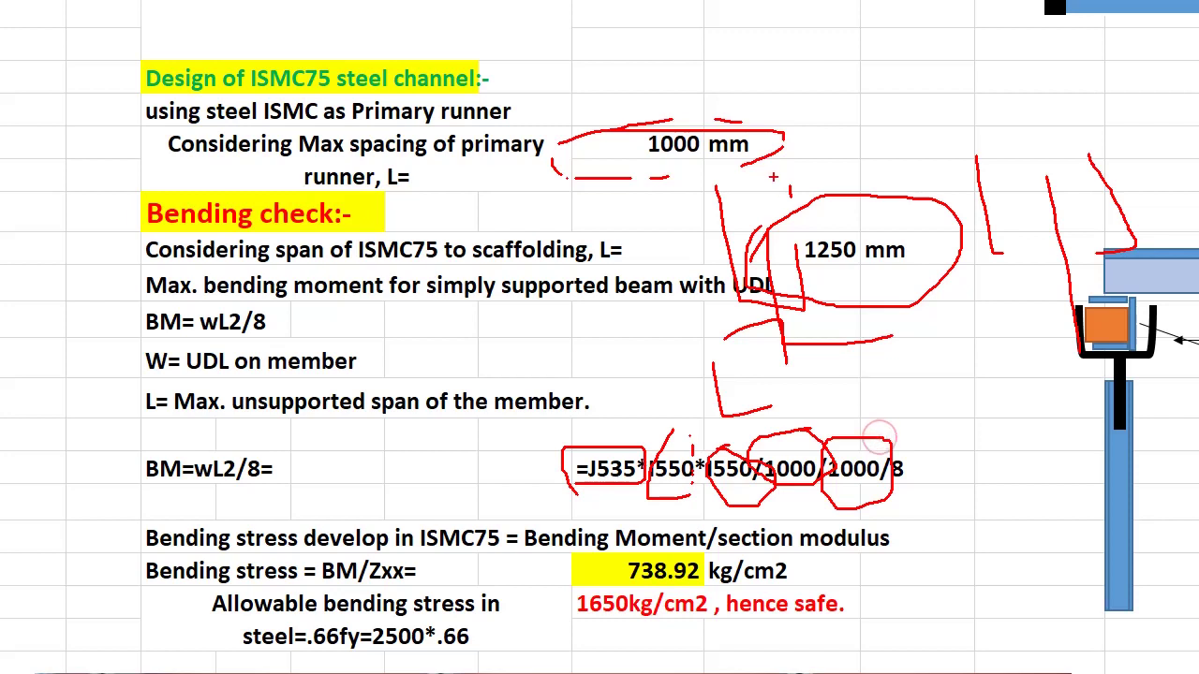
pyautogui.moveTo(535, 176)
pyautogui.mouseDown()
pyautogui.moveTo(656, 173)
pyautogui.moveTo(644, 154)
pyautogui.mouseUp()
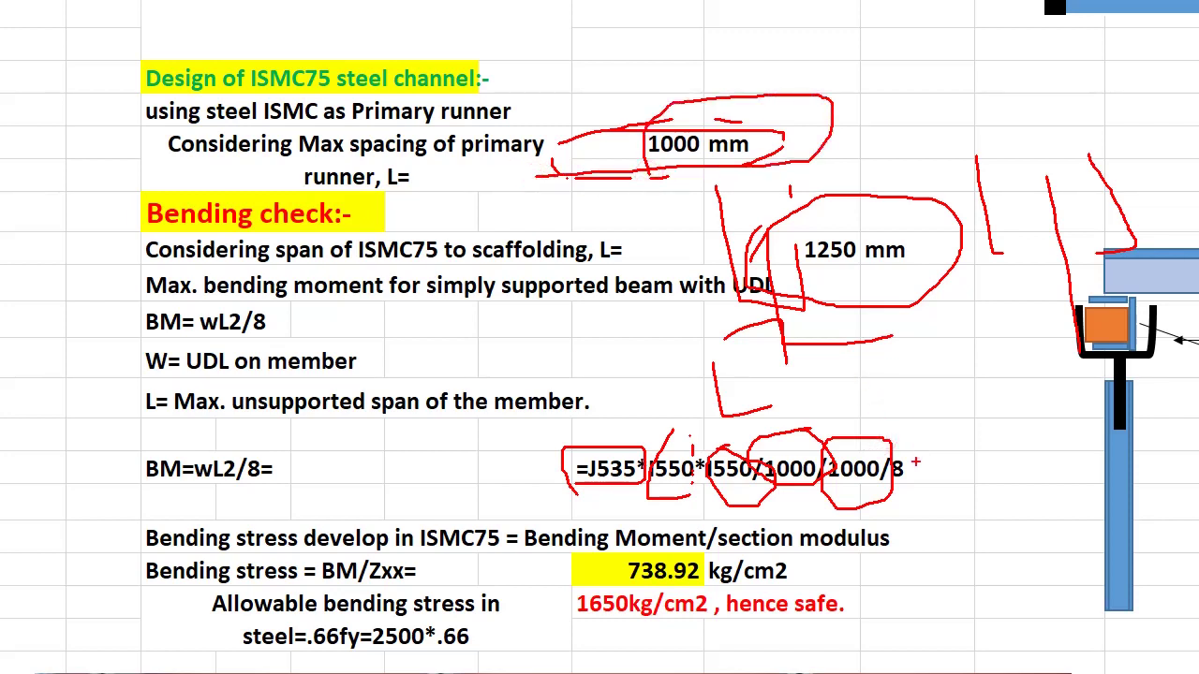
# Commit the formula to show 0.15 T-m and circle that result in red
pyautogui.press('Return')
pyautogui.moveTo(644, 511); pyautogui.dragTo(562, 446)
pyautogui.moveTo(702, 513); pyautogui.dragTo(796, 468)
pyautogui.moveTo(759, 431); pyautogui.dragTo(611, 421)
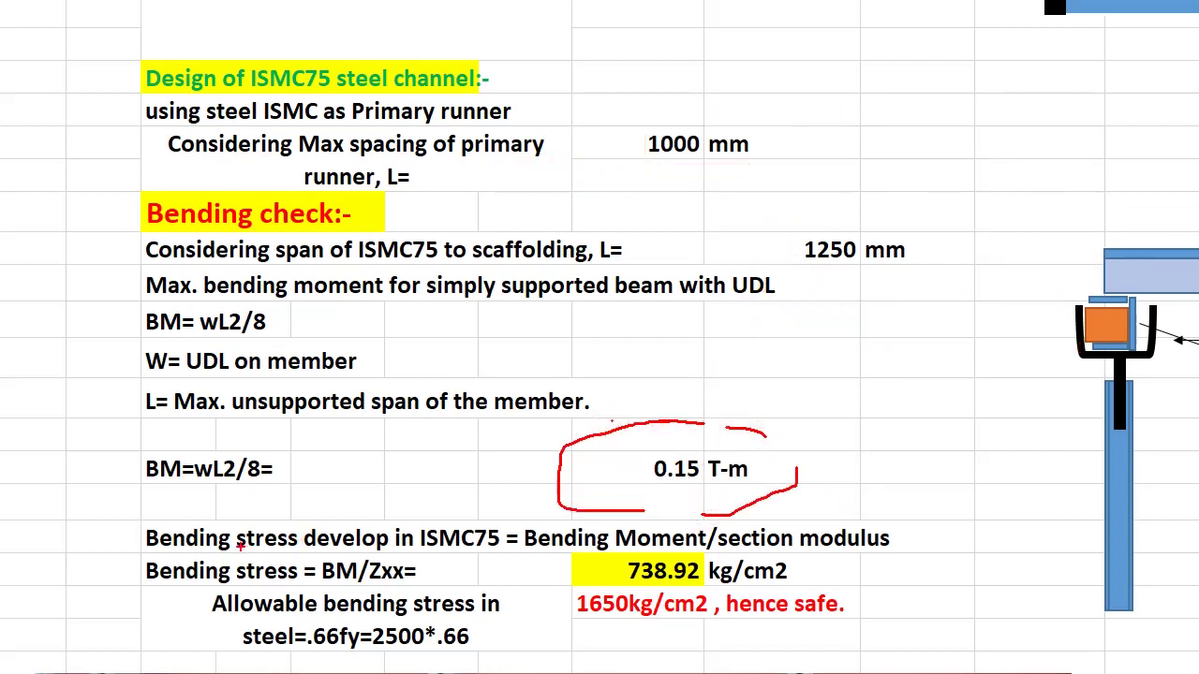
# Underline the bending stress heading and circle BM/Zxx, 0.15 T-m and 738.92
pyautogui.moveTo(188, 551)
pyautogui.mouseDown()
pyautogui.moveTo(536, 551)
pyautogui.moveTo(376, 569)
pyautogui.mouseUp()
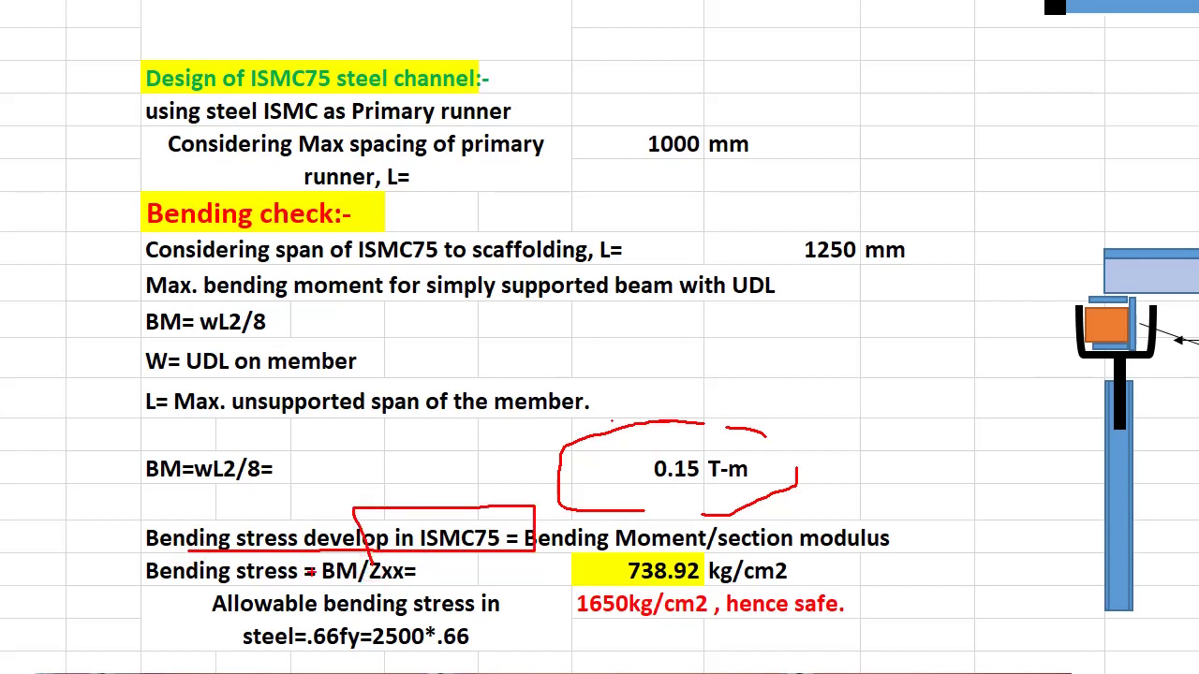
pyautogui.moveTo(308, 582); pyautogui.dragTo(290, 588)
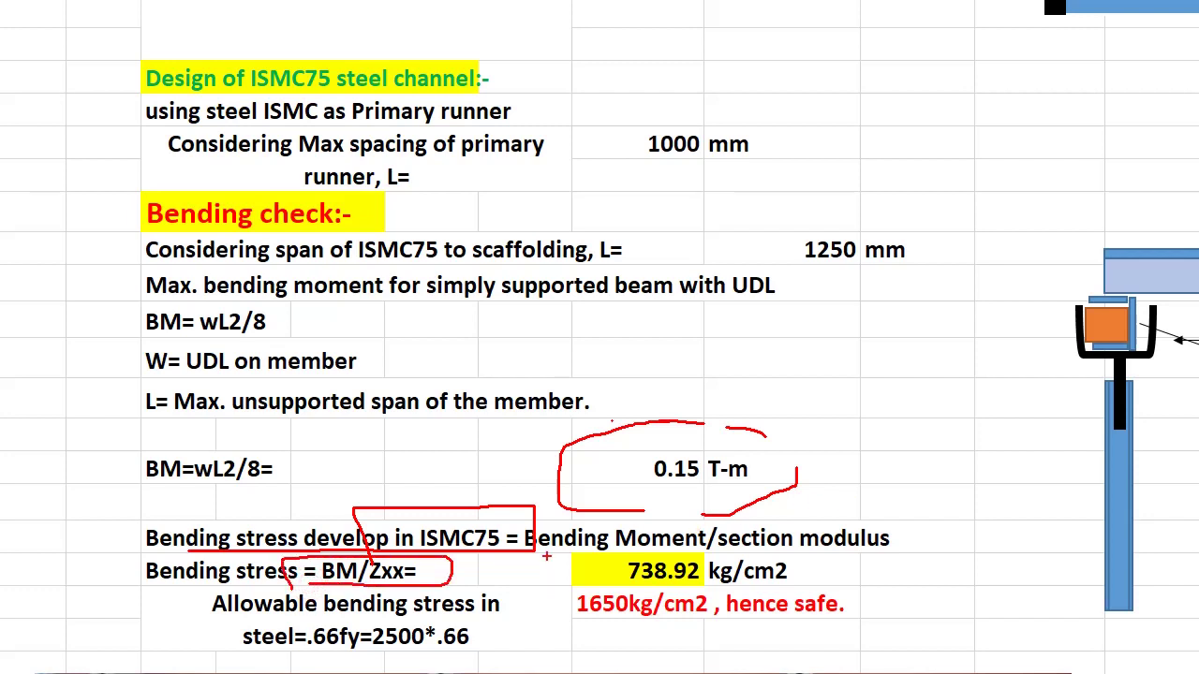
pyautogui.moveTo(546, 556)
pyautogui.mouseDown()
pyautogui.moveTo(904, 526)
pyautogui.moveTo(560, 523)
pyautogui.moveTo(558, 551)
pyautogui.mouseUp()
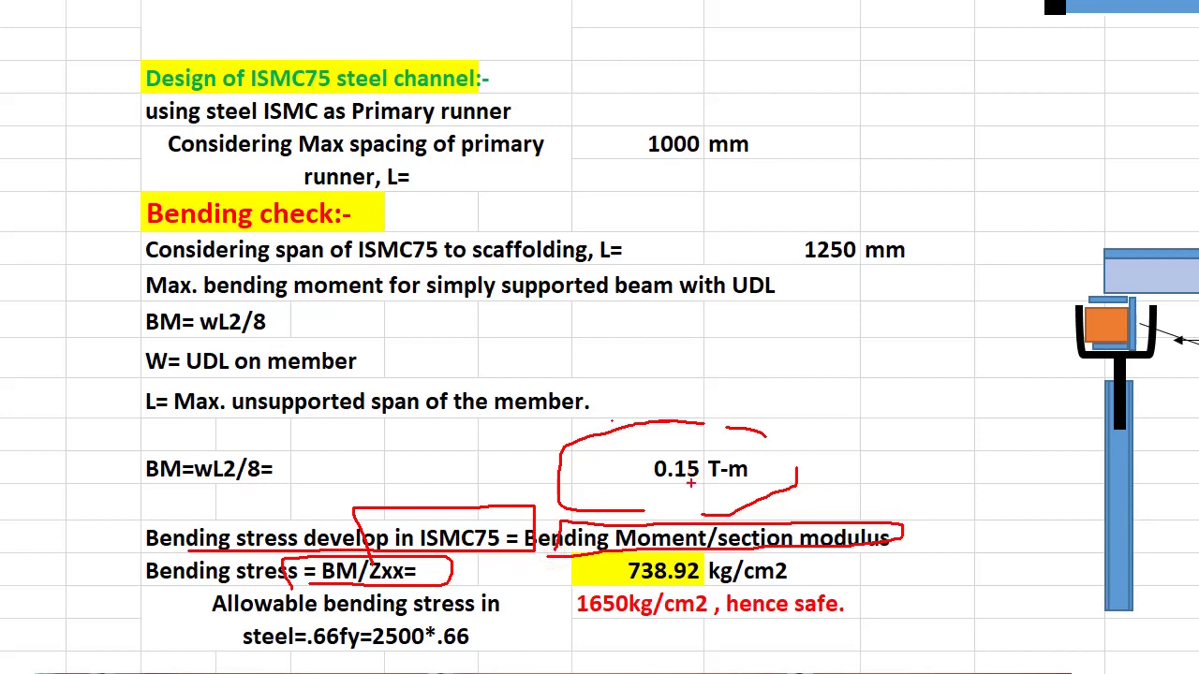
pyautogui.moveTo(617, 491)
pyautogui.mouseDown()
pyautogui.moveTo(845, 480)
pyautogui.moveTo(764, 429)
pyautogui.moveTo(614, 494)
pyautogui.mouseUp()
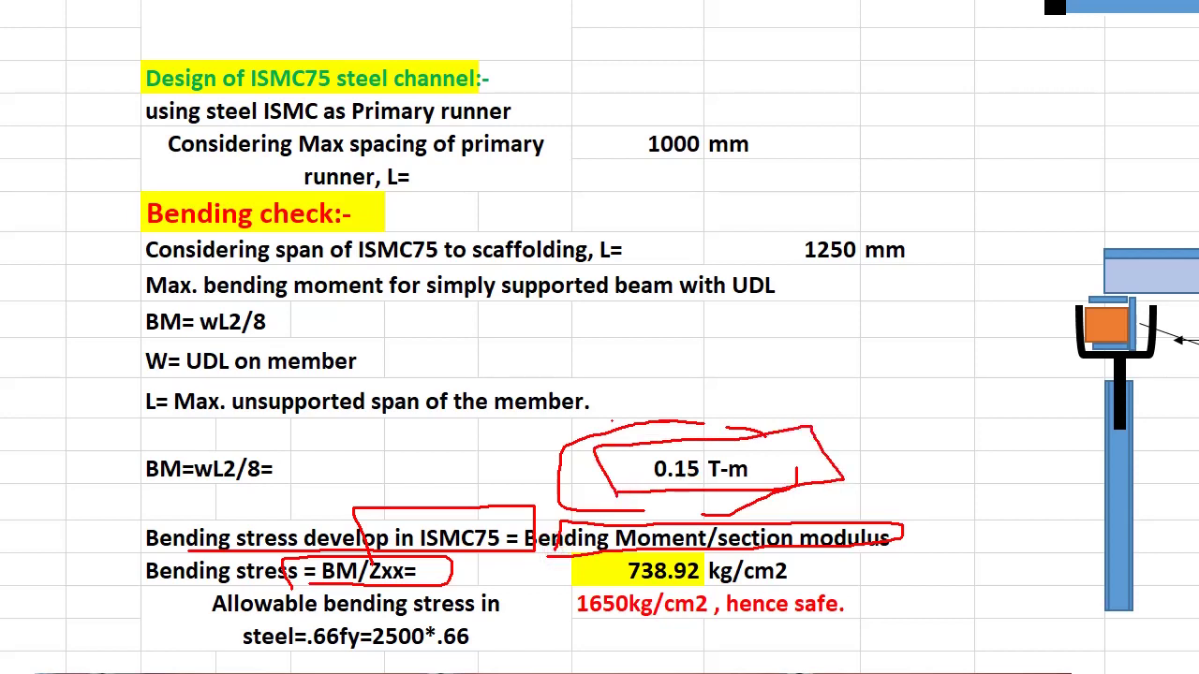
pyautogui.moveTo(600, 551)
pyautogui.mouseDown()
pyautogui.moveTo(577, 583)
pyautogui.moveTo(687, 586)
pyautogui.moveTo(747, 567)
pyautogui.moveTo(618, 543)
pyautogui.mouseUp()
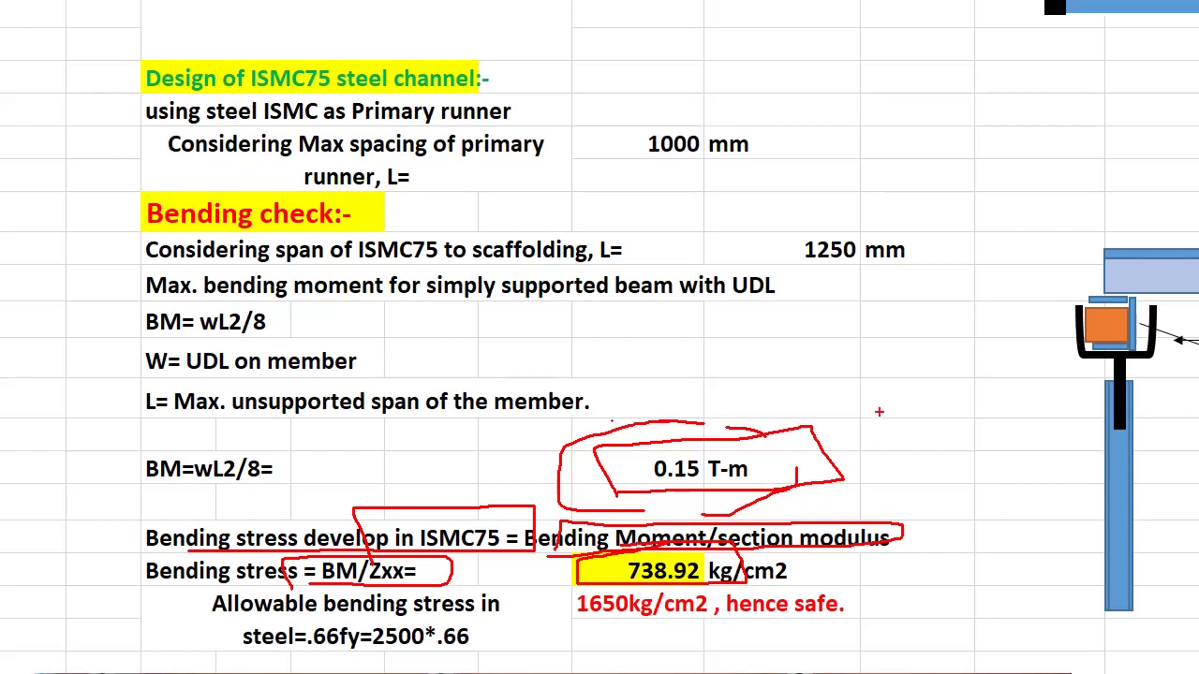
# Underline the allowable stress label, circle 2500*.66, and circle the 1650kg/cm2 safe verdict
pyautogui.moveTo(213, 614)
pyautogui.mouseDown()
pyautogui.moveTo(438, 615)
pyautogui.moveTo(213, 657)
pyautogui.moveTo(245, 618)
pyautogui.mouseUp()
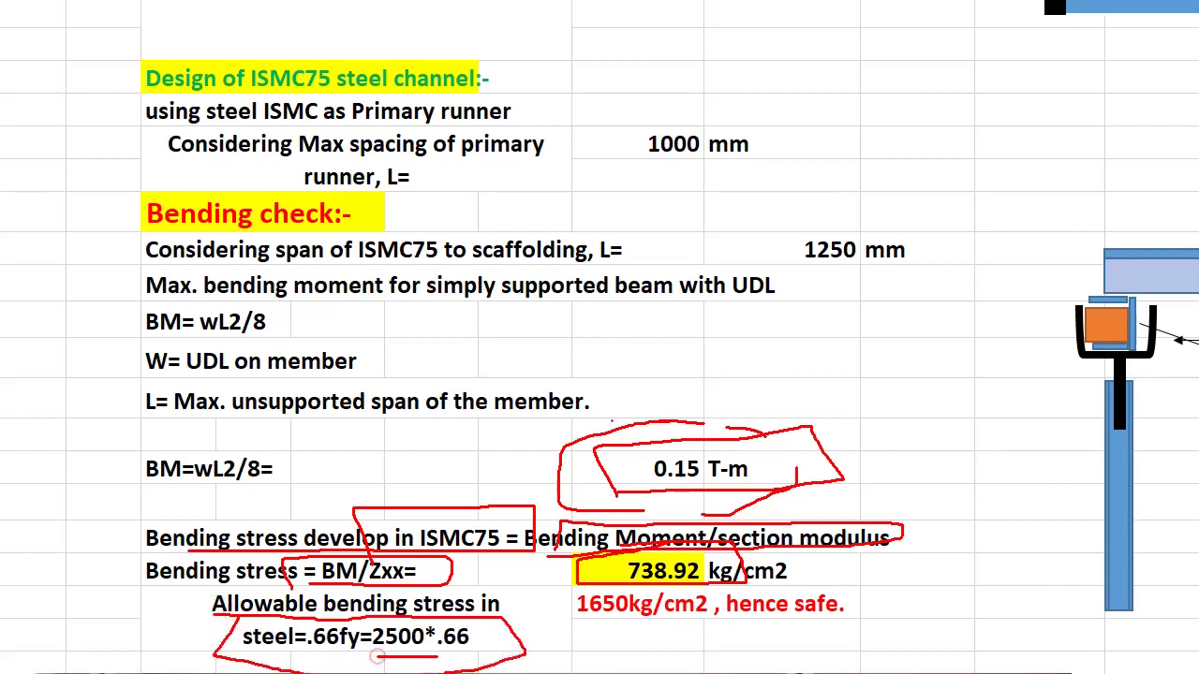
pyautogui.moveTo(377, 657); pyautogui.dragTo(438, 656)
pyautogui.moveTo(688, 326); pyautogui.dragTo(873, 354)
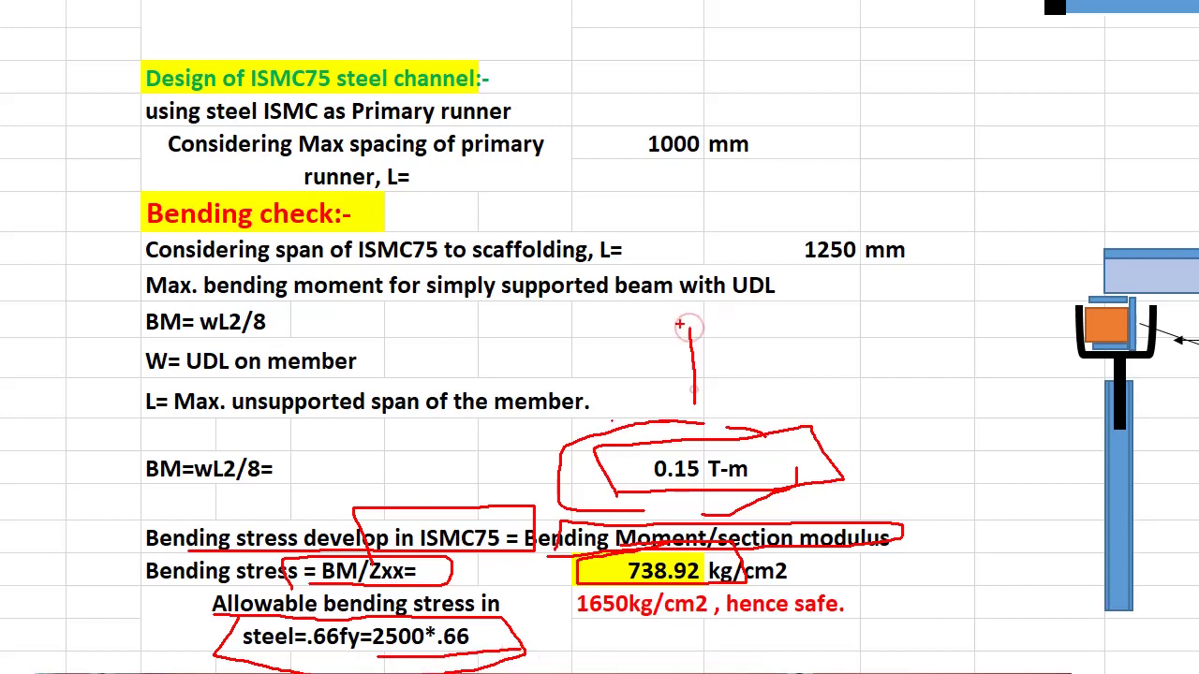
pyautogui.moveTo(820, 309); pyautogui.dragTo(998, 330)
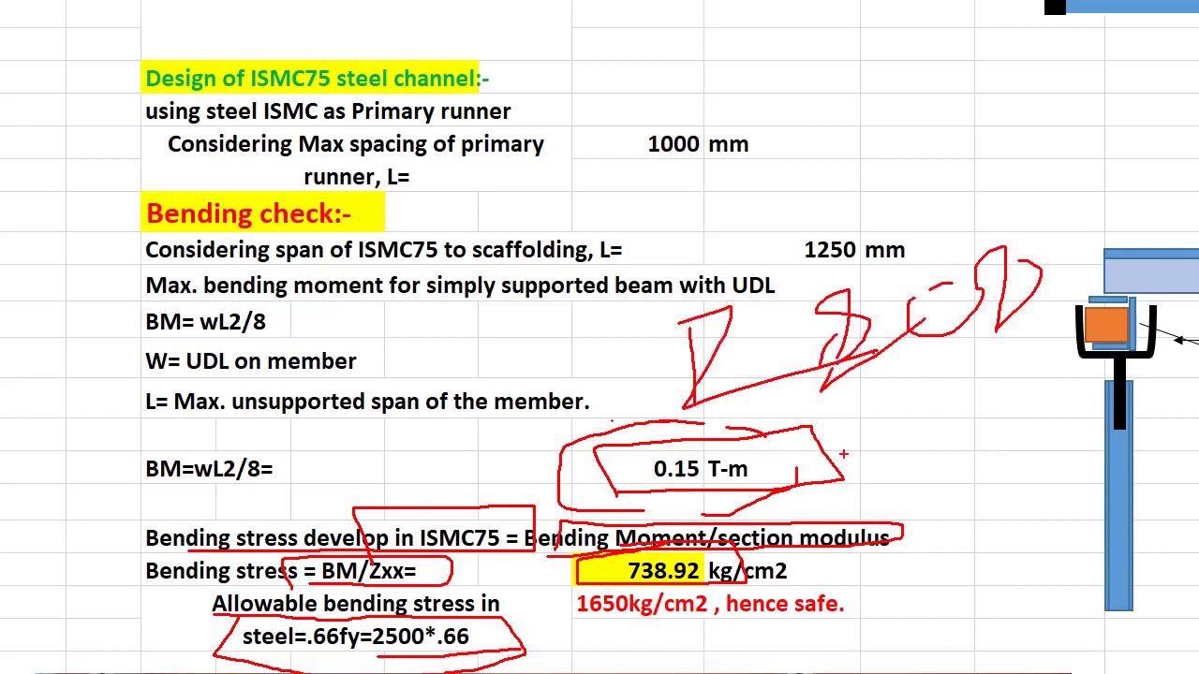
pyautogui.moveTo(633, 590); pyautogui.dragTo(663, 594)
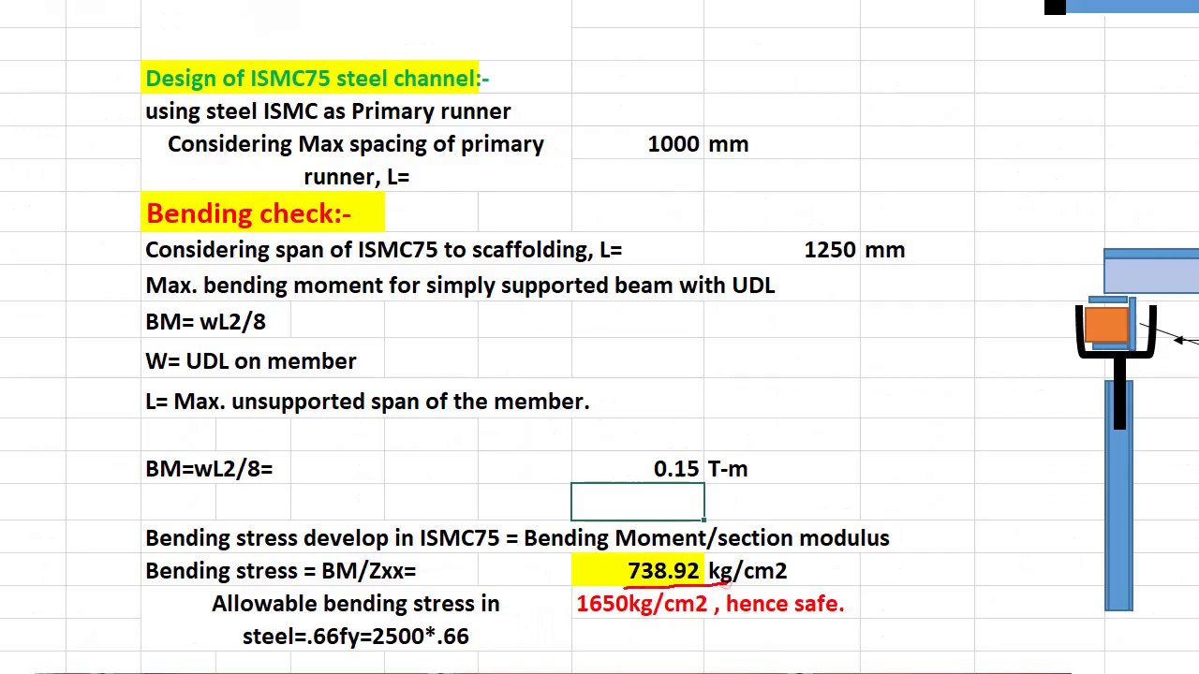
# Draw a red loop around the 1650kg/cm2, hence safe verdict
pyautogui.moveTo(731, 585)
pyautogui.mouseDown()
pyautogui.moveTo(905, 582)
pyautogui.moveTo(674, 595)
pyautogui.mouseUp()
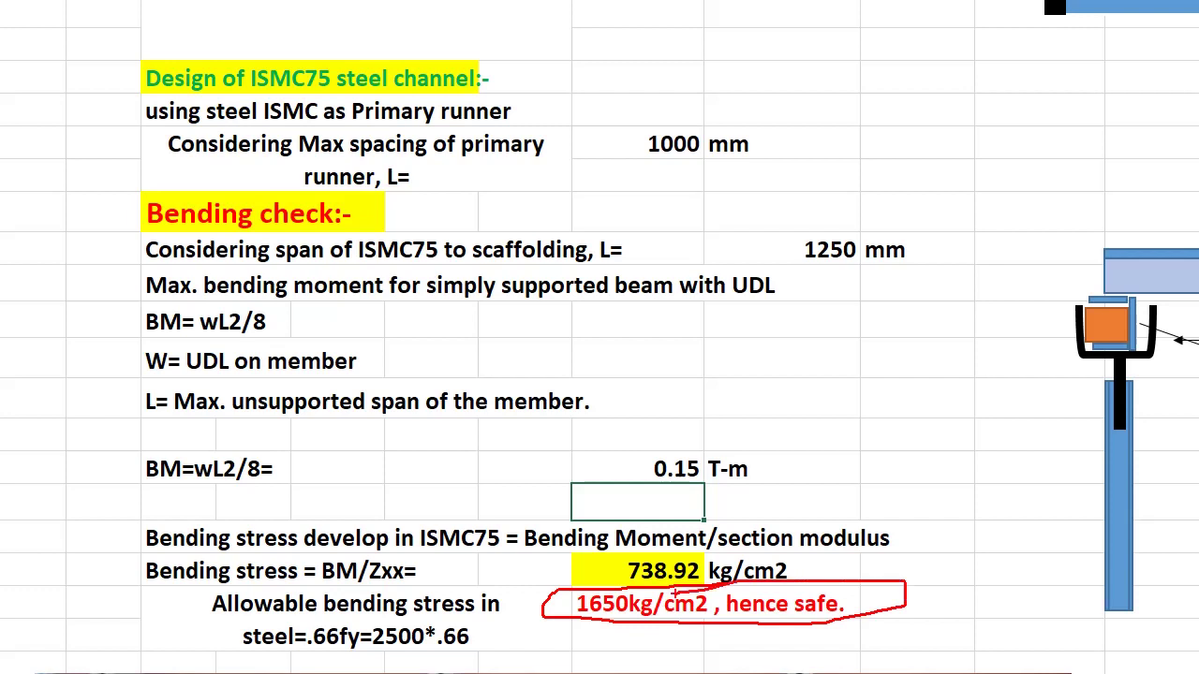
# Circle 738.92 kg/cm2 and draw linking lines with an arrow up to 0.15 T-m
pyautogui.moveTo(623, 549); pyautogui.dragTo(792, 572)
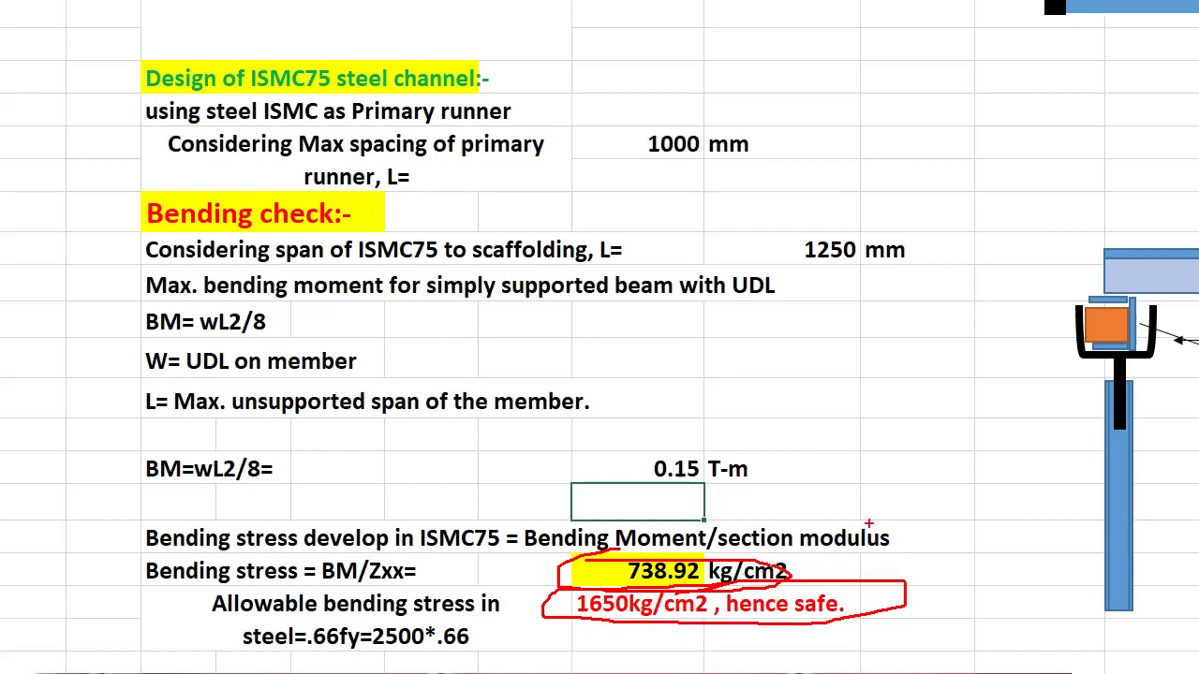
pyautogui.moveTo(436, 328); pyautogui.dragTo(454, 548)
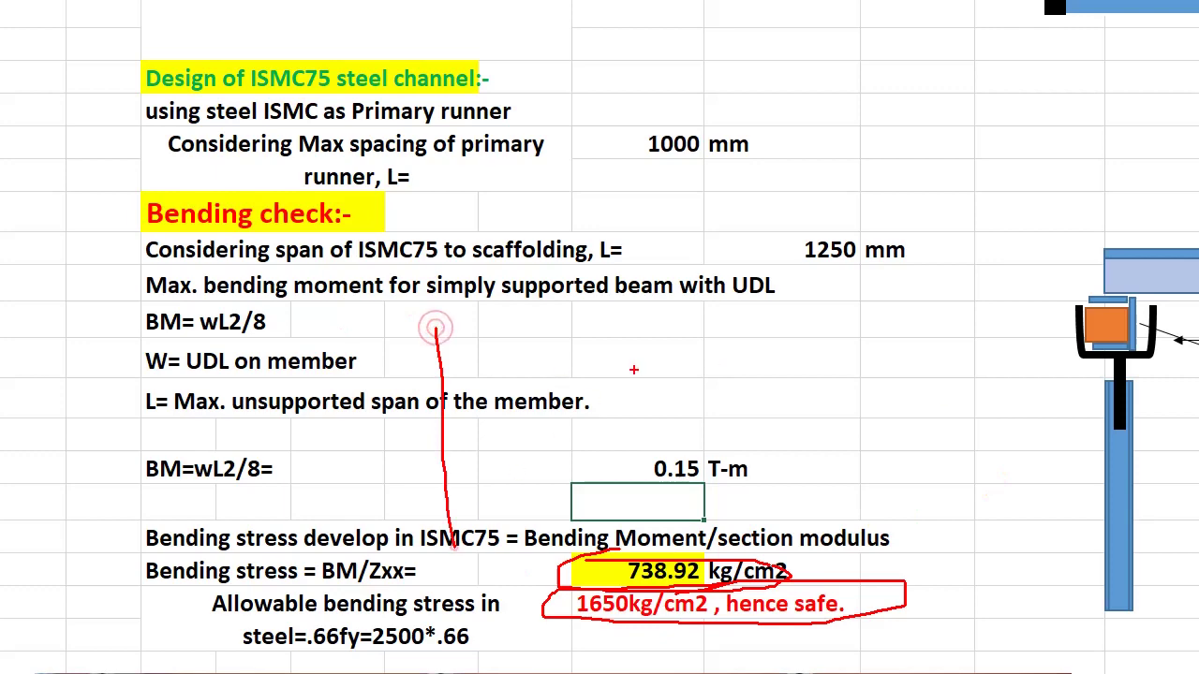
pyautogui.moveTo(708, 309); pyautogui.dragTo(732, 520)
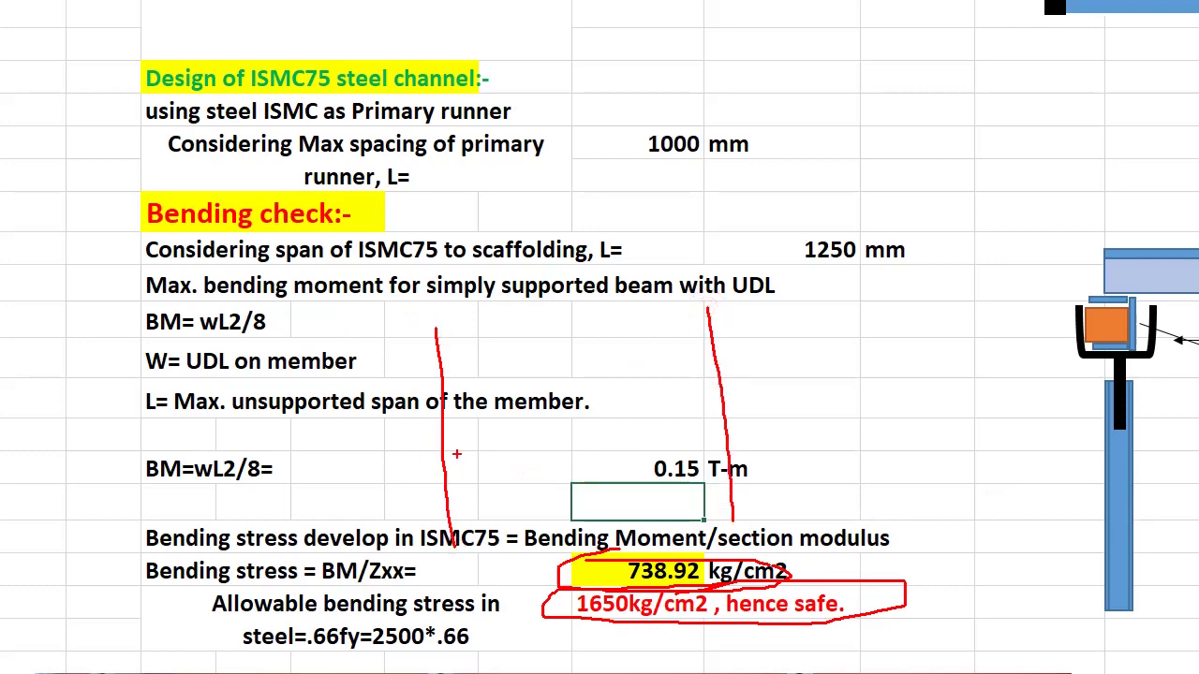
pyautogui.moveTo(501, 443); pyautogui.dragTo(733, 434)
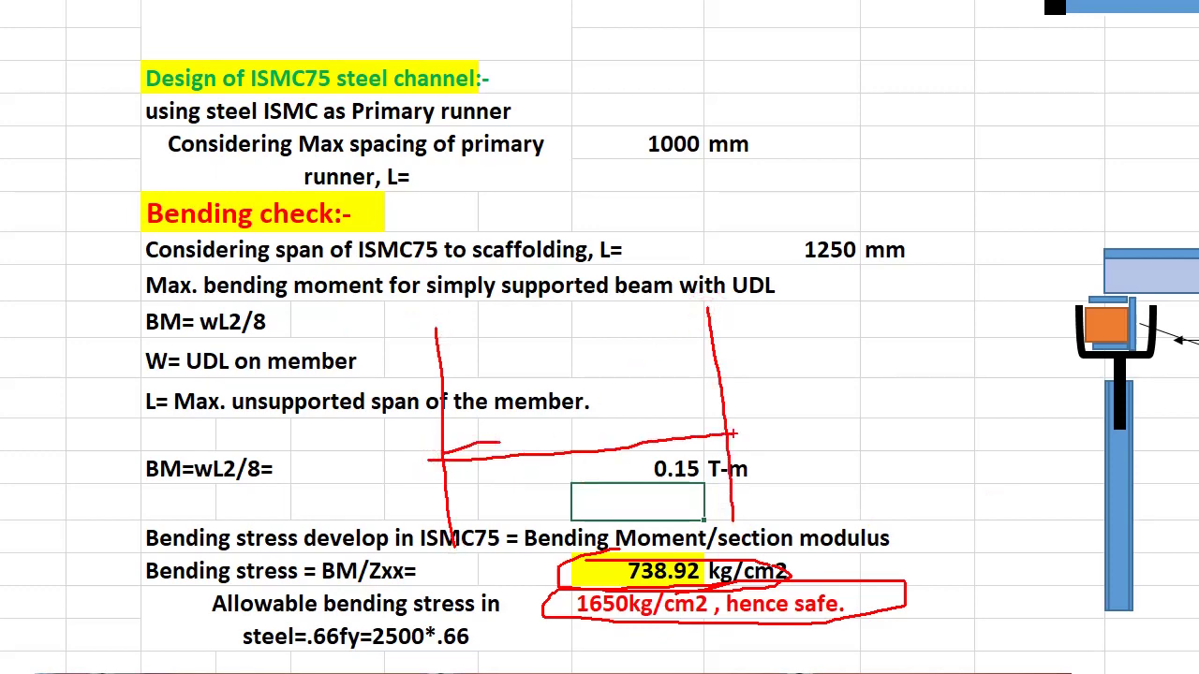
pyautogui.hscroll(10, 734, 433)
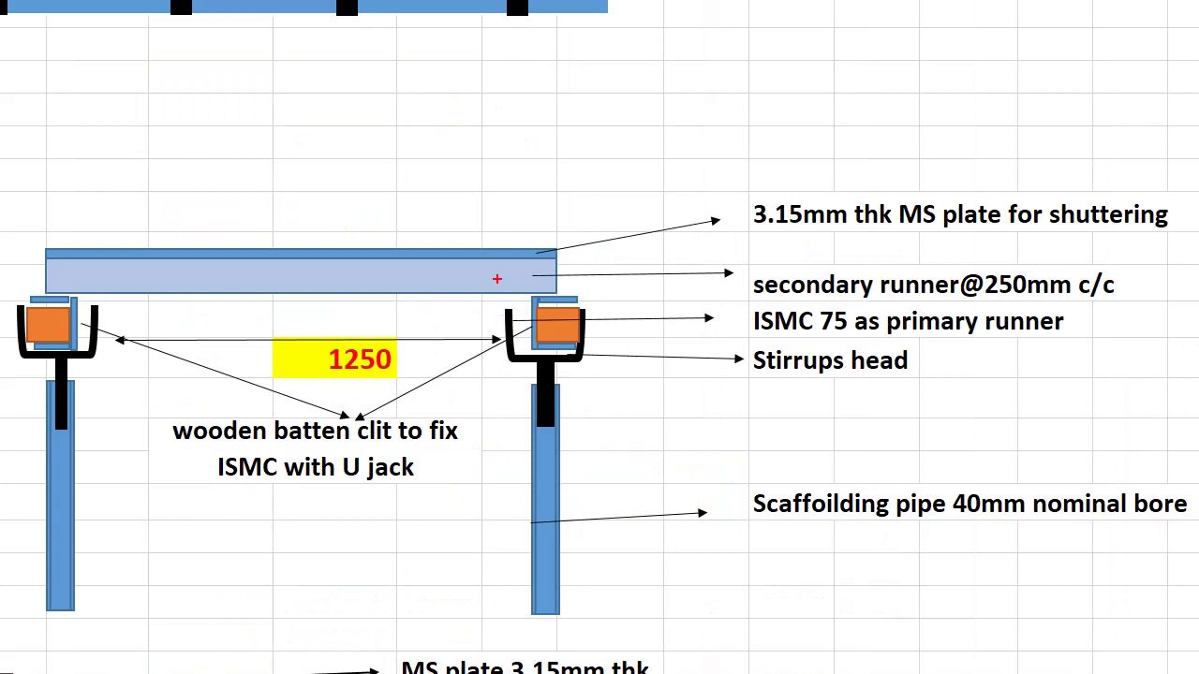
# Mark both stirrup head supports and trace the 1250 span between them
pyautogui.moveTo(53, 306); pyautogui.dragTo(58, 399)
pyautogui.moveTo(58, 354); pyautogui.dragTo(608, 333)
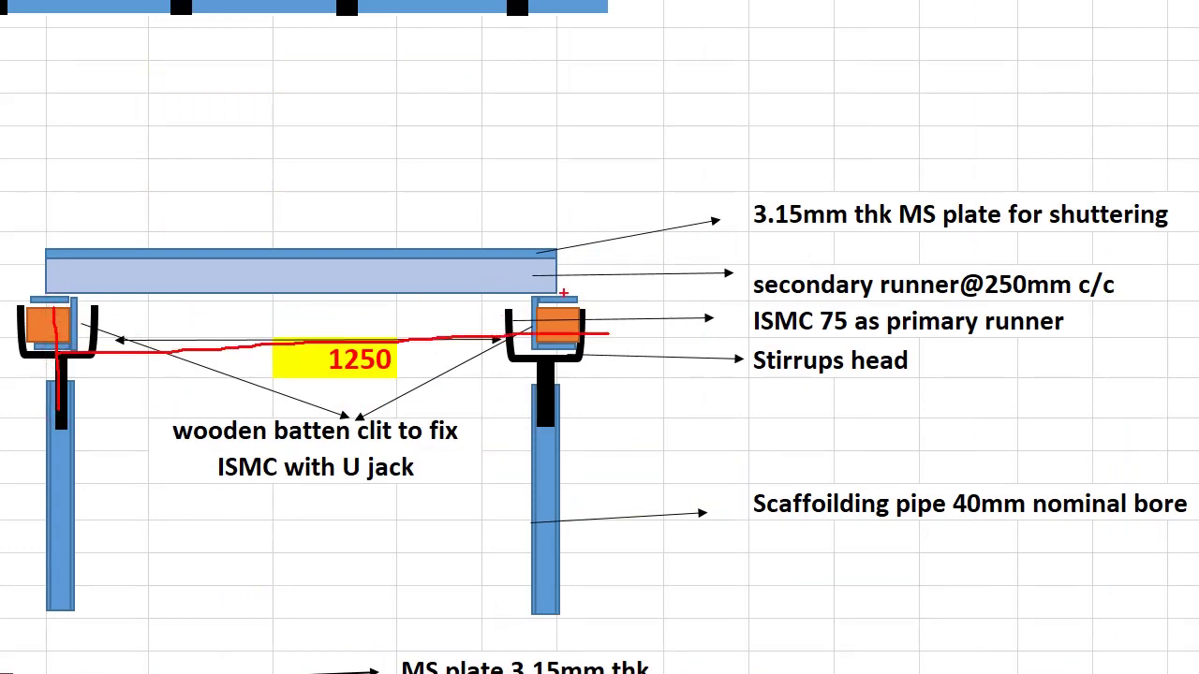
pyautogui.moveTo(564, 294); pyautogui.dragTo(562, 394)
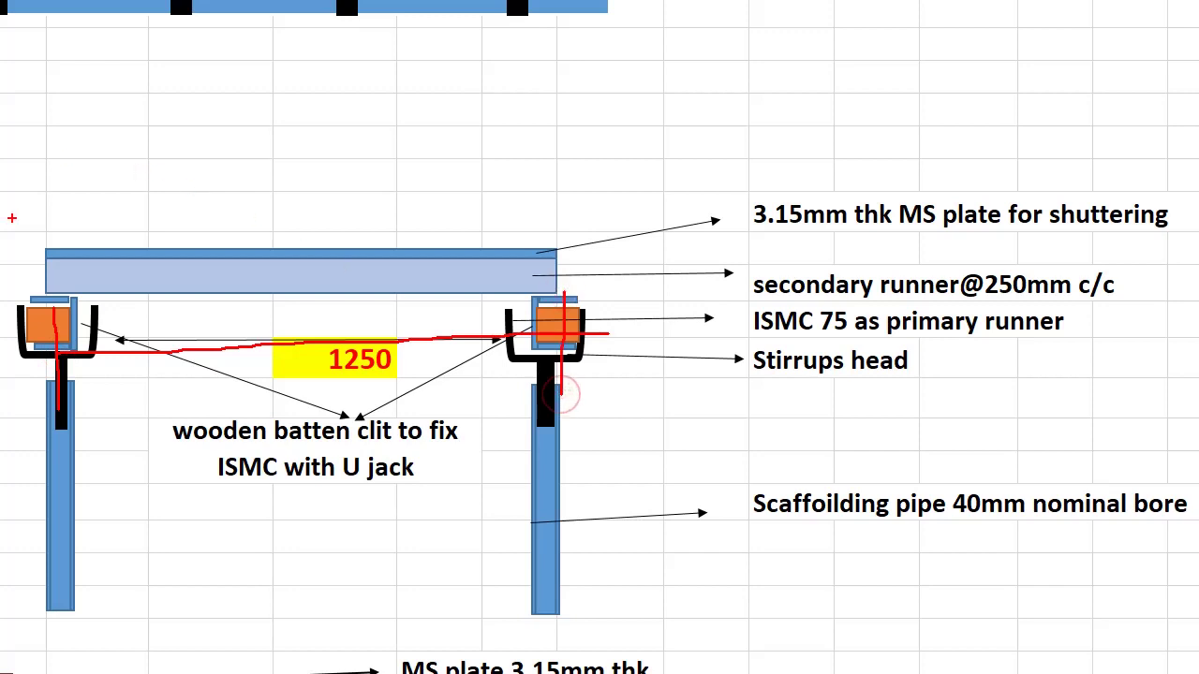
pyautogui.moveTo(553, 231)
pyautogui.mouseDown()
pyautogui.moveTo(553, 266)
pyautogui.moveTo(944, 251)
pyautogui.mouseUp()
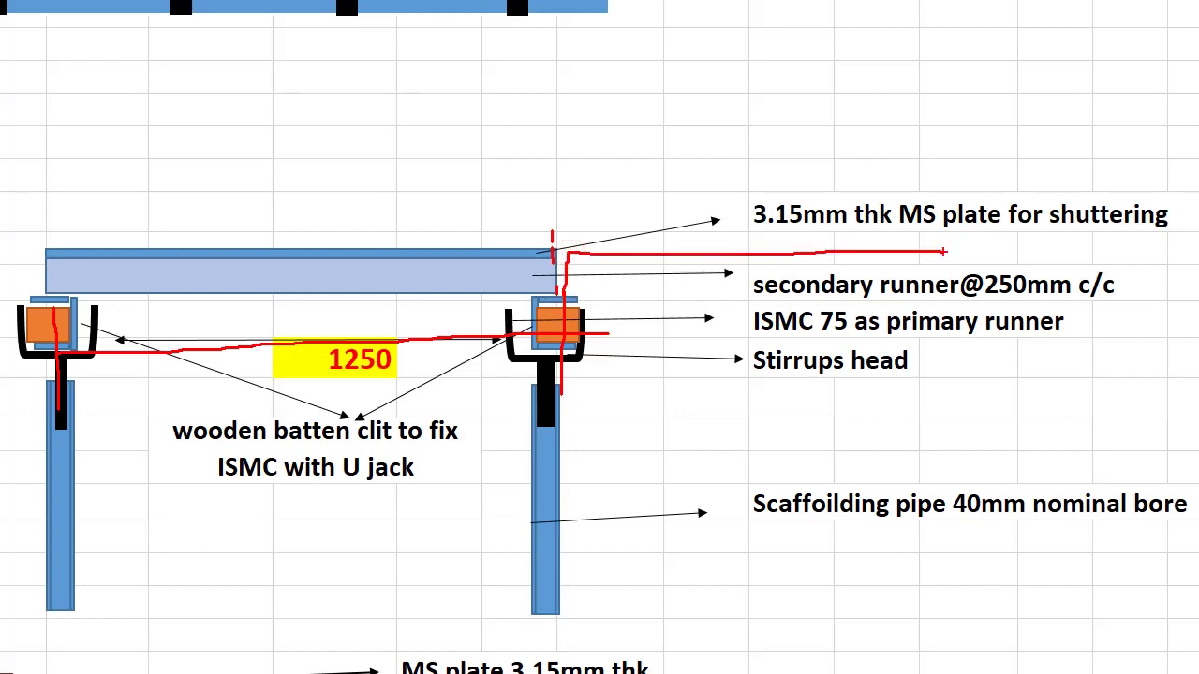
# Trace the secondary runner and link the shuttering plate, ISMC 75 and scaffolding pipe labels
pyautogui.moveTo(566, 296); pyautogui.dragTo(937, 274)
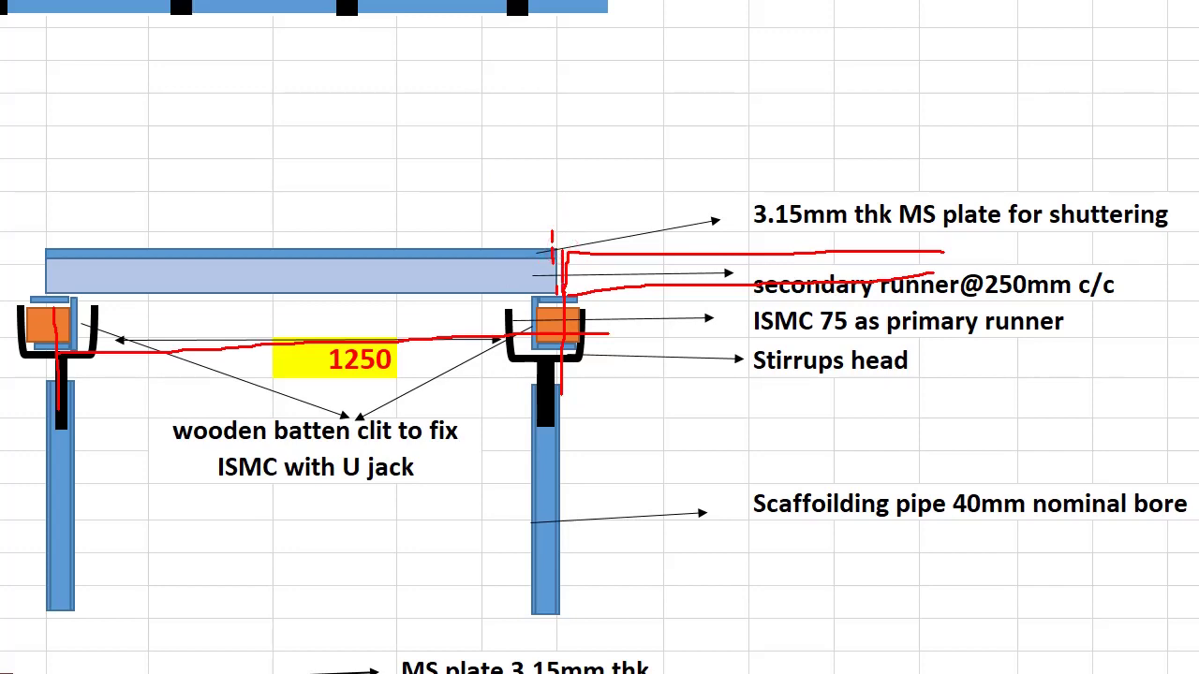
pyautogui.moveTo(583, 292); pyautogui.dragTo(746, 289)
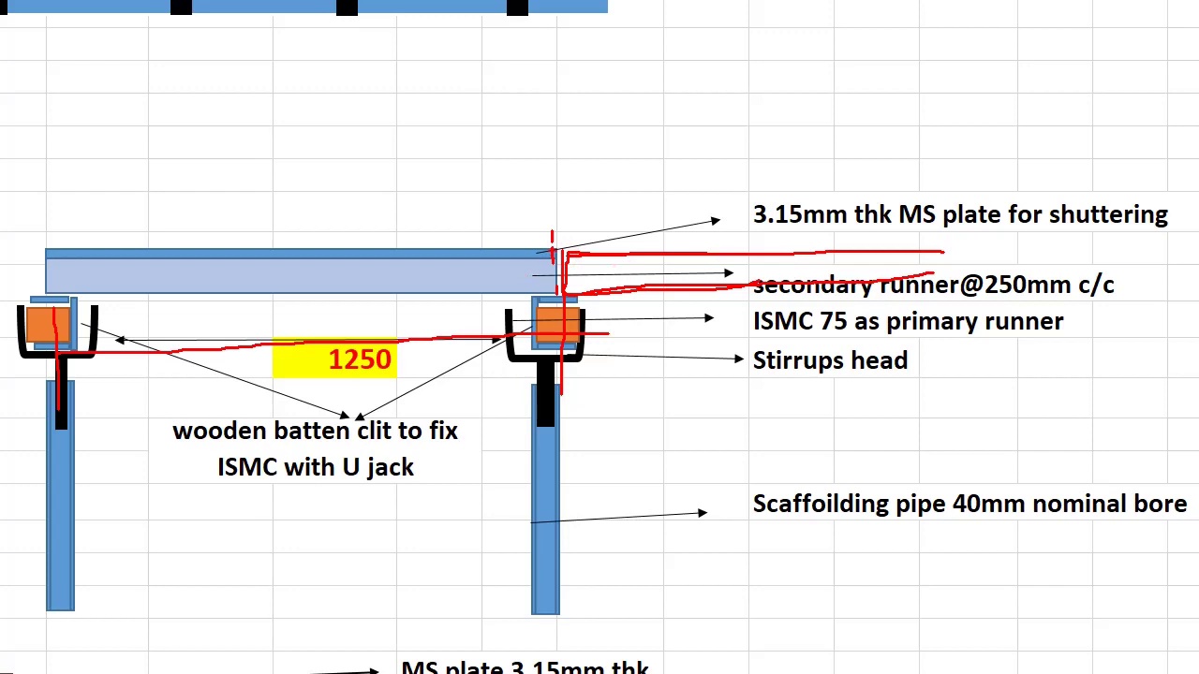
pyautogui.moveTo(560, 251); pyautogui.dragTo(281, 280)
pyautogui.moveTo(583, 274); pyautogui.dragTo(805, 219)
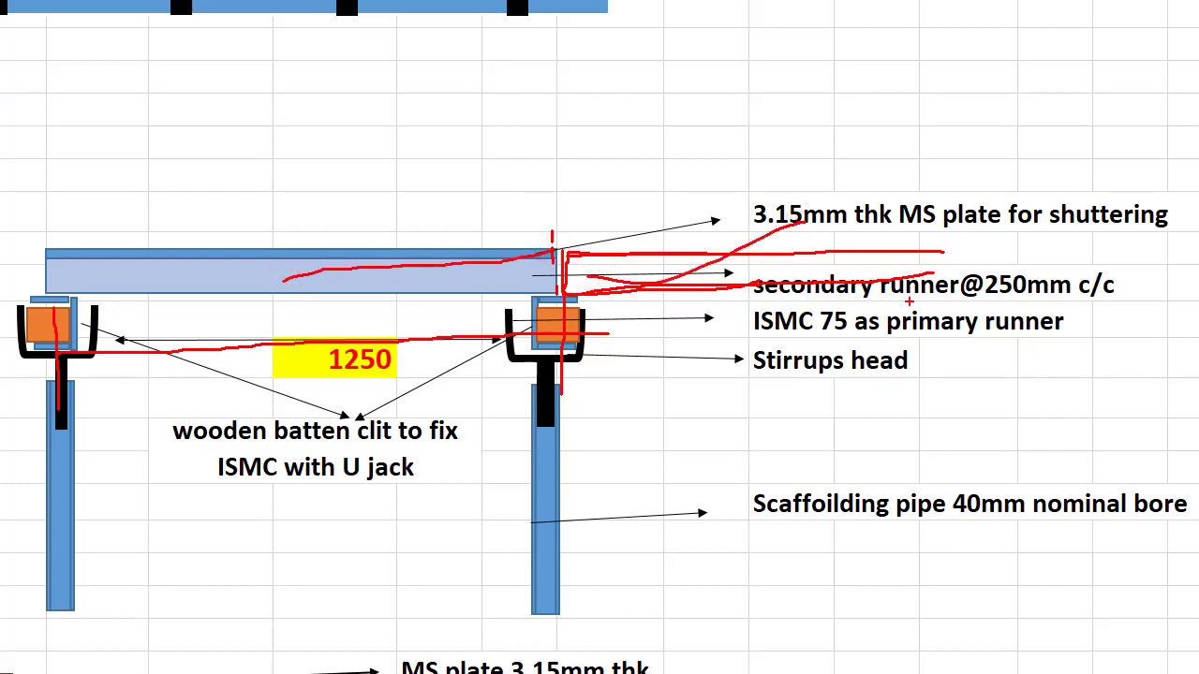
pyautogui.moveTo(908, 301)
pyautogui.mouseDown()
pyautogui.moveTo(1075, 353)
pyautogui.moveTo(1075, 465)
pyautogui.moveTo(921, 302)
pyautogui.moveTo(985, 239)
pyautogui.moveTo(1000, 263)
pyautogui.mouseUp()
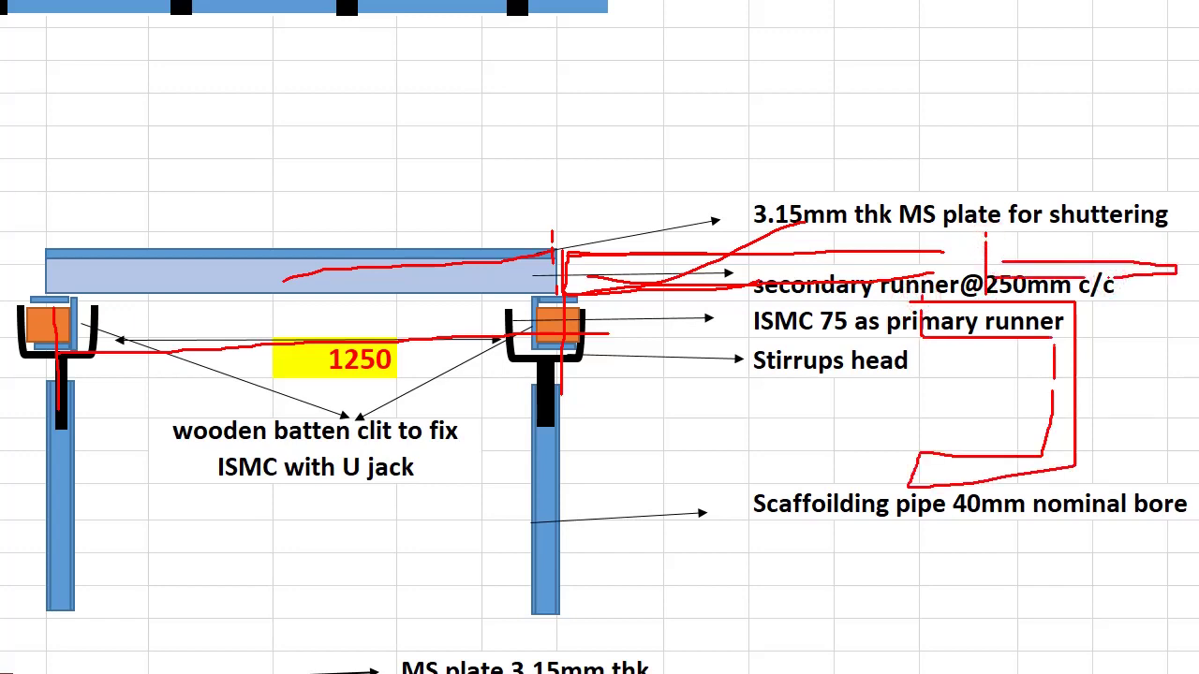